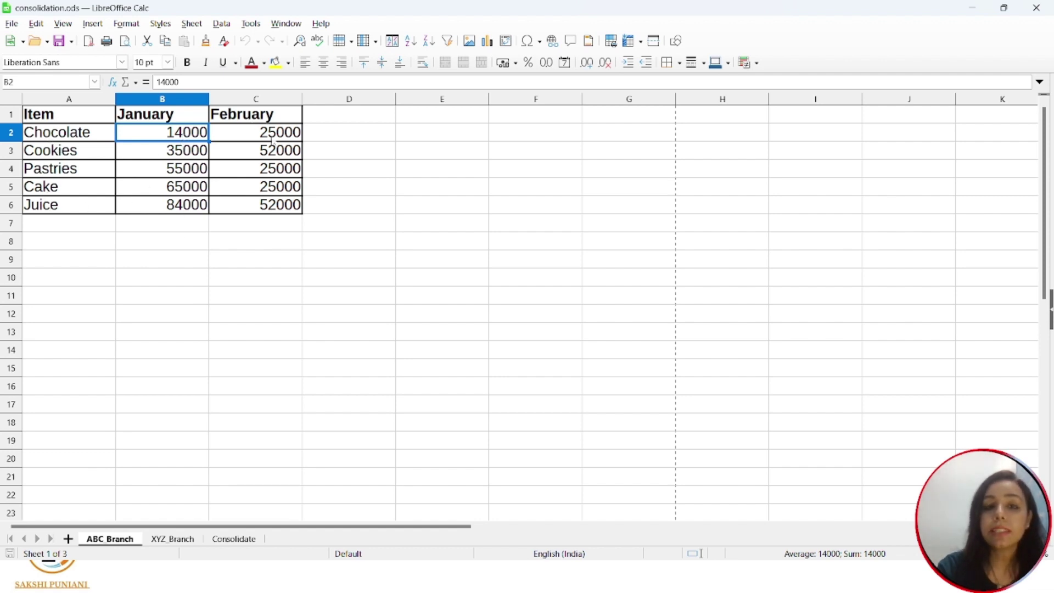
Step: Look over the branch sheets and open the Consolidate dialog from cell A1 of the Consolidate sheet
click(179, 542)
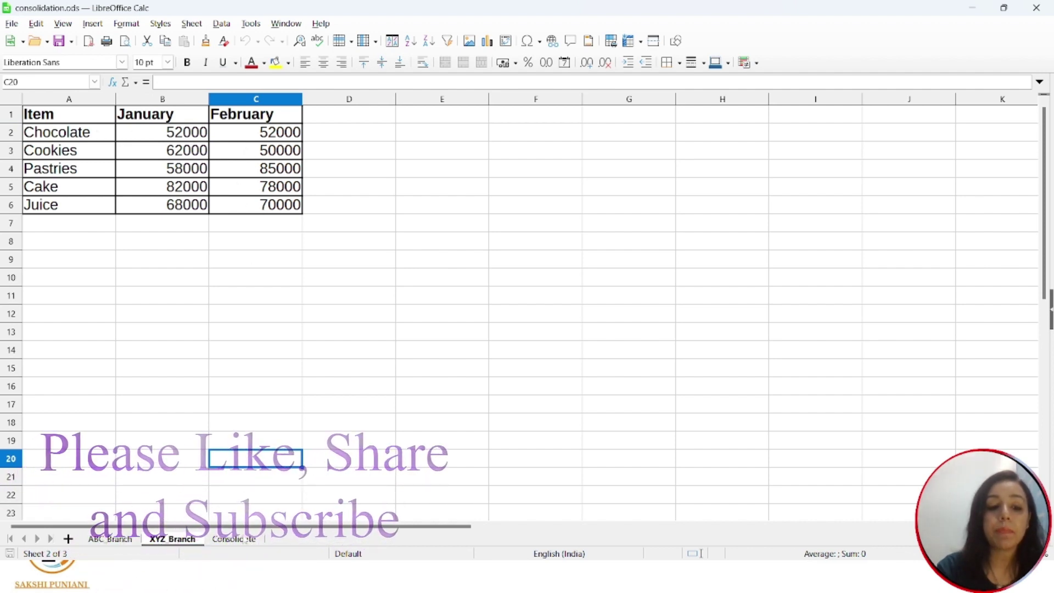
click(242, 541)
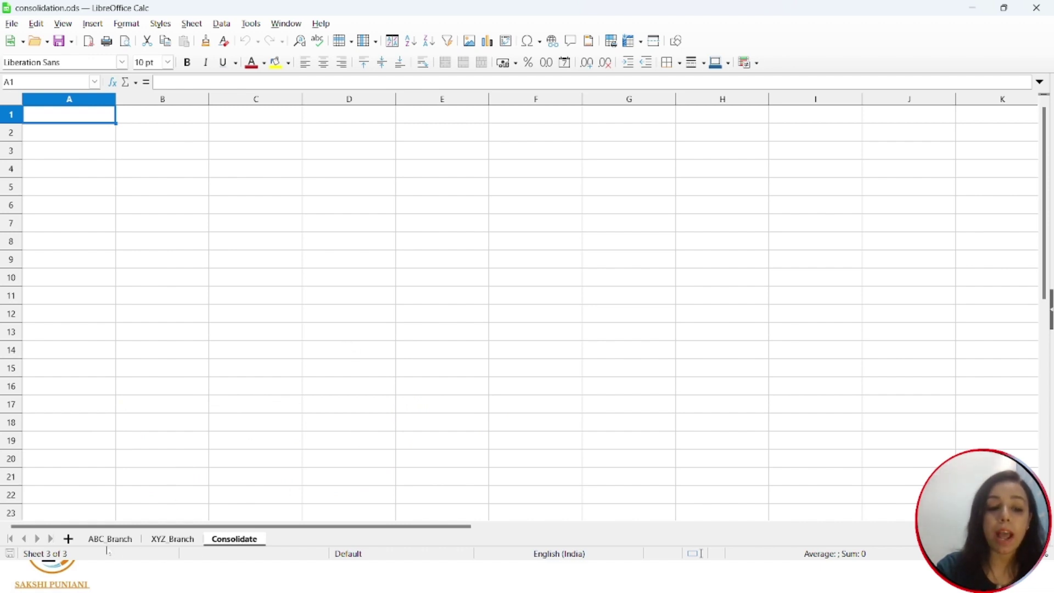
click(152, 539)
click(114, 540)
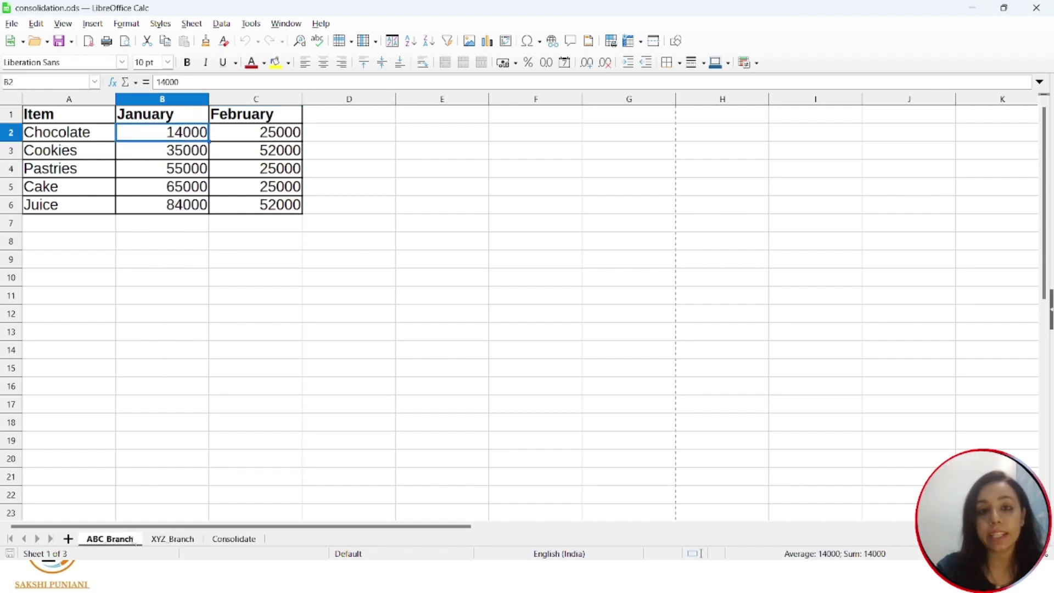
click(220, 544)
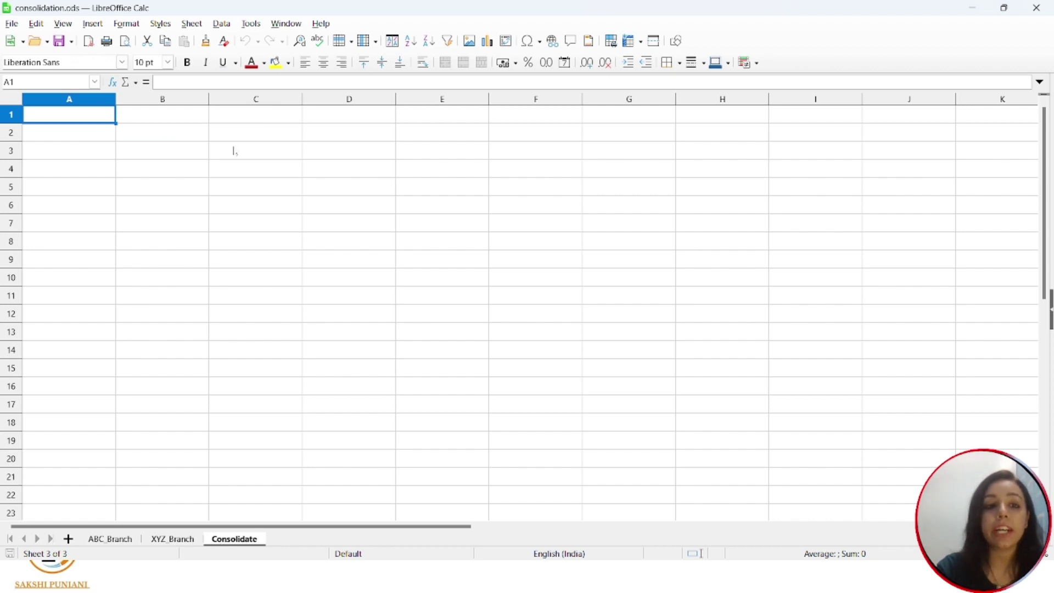
click(223, 24)
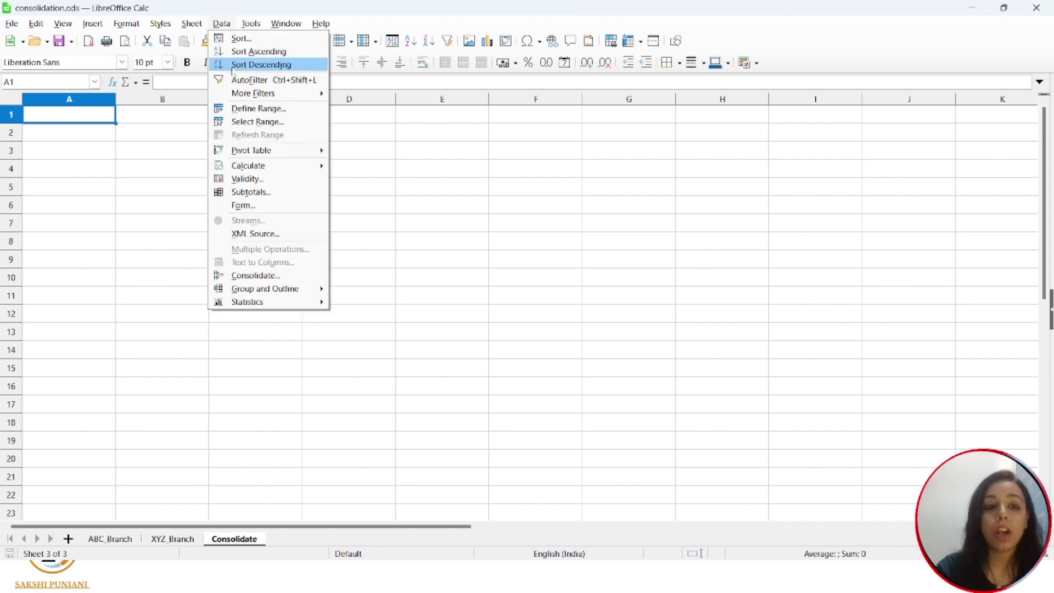
mouse_move(249, 156)
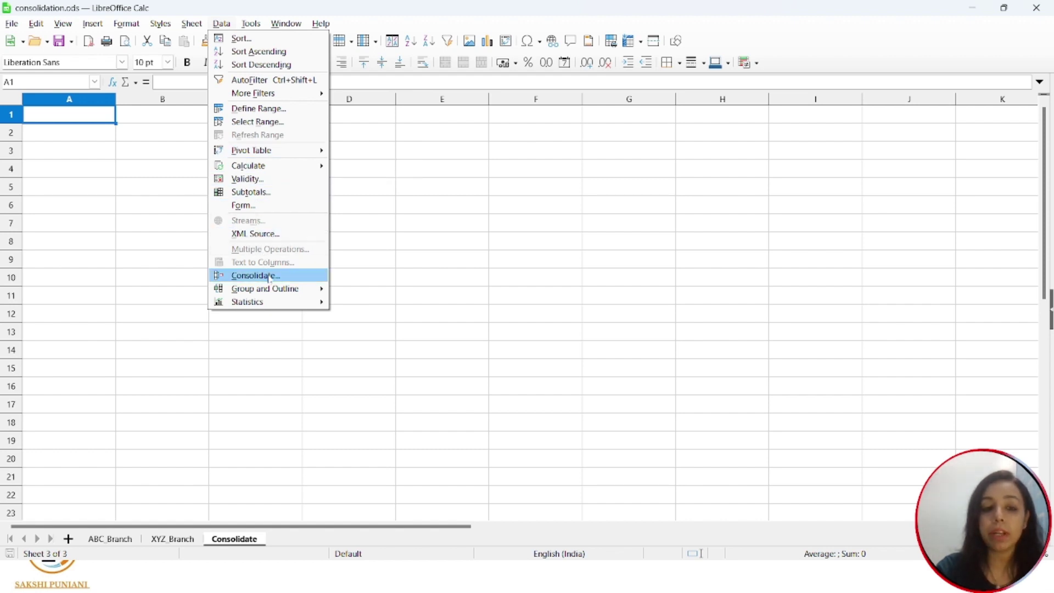
click(254, 276)
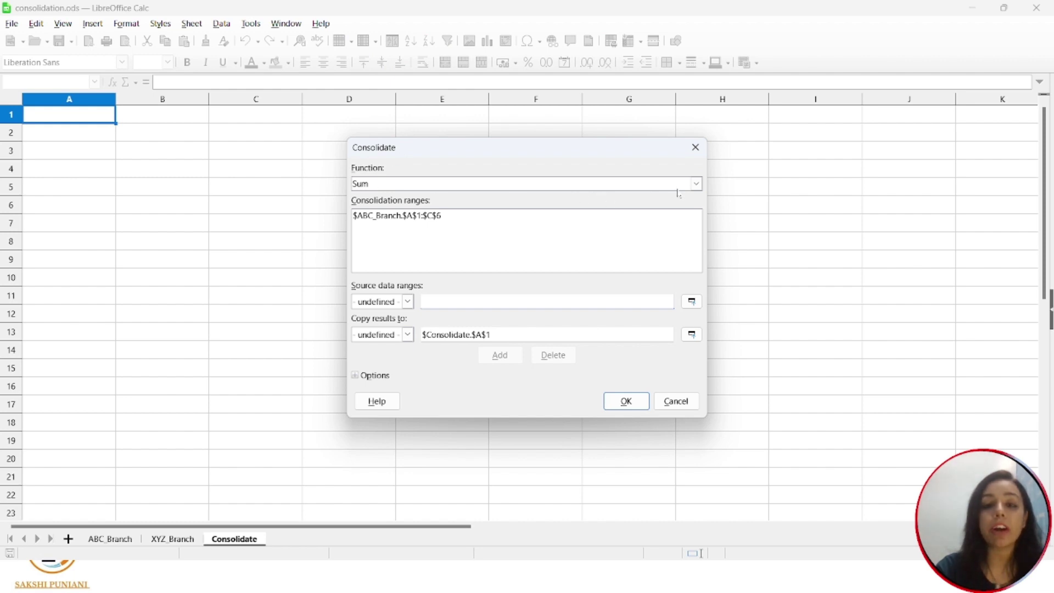
Step: Keep Sum as the consolidation function and delete the existing ABC_Branch entry from the consolidation ranges
click(697, 183)
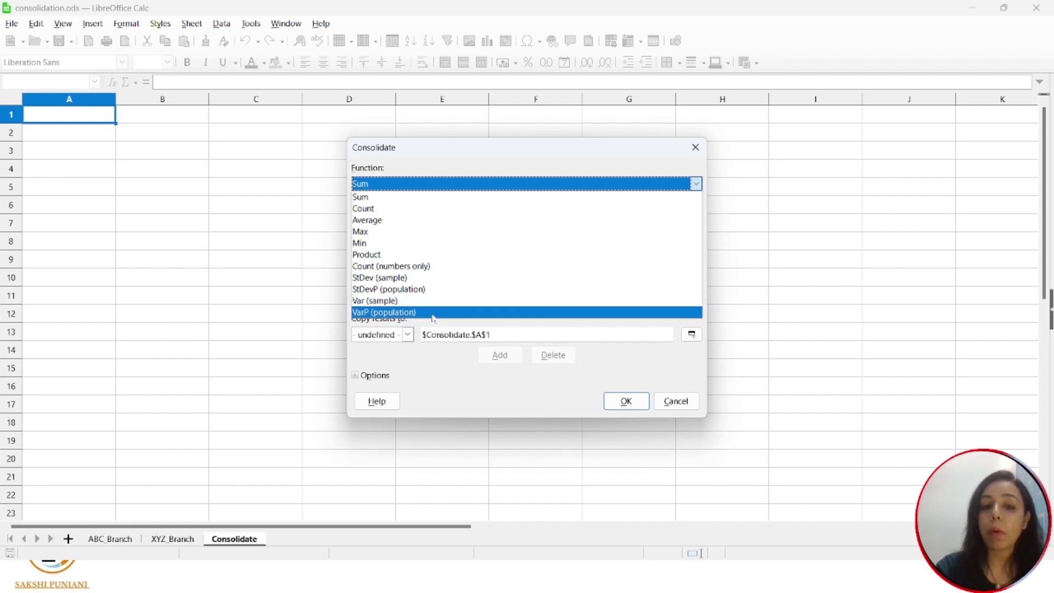
click(437, 187)
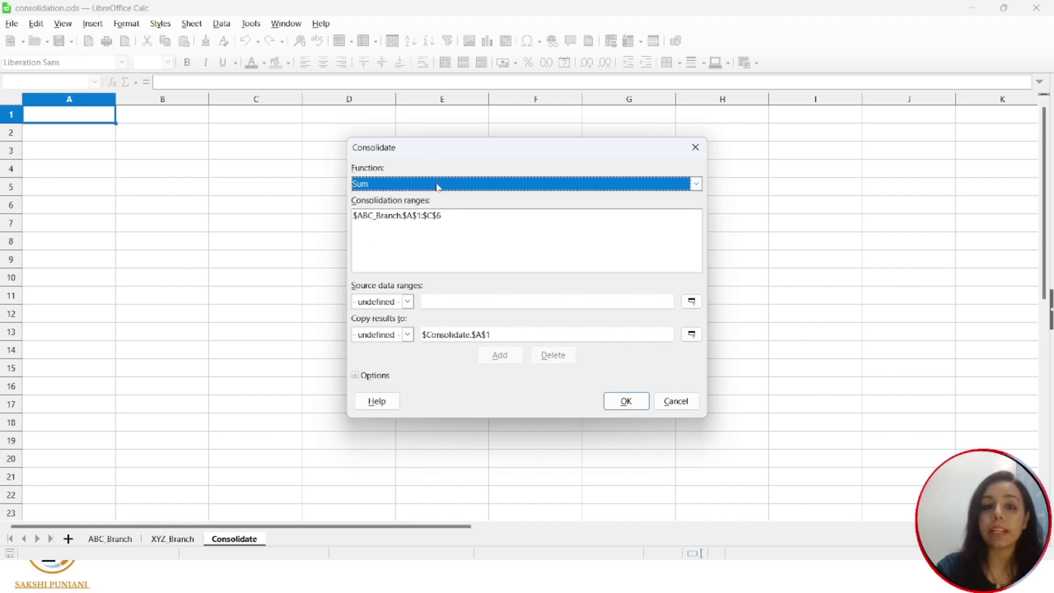
click(435, 220)
click(551, 356)
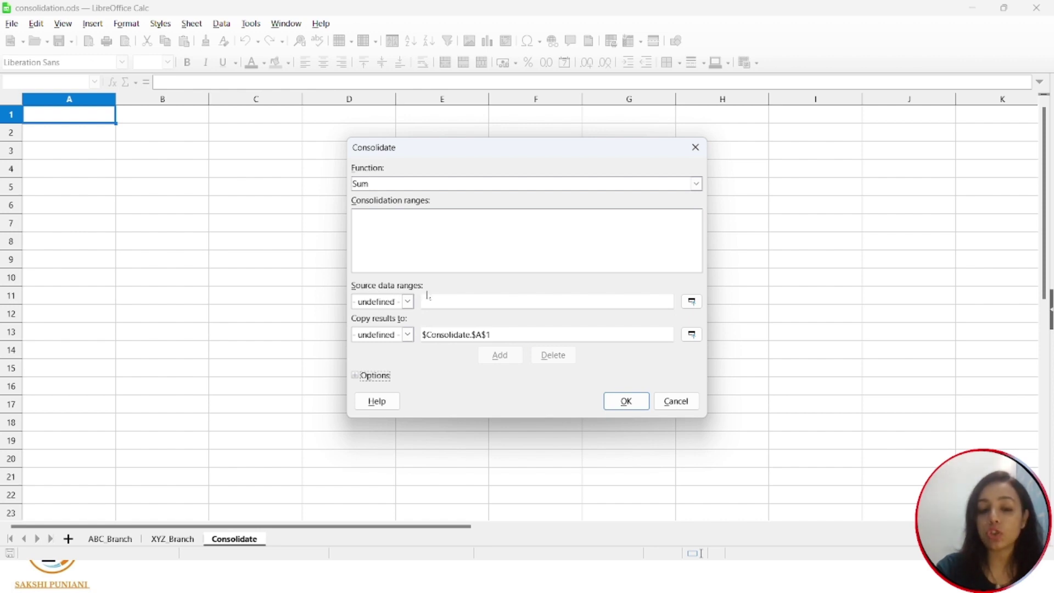
Step: Add the ABC_Branch table, cells A1 to C6 with its headings, as a consolidation range
click(691, 302)
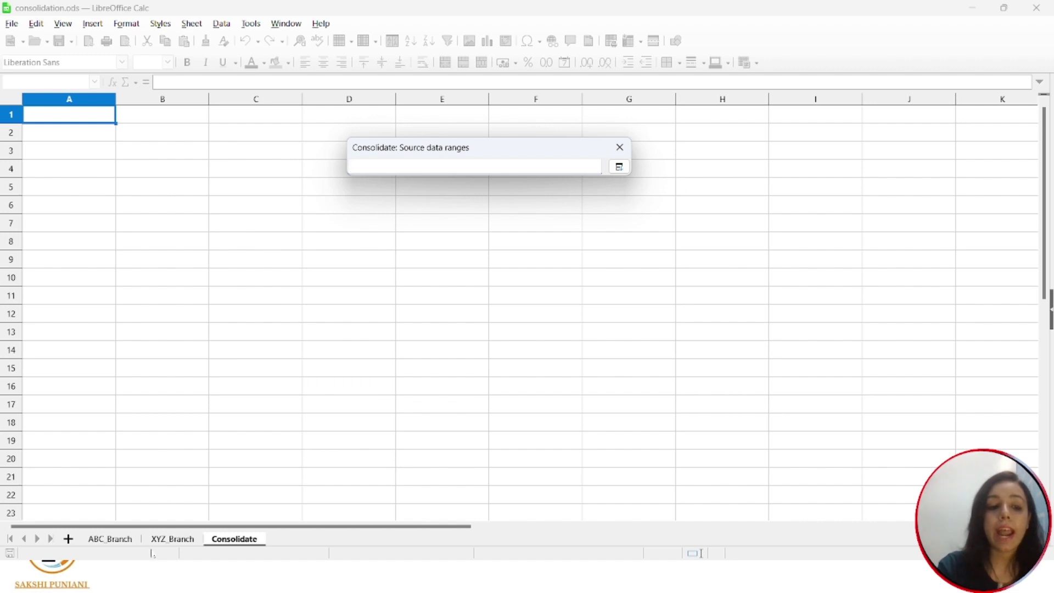
click(121, 541)
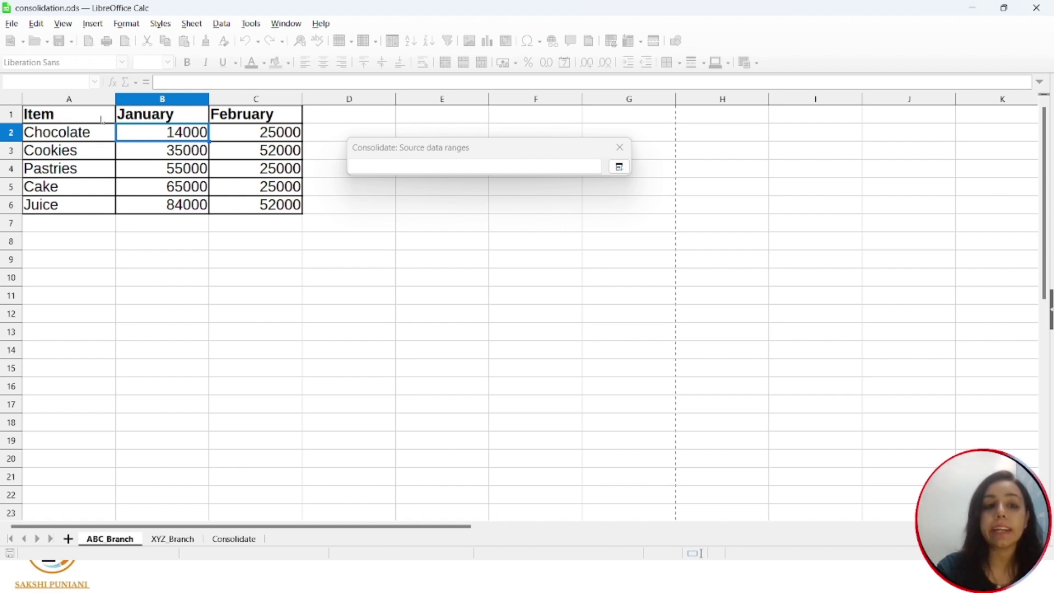
drag(68, 117, 263, 206)
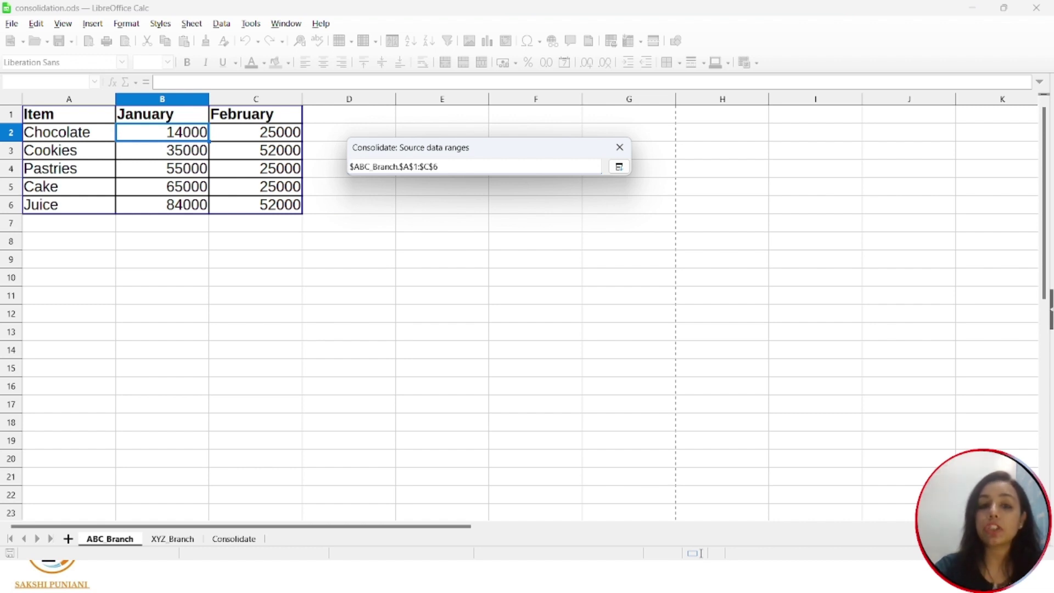
click(619, 167)
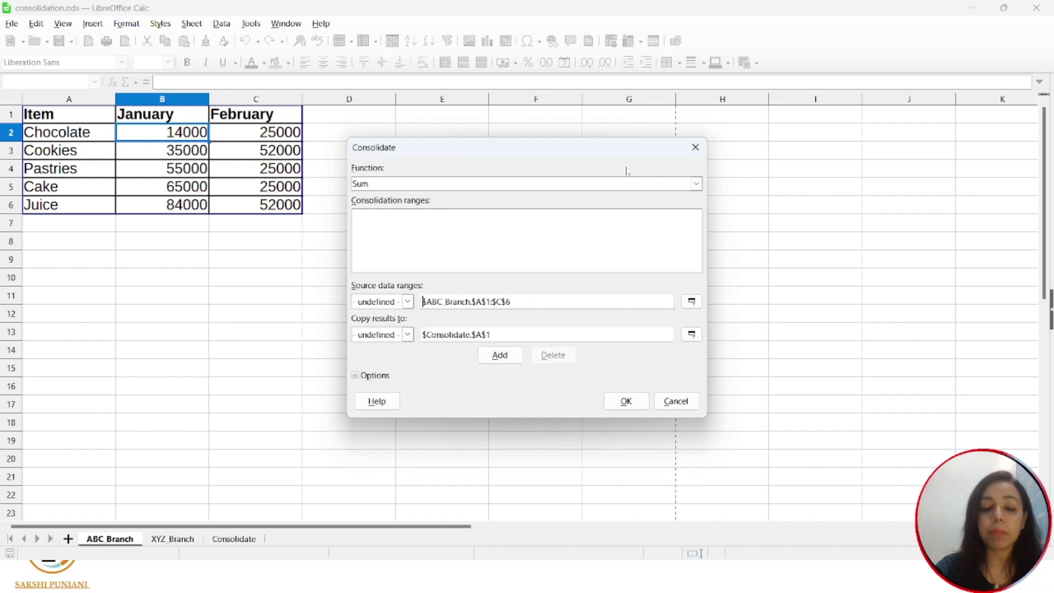
click(503, 358)
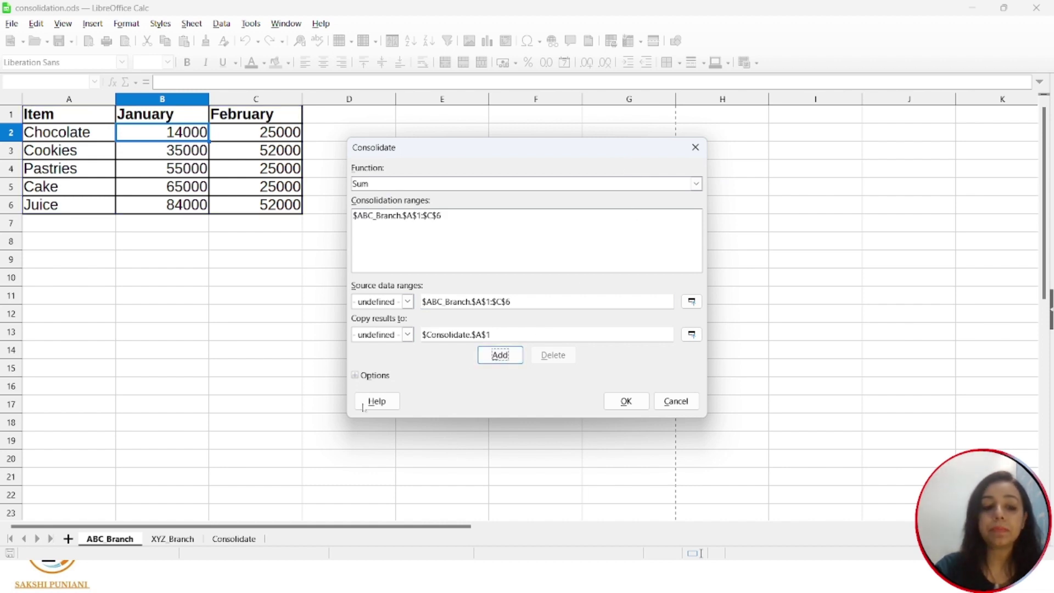
Step: Add cells A1 to C6 of the XYZ_Branch sheet as the second consolidation range
click(192, 541)
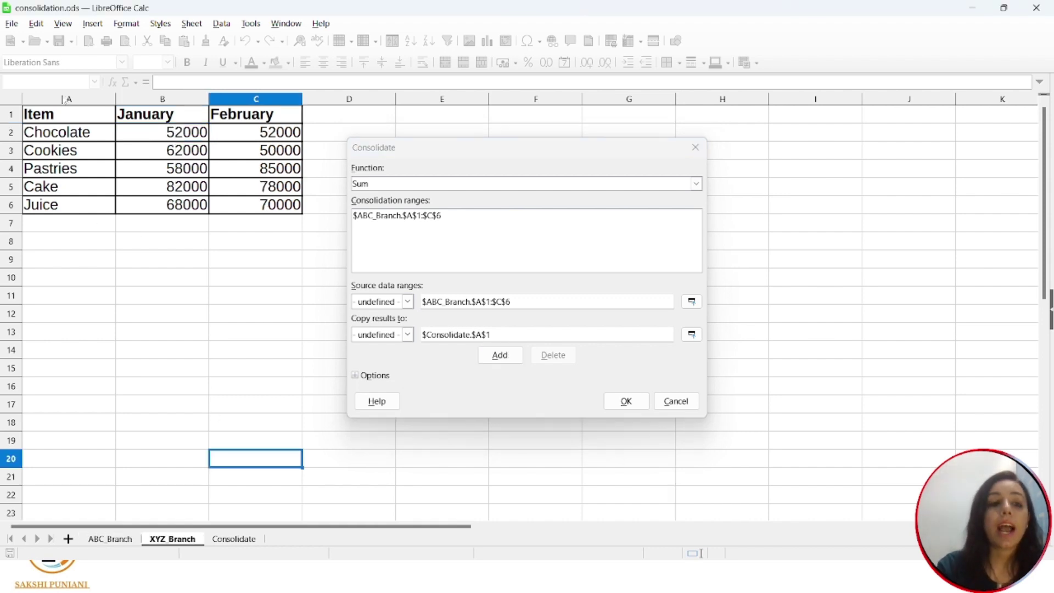
drag(60, 118, 269, 211)
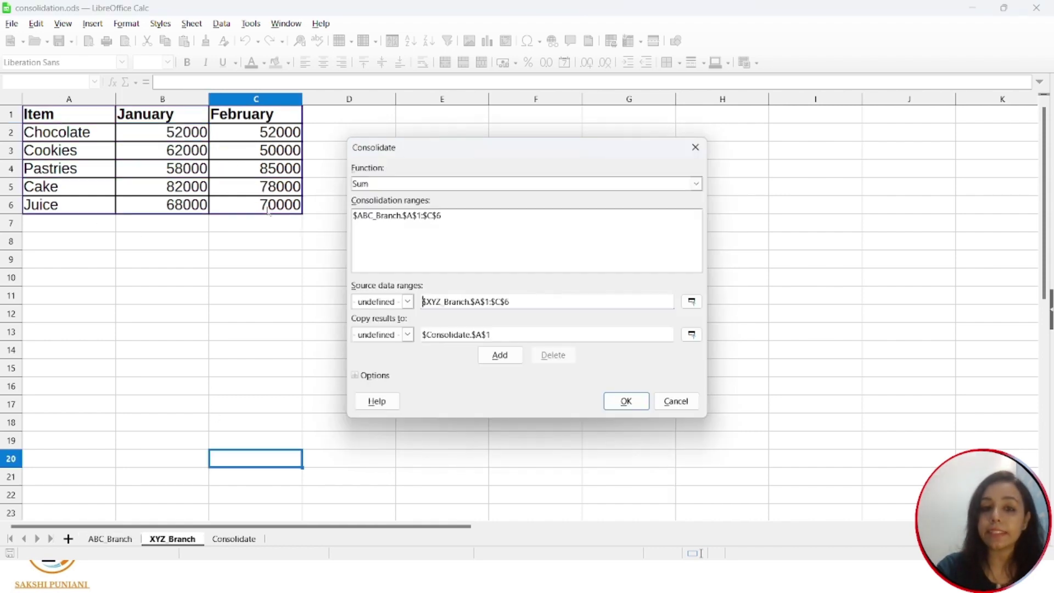
click(500, 356)
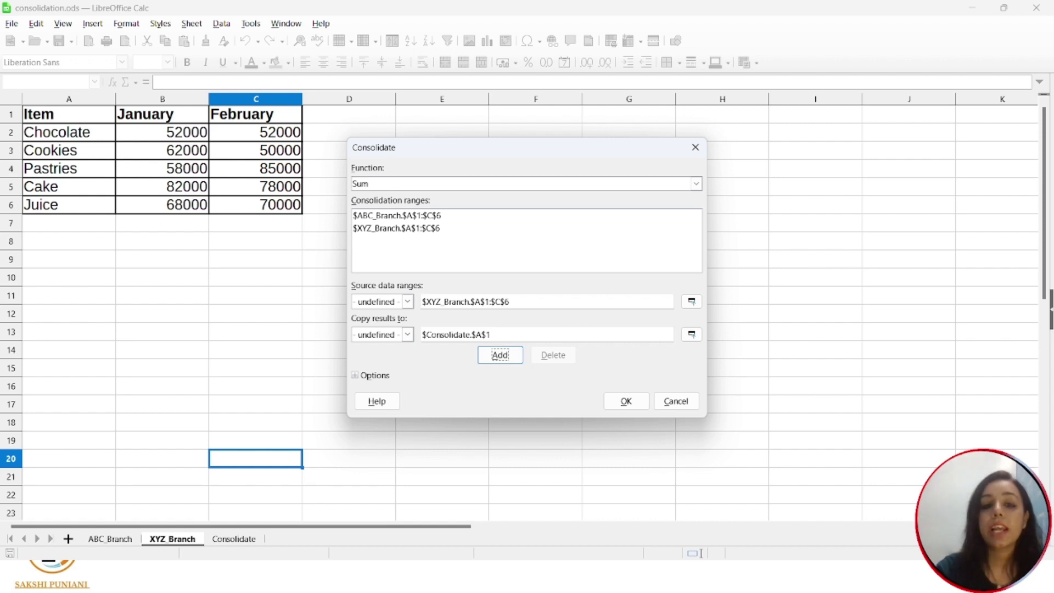
Step: Set the consolidation results to be copied to cell A1 of the Consolidate sheet
click(691, 335)
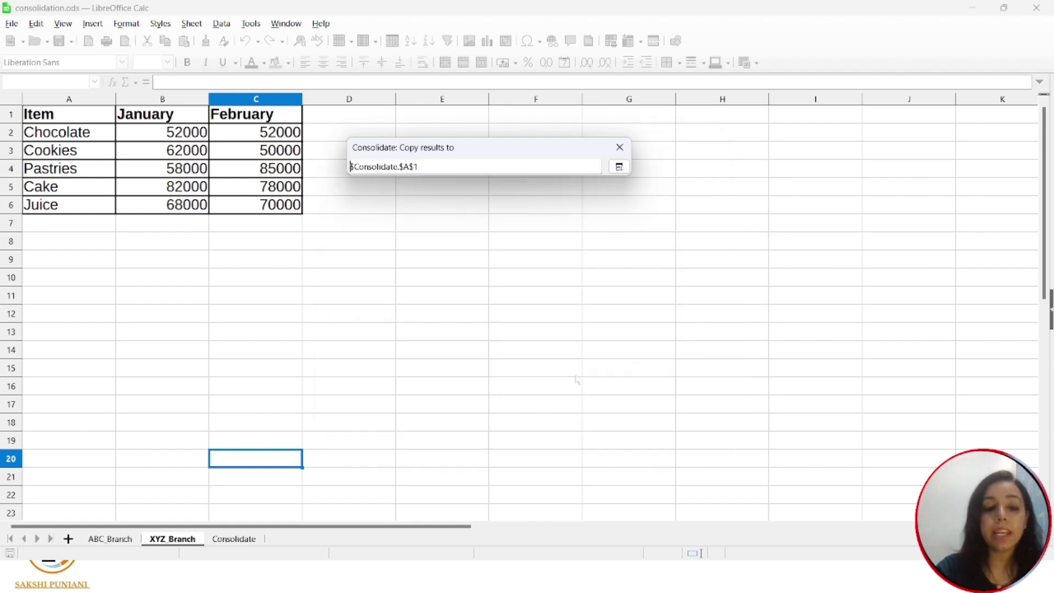
click(236, 542)
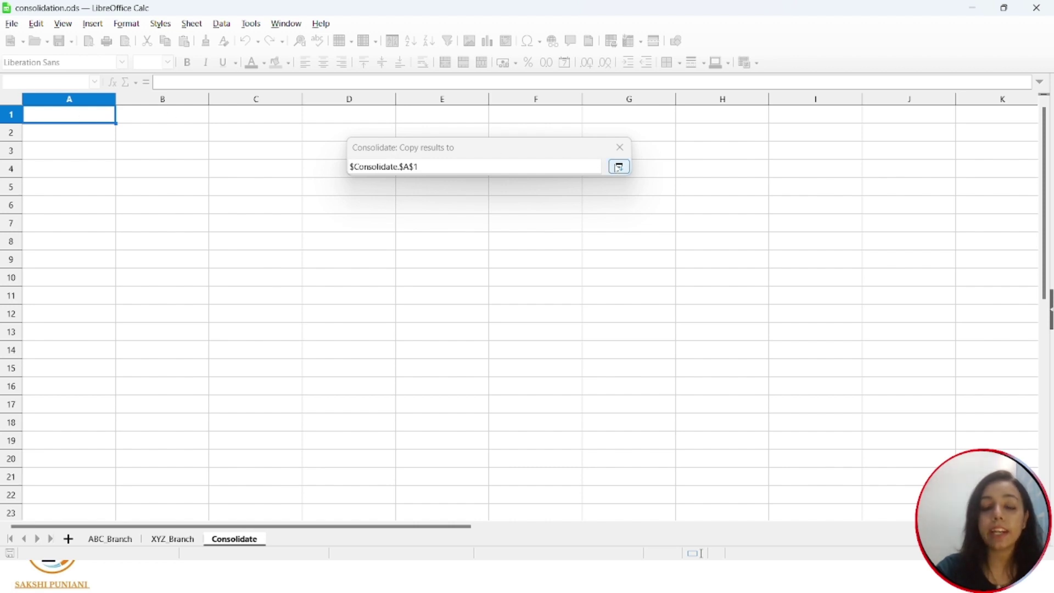
click(617, 166)
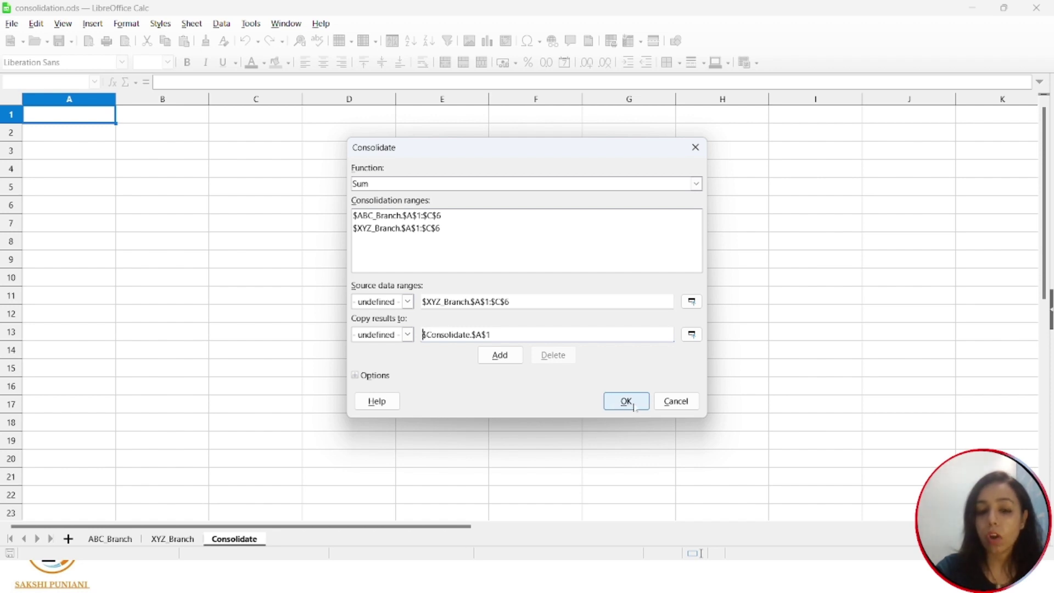
Step: Run the consolidation with row labels, column labels and the link to source data all turned off
click(360, 379)
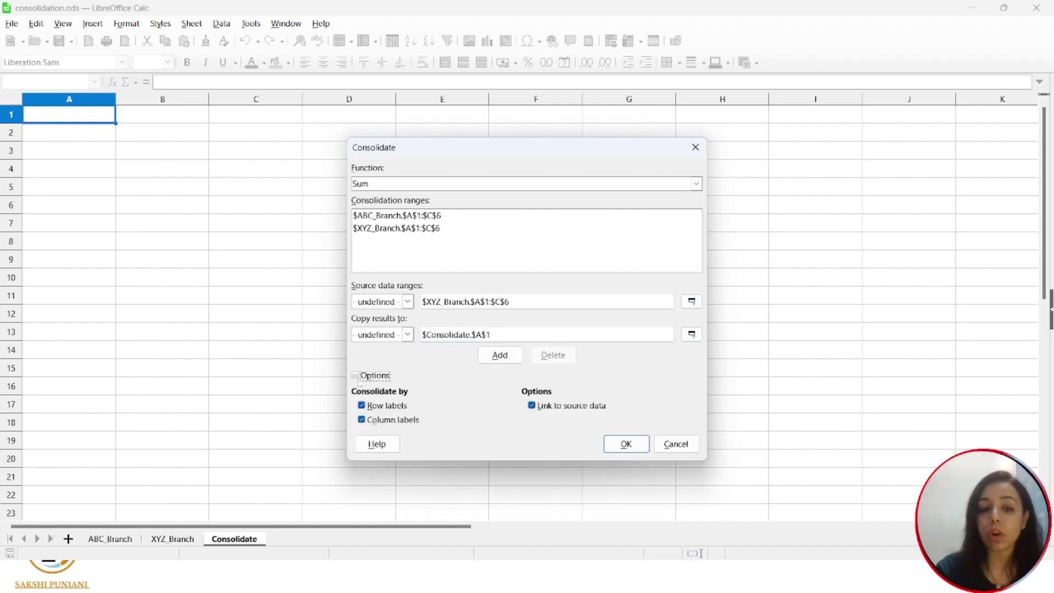
click(361, 405)
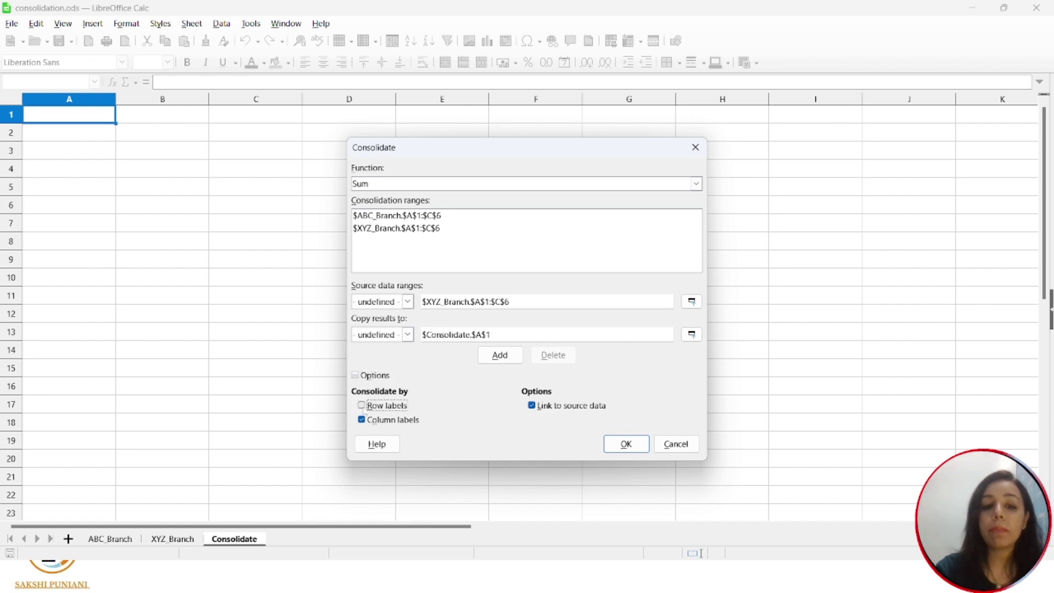
click(361, 420)
click(531, 406)
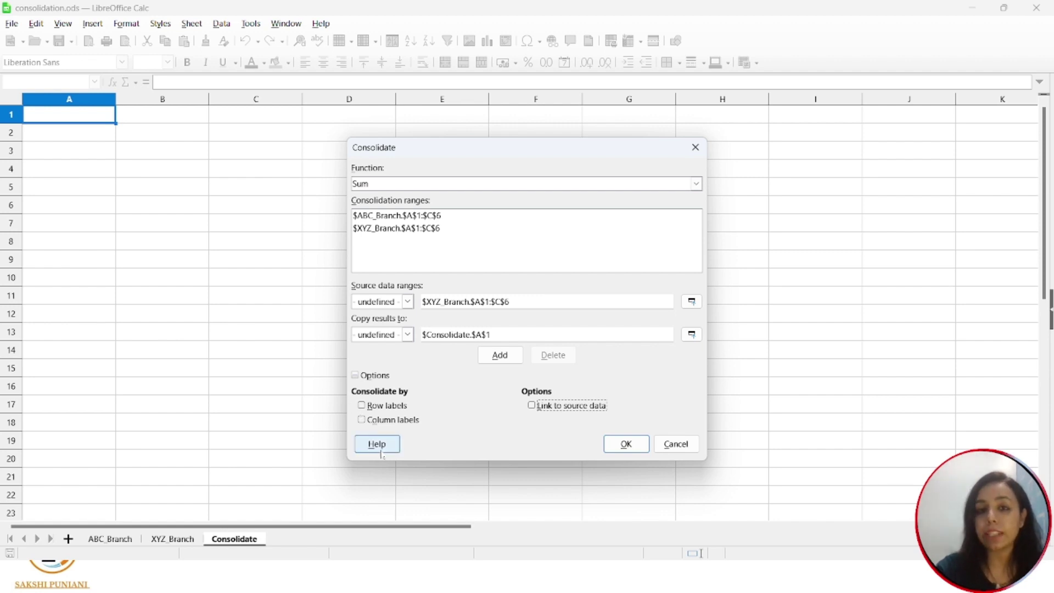
click(362, 406)
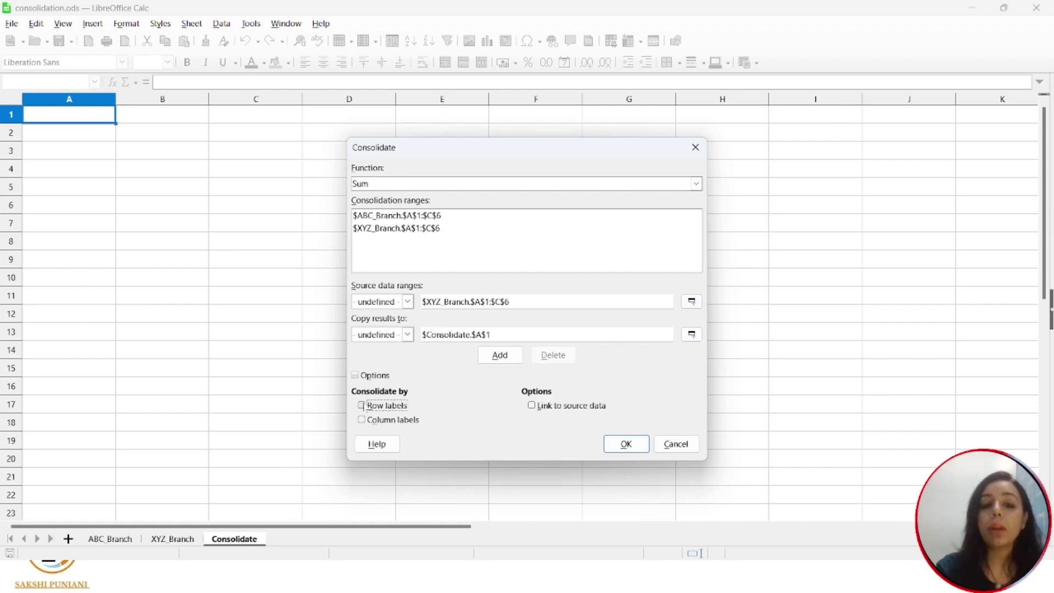
click(362, 406)
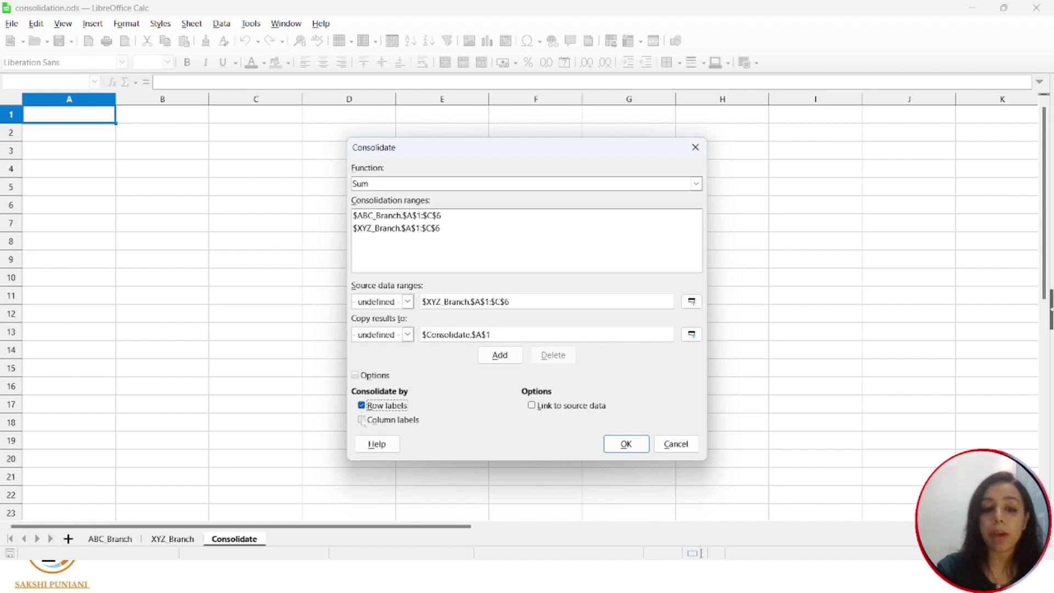
click(361, 407)
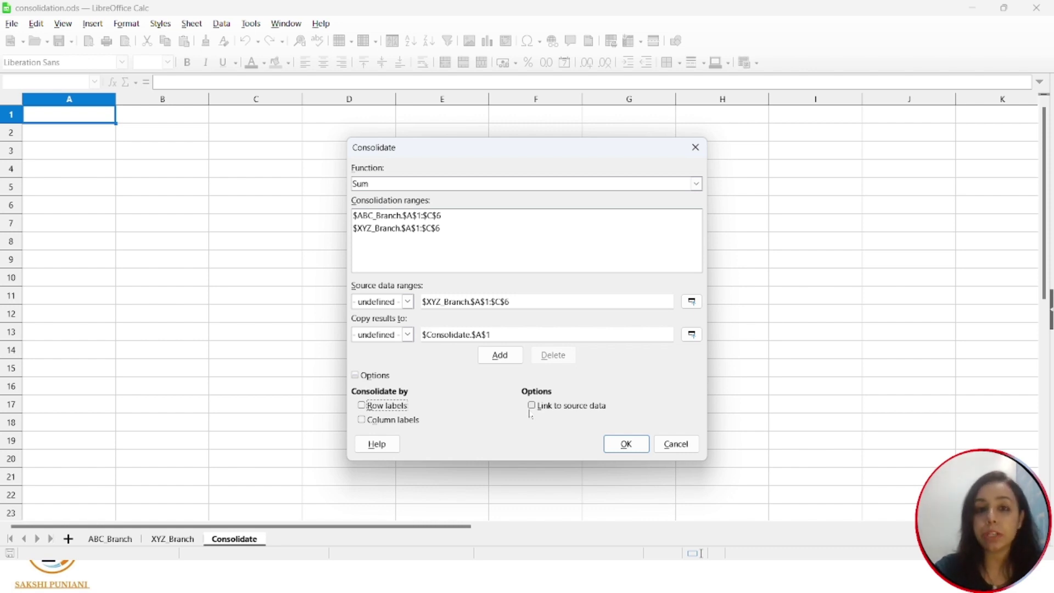
click(627, 444)
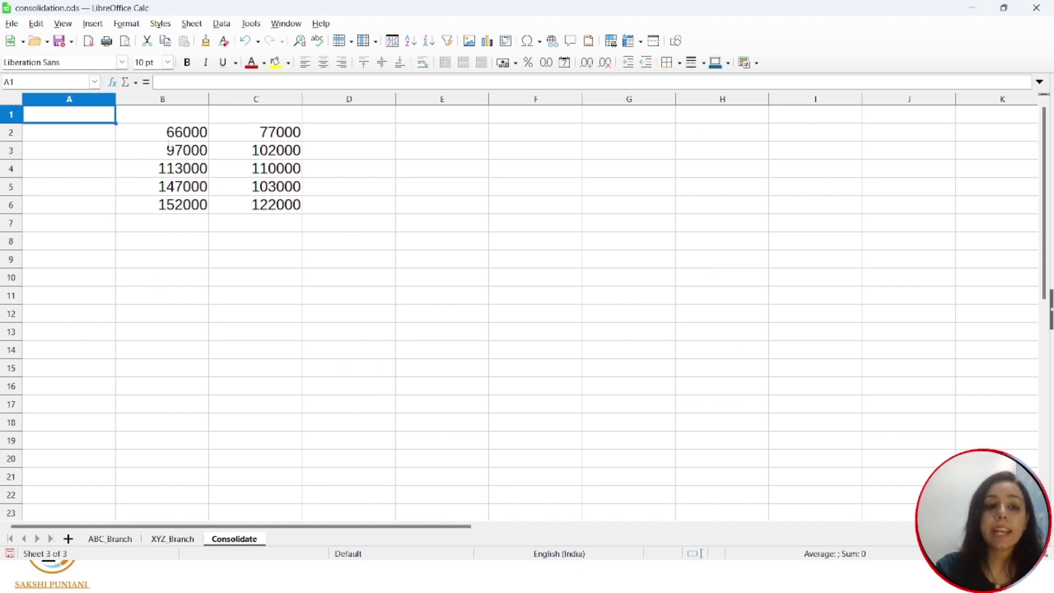
Step: Change Chocolate's January value on the ABC_Branch sheet to 15000 and check the totals on the Consolidate sheet
click(118, 541)
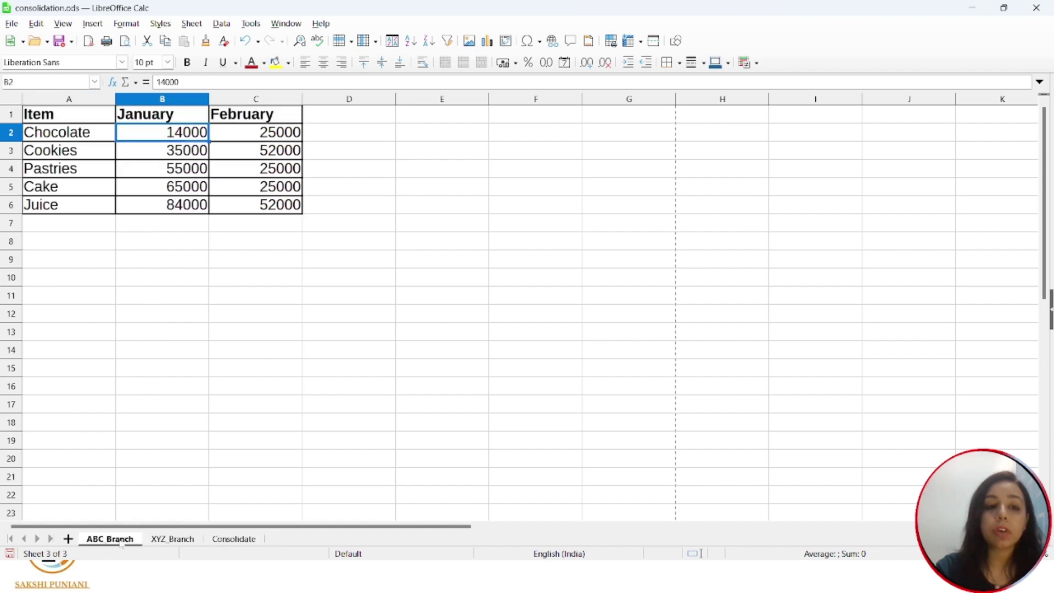
click(168, 541)
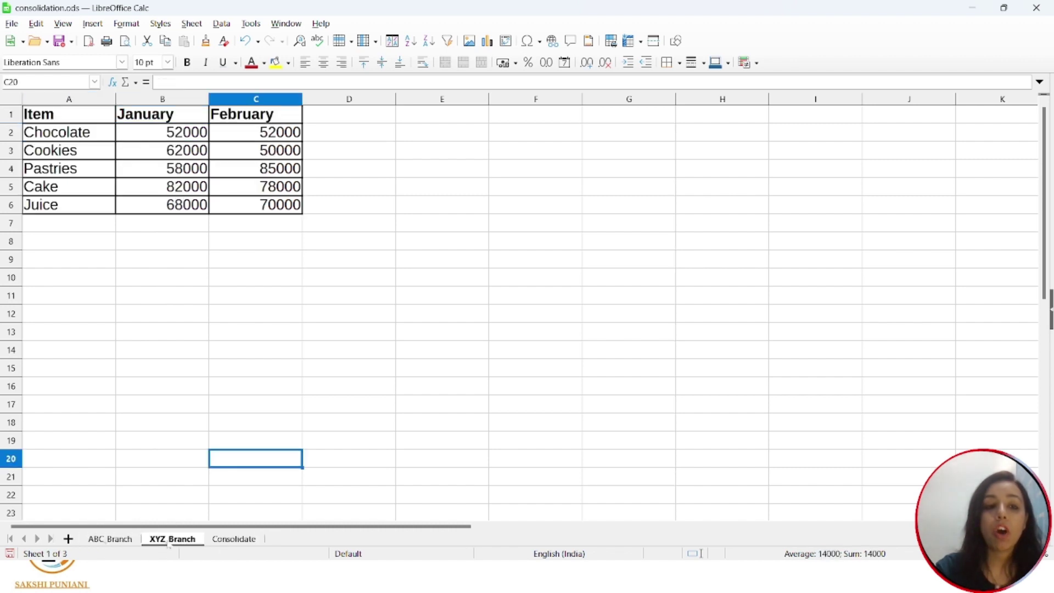
click(230, 541)
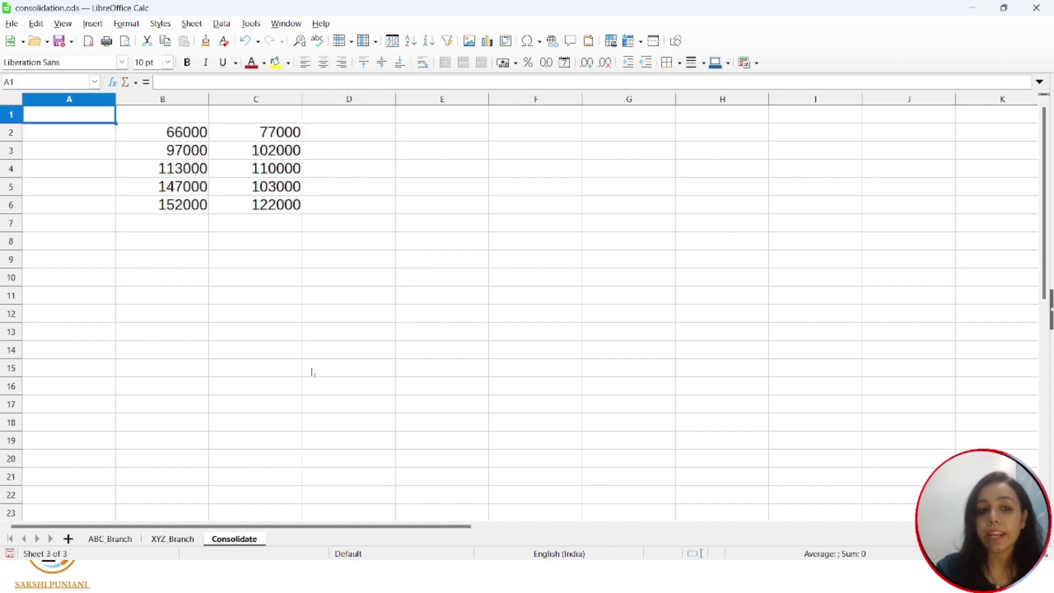
click(140, 540)
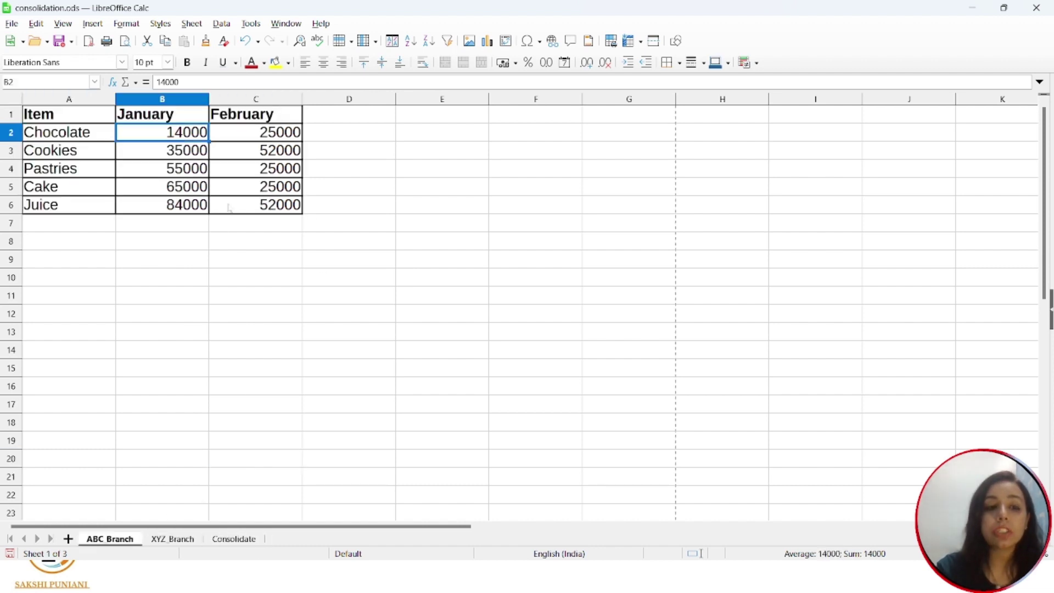
double_click(184, 136)
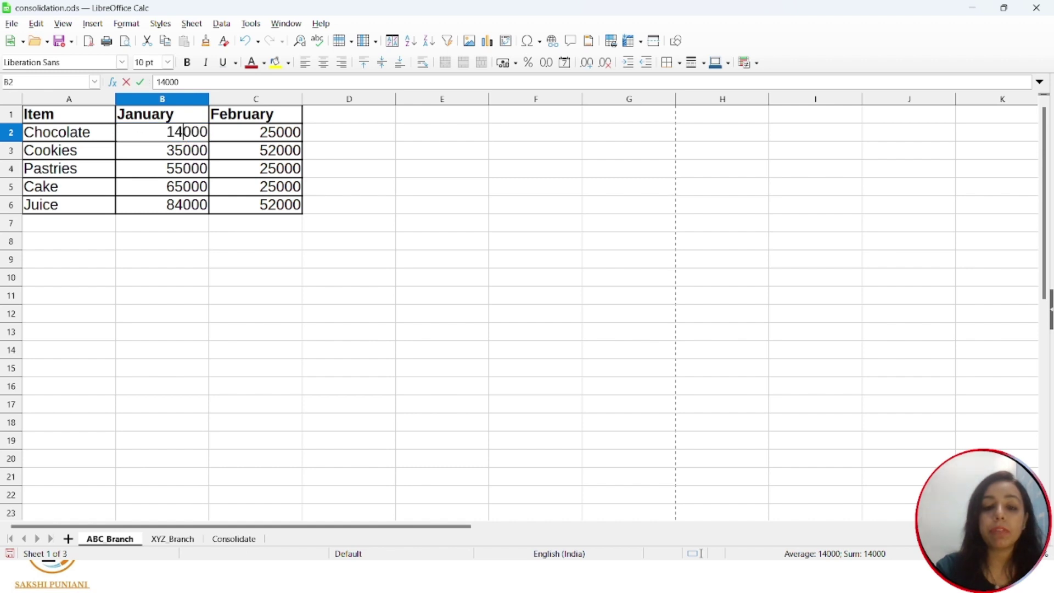
key(BackSpace)
text(5)
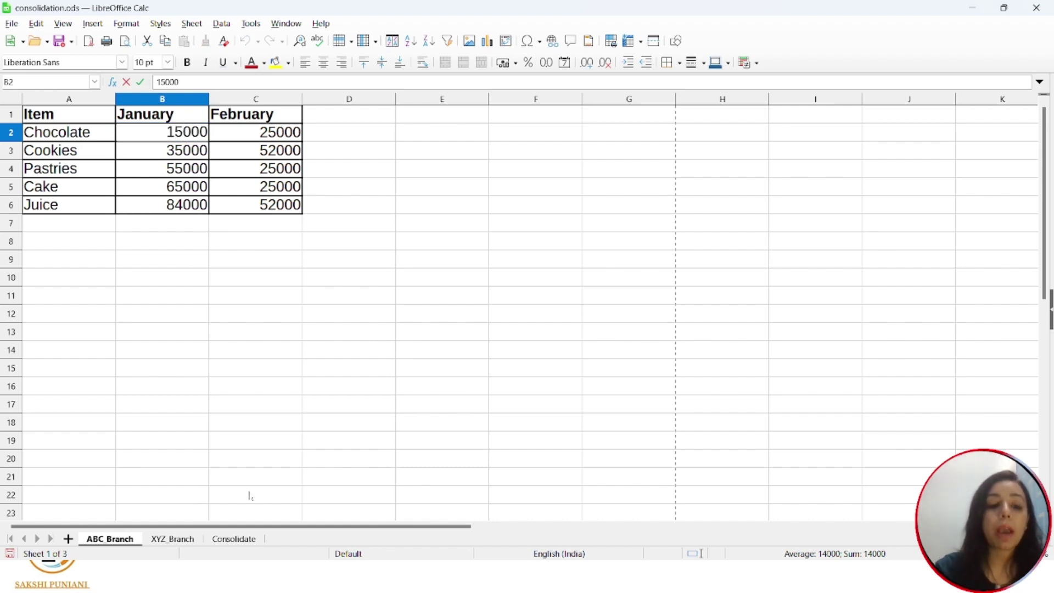
click(235, 540)
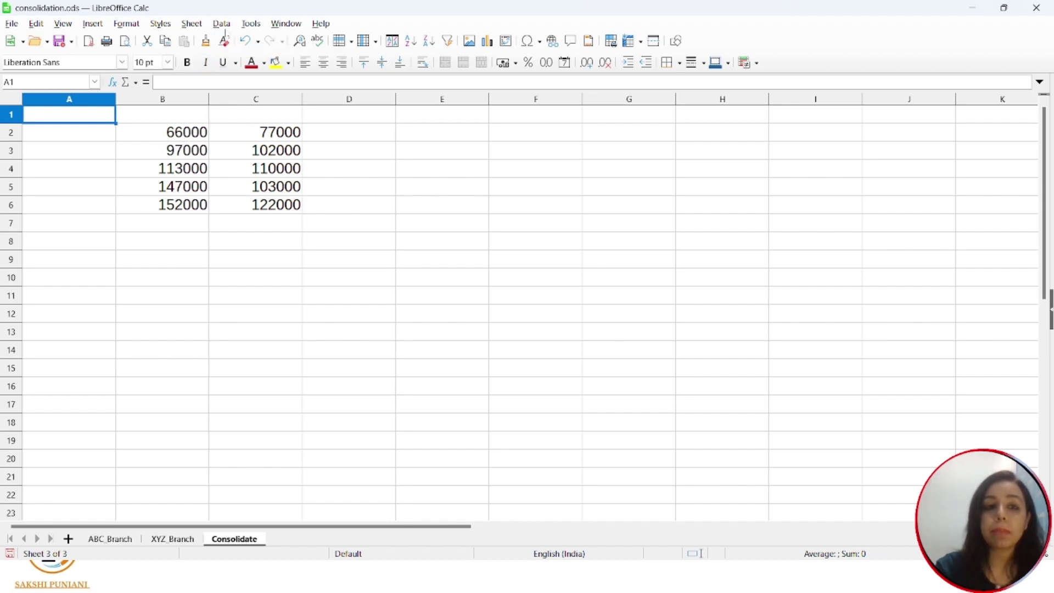
Step: Run the consolidation of both branch ranges again with row labels, column labels and the link to source data turned on
click(221, 23)
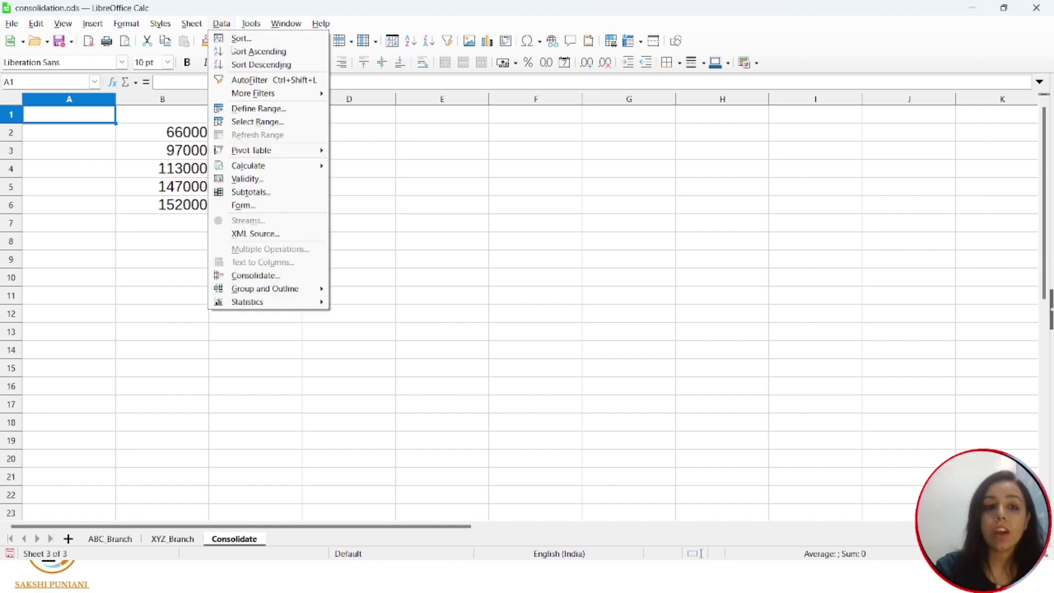
click(277, 275)
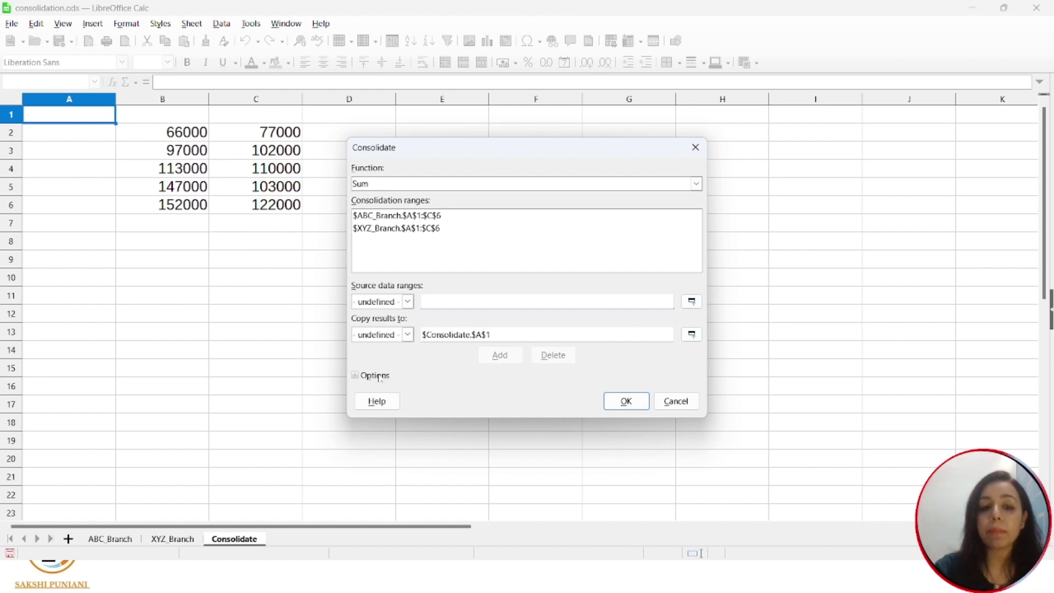
click(357, 376)
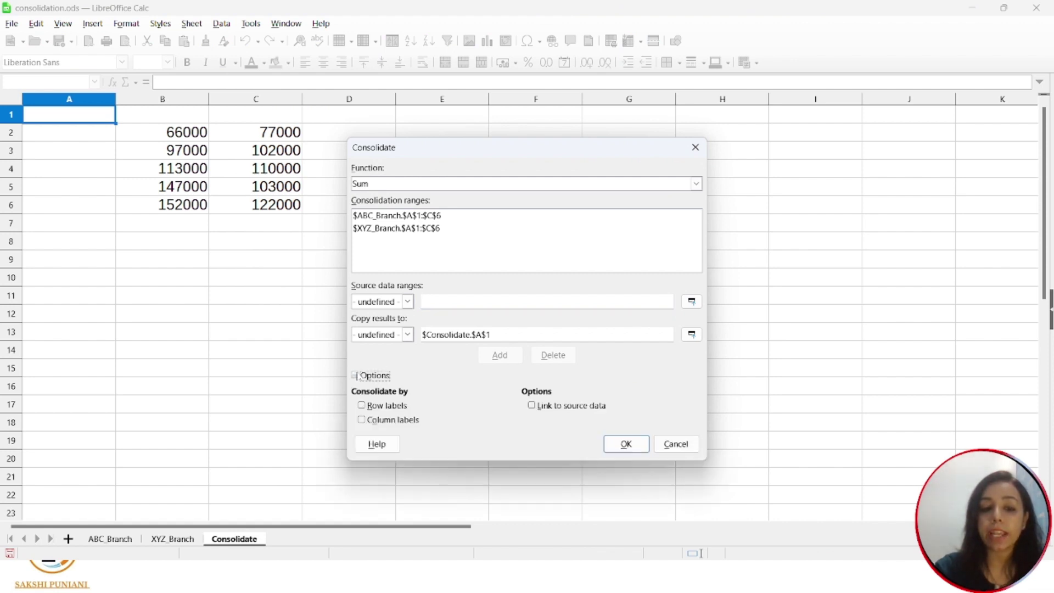
click(362, 405)
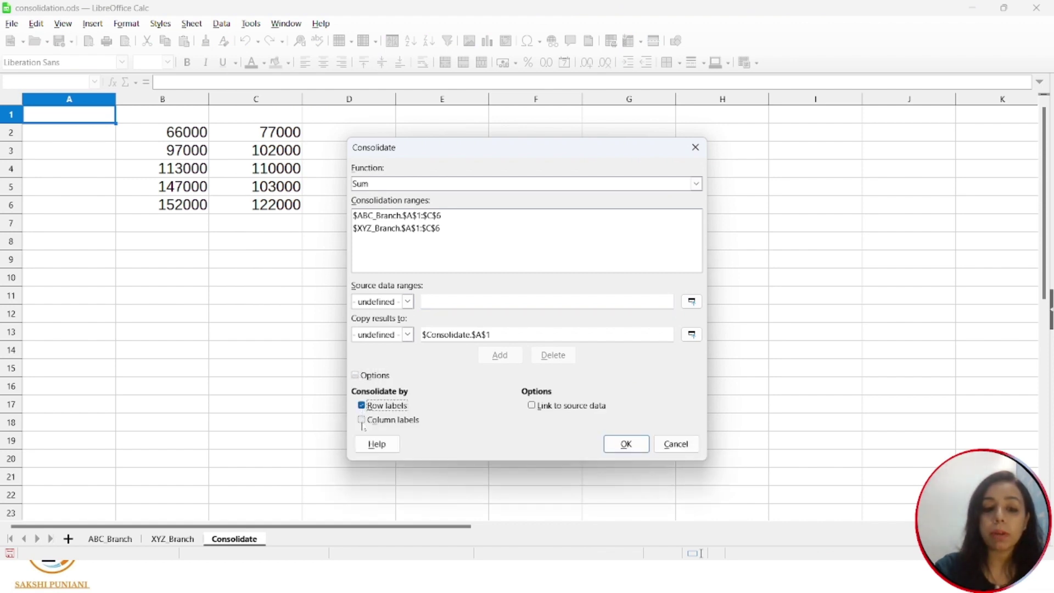
click(362, 421)
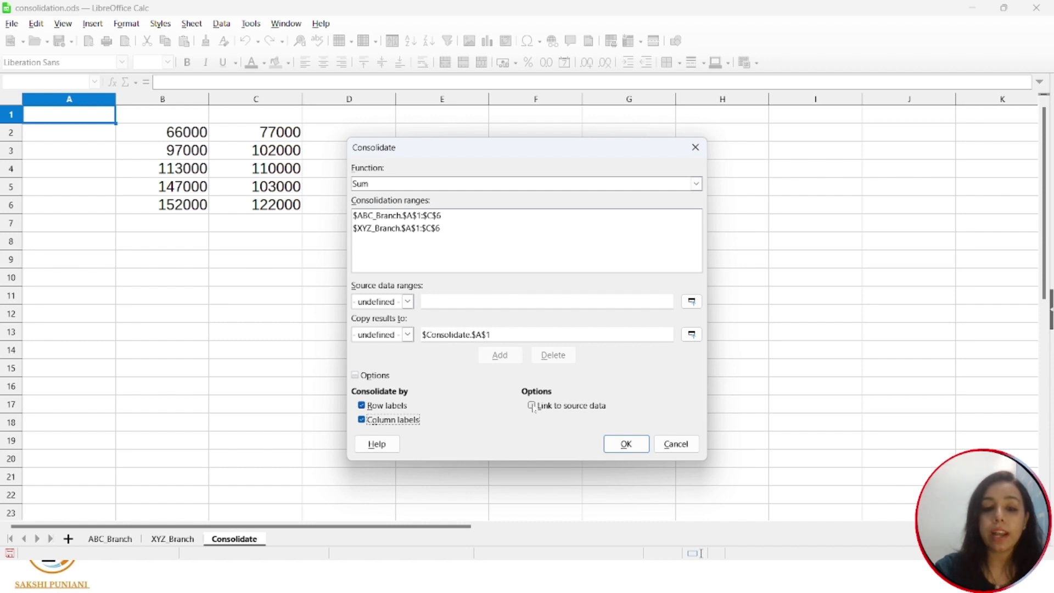
click(532, 405)
click(633, 452)
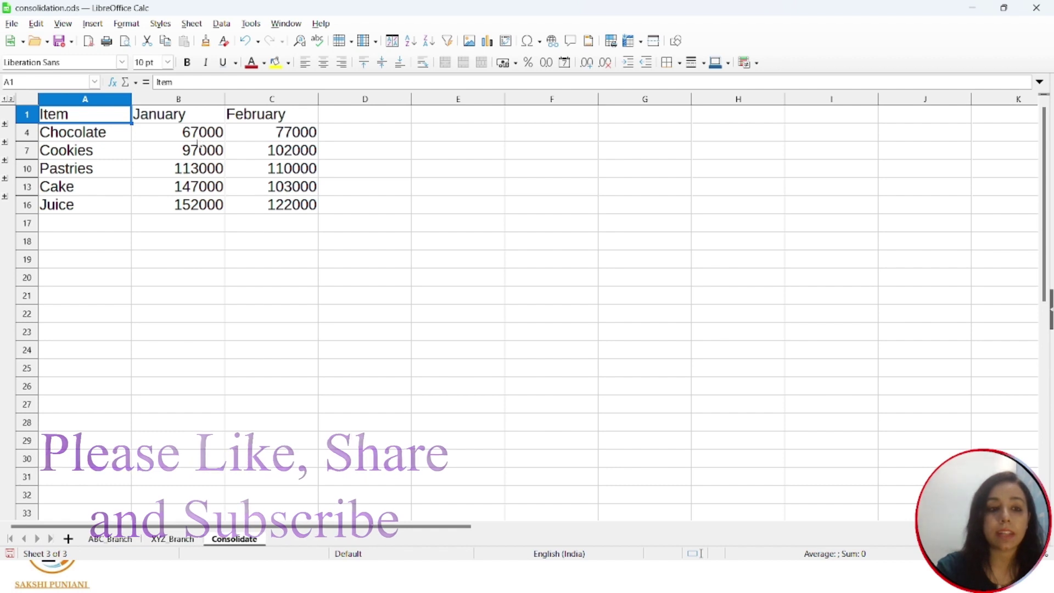
Step: Change Juice's January value on the XYZ_Branch sheet to 69000 and check the totals on the Consolidate sheet
click(170, 539)
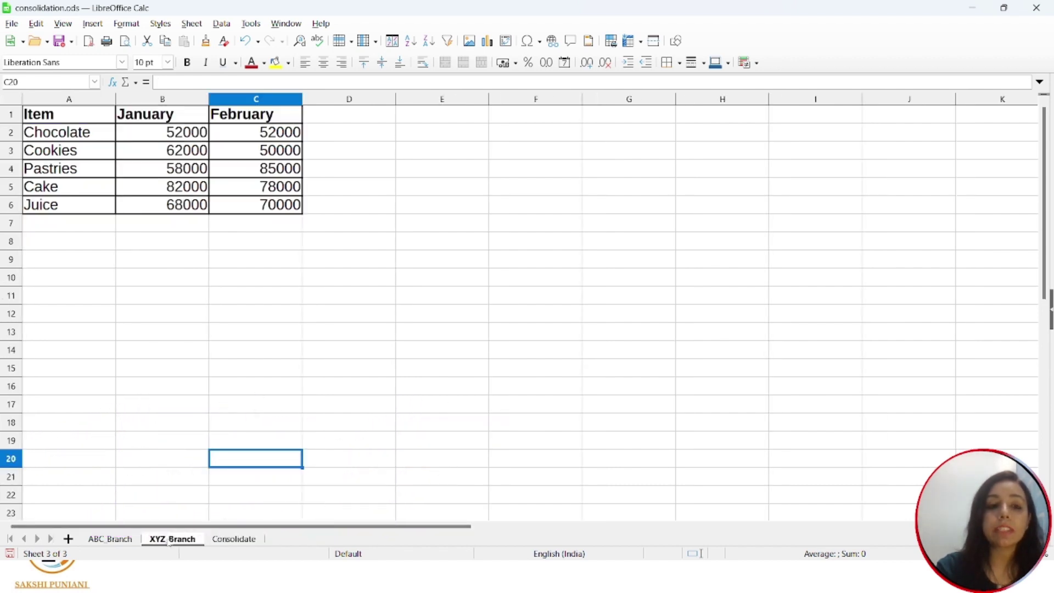
double_click(178, 206)
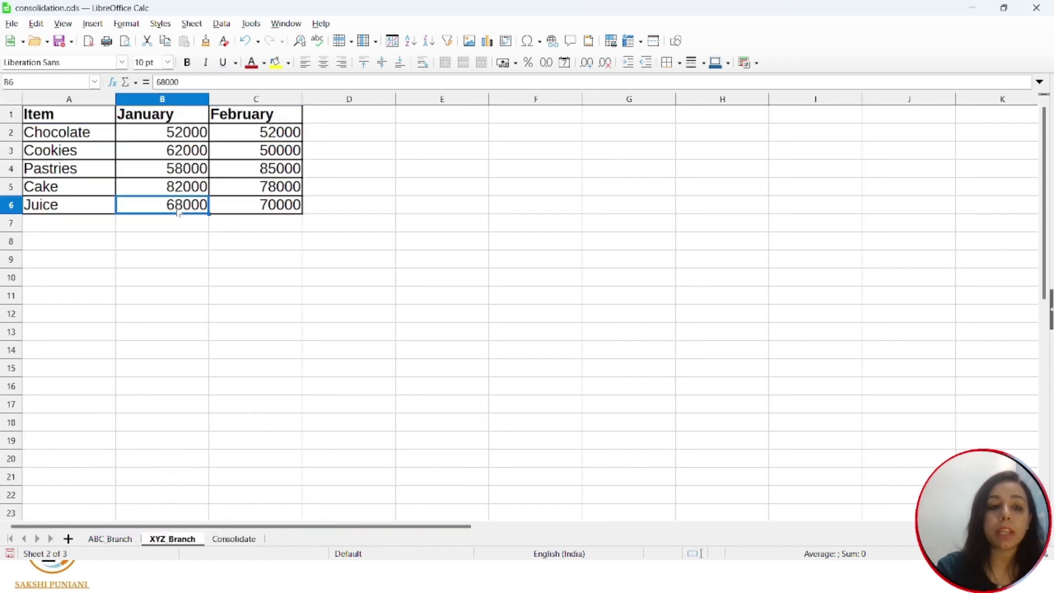
key(BackSpace)
text(9)
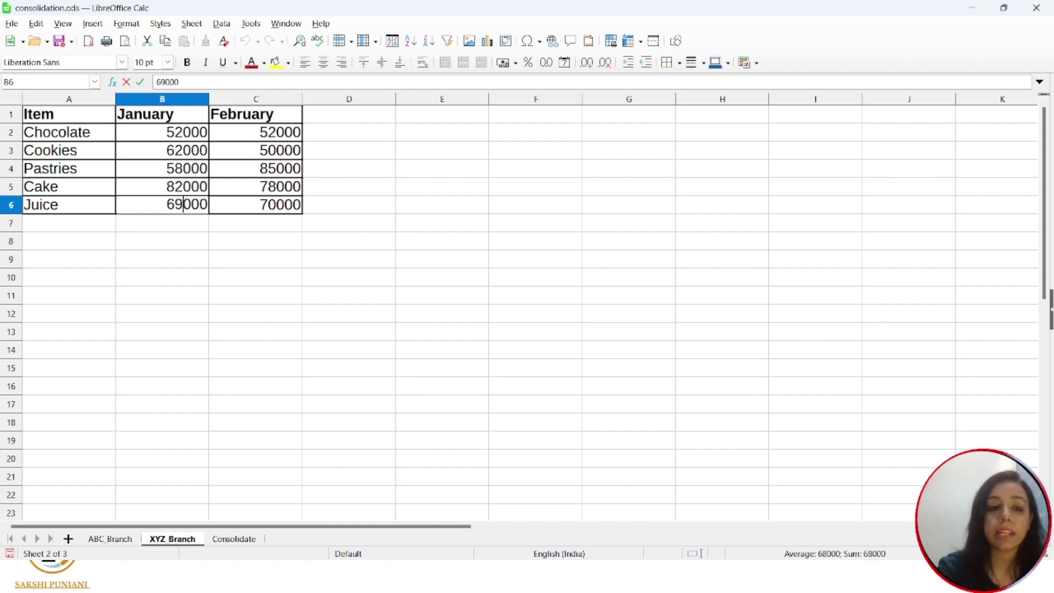
click(227, 539)
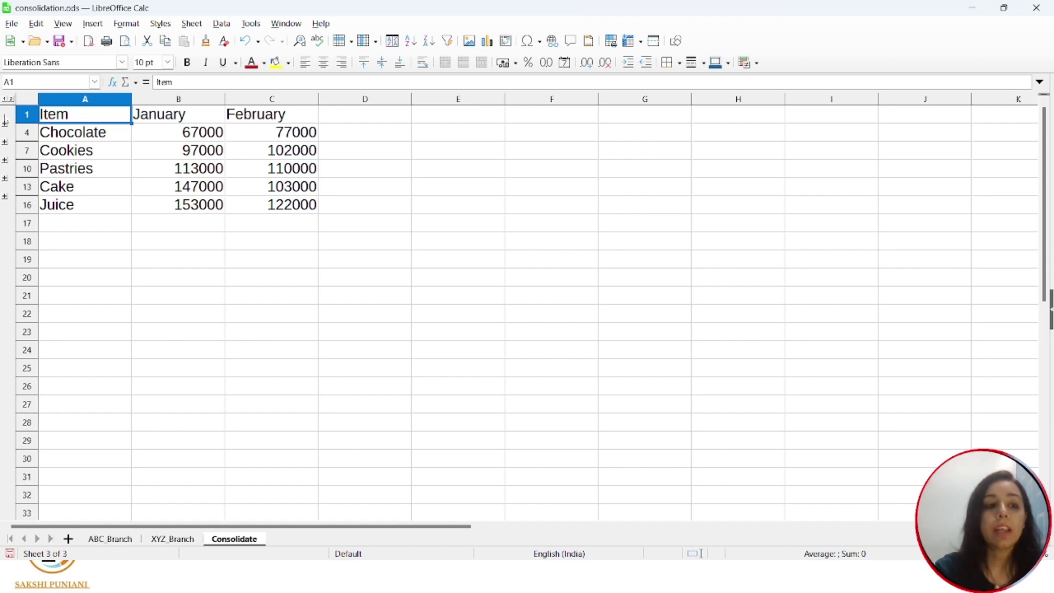
Step: Expand the Chocolate group on the Consolidate sheet and fit the width of column A to its labels
click(5, 126)
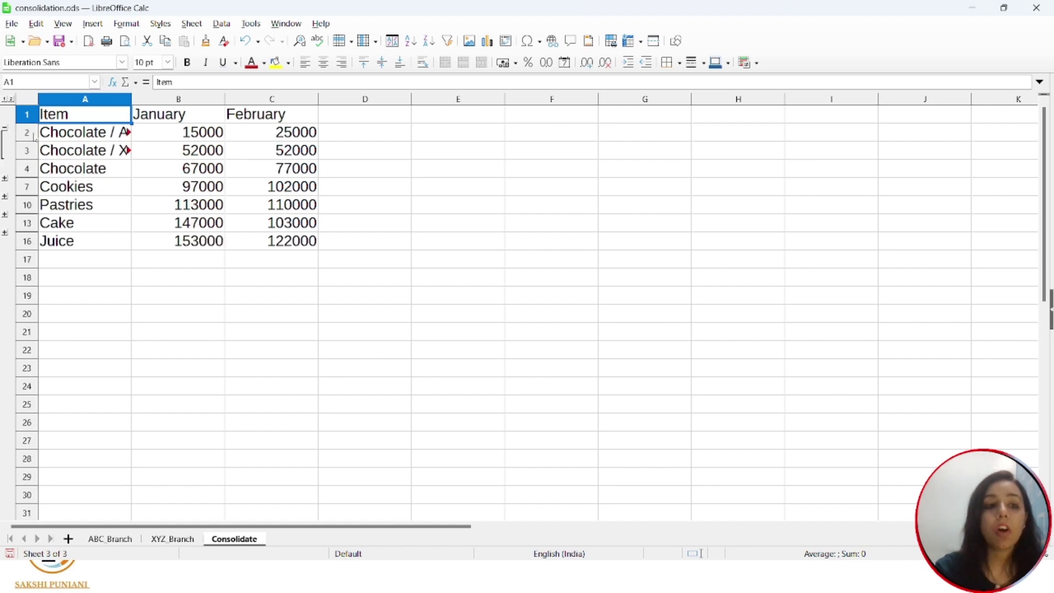
click(128, 97)
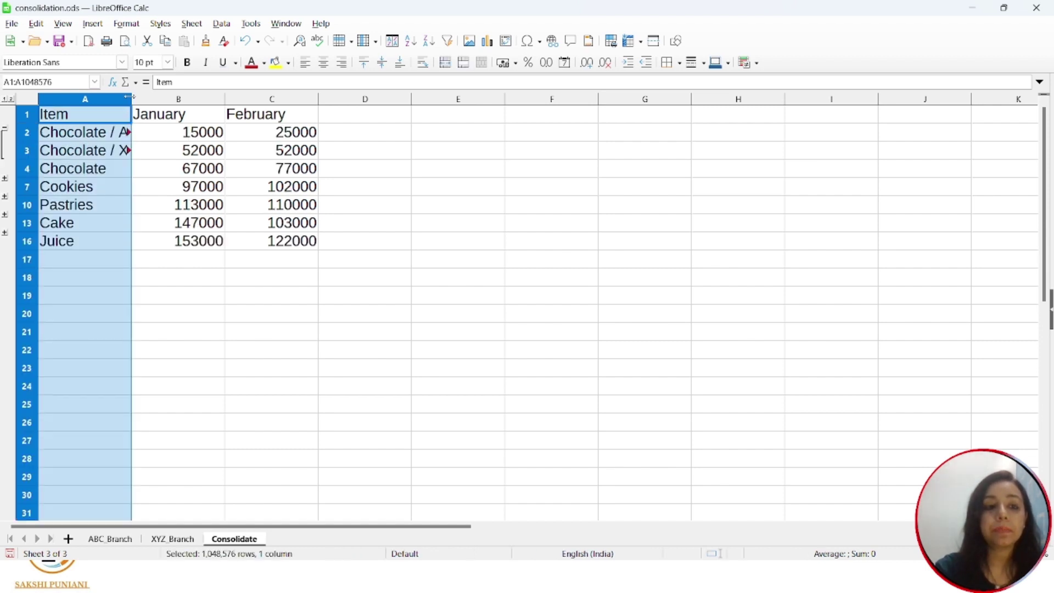
double_click(130, 97)
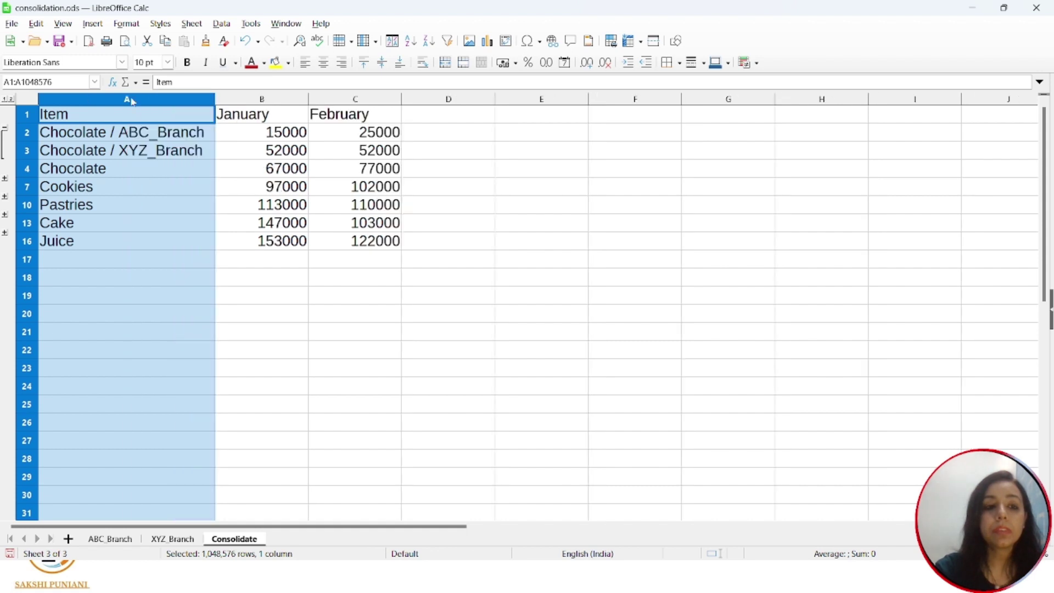
Step: Examine the formulas behind Chocolate's January branch values and total, and expand the Cookies group to view its branch rows
click(147, 140)
click(152, 157)
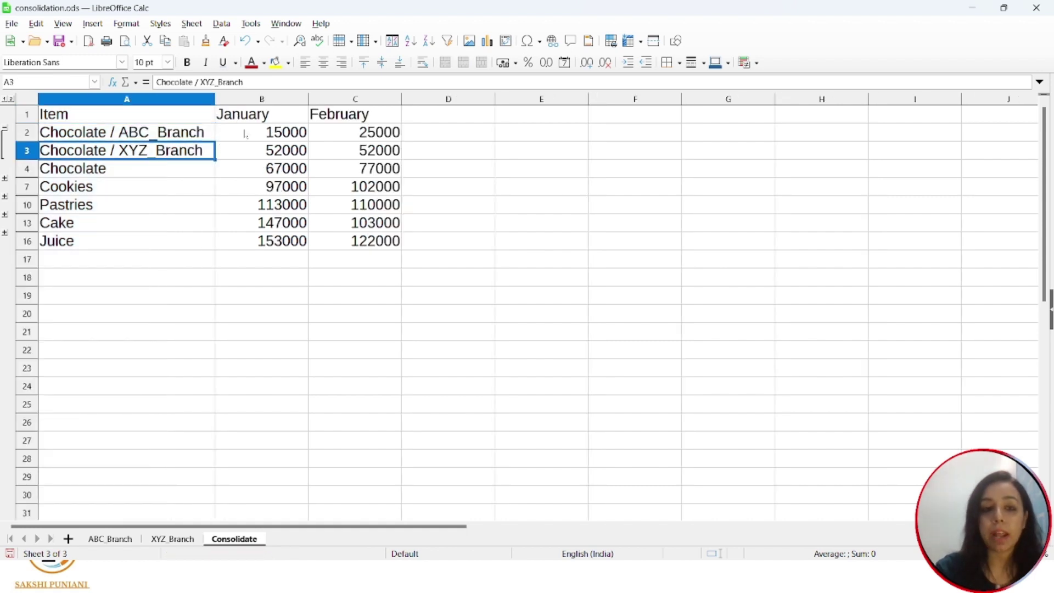
click(265, 134)
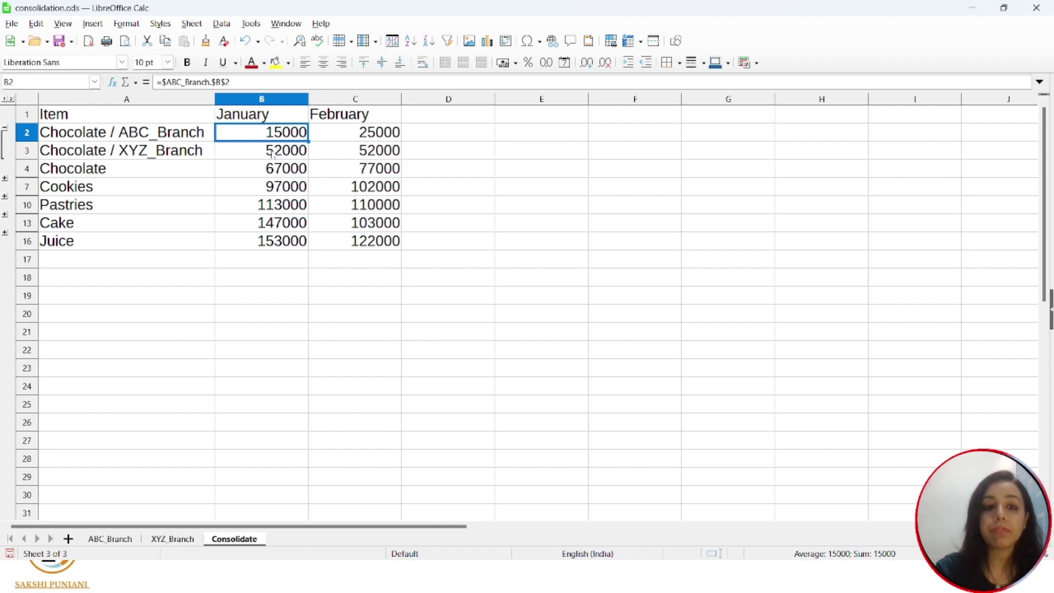
click(274, 154)
click(272, 174)
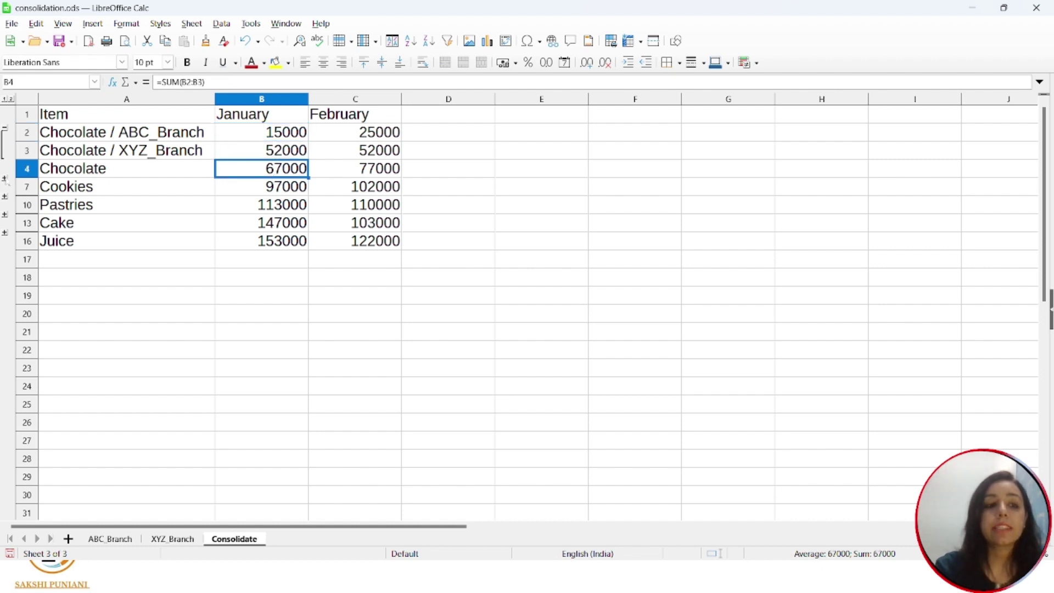
click(5, 177)
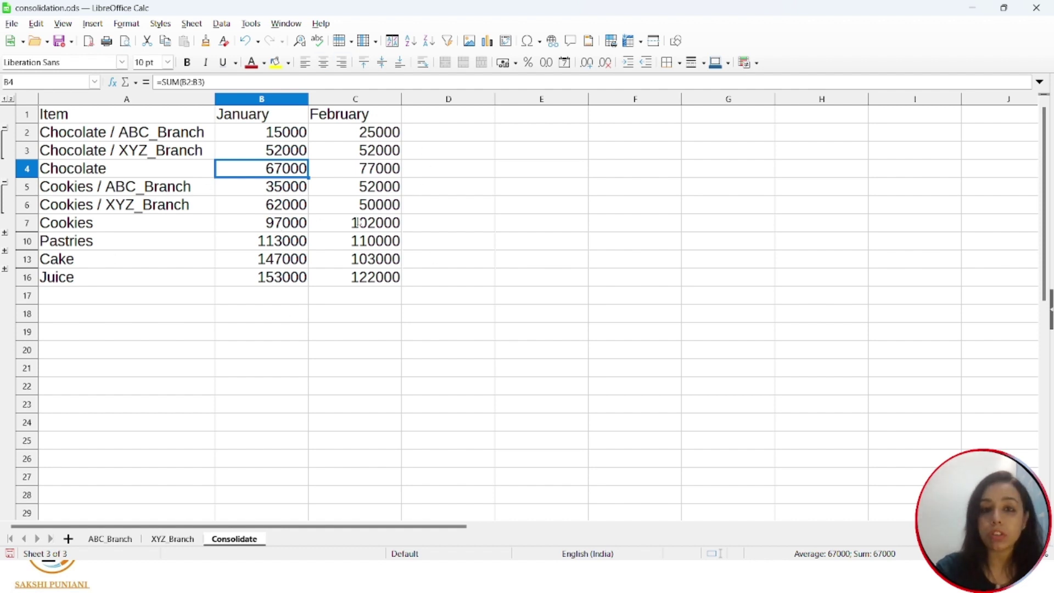
click(221, 23)
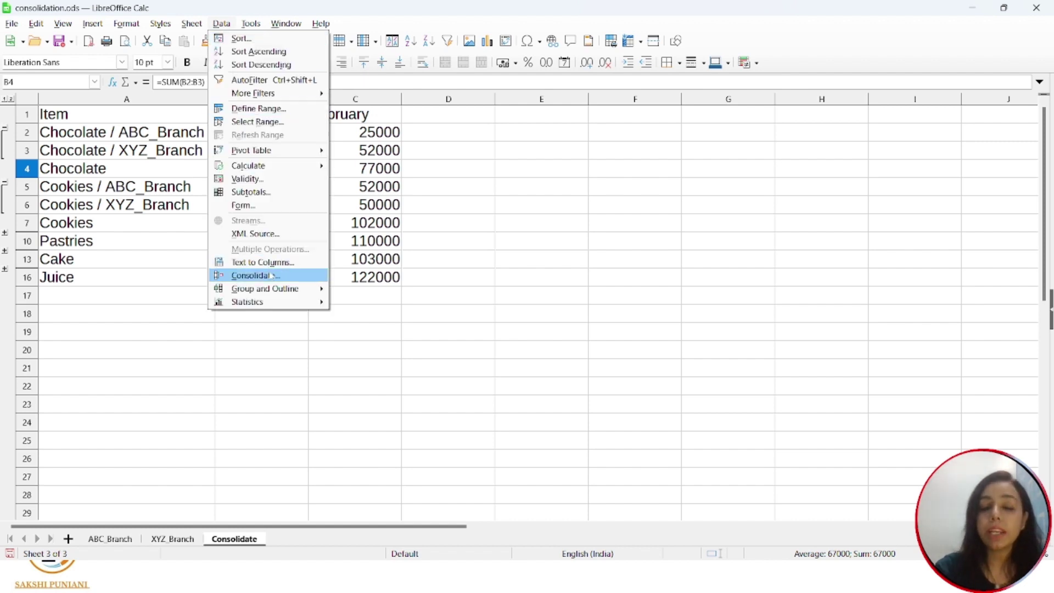
click(511, 253)
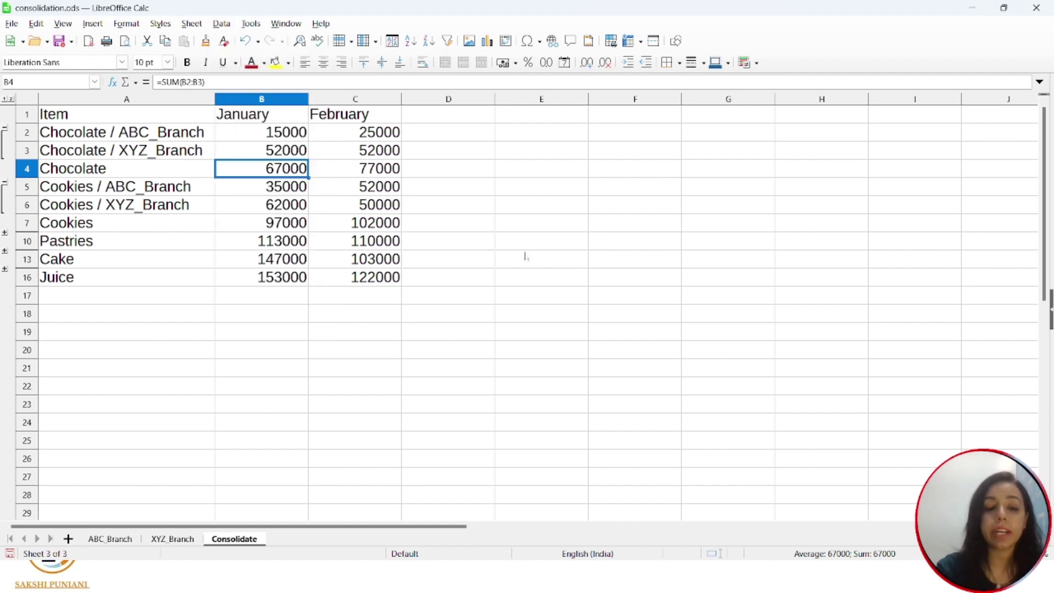
key(alt+Tab)
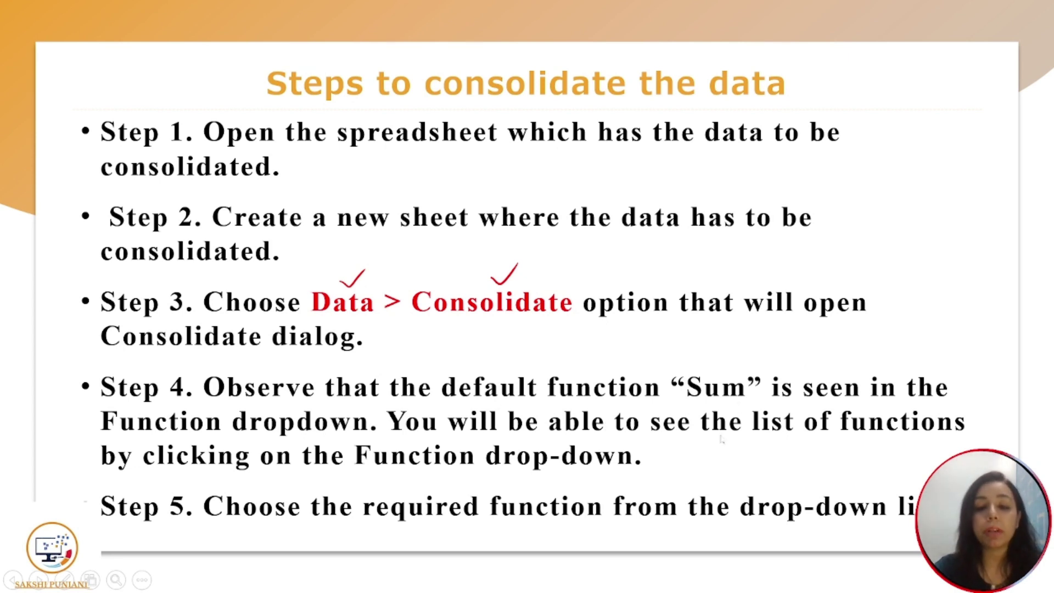
click(684, 512)
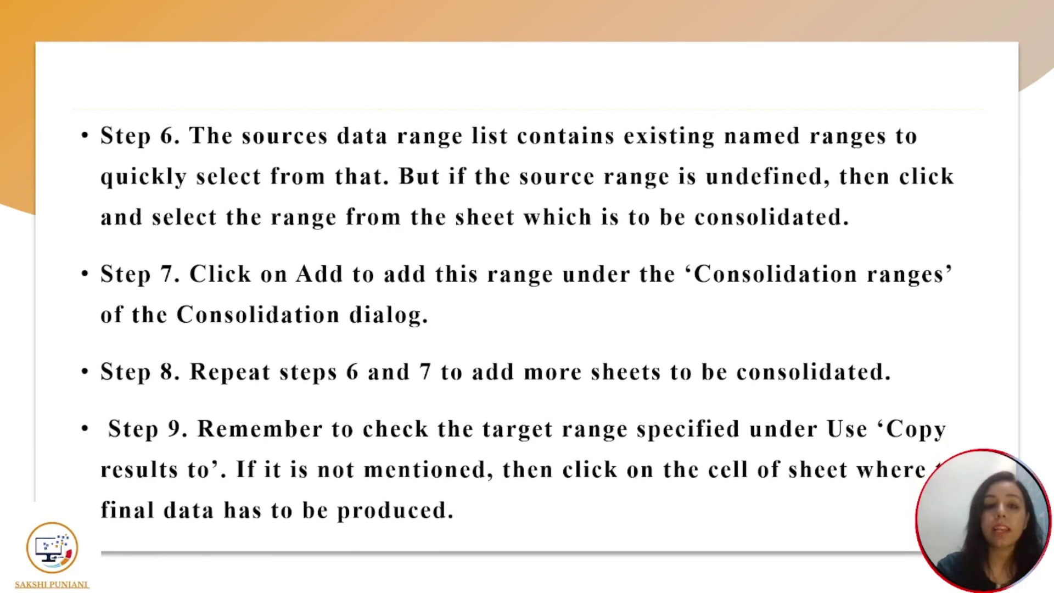
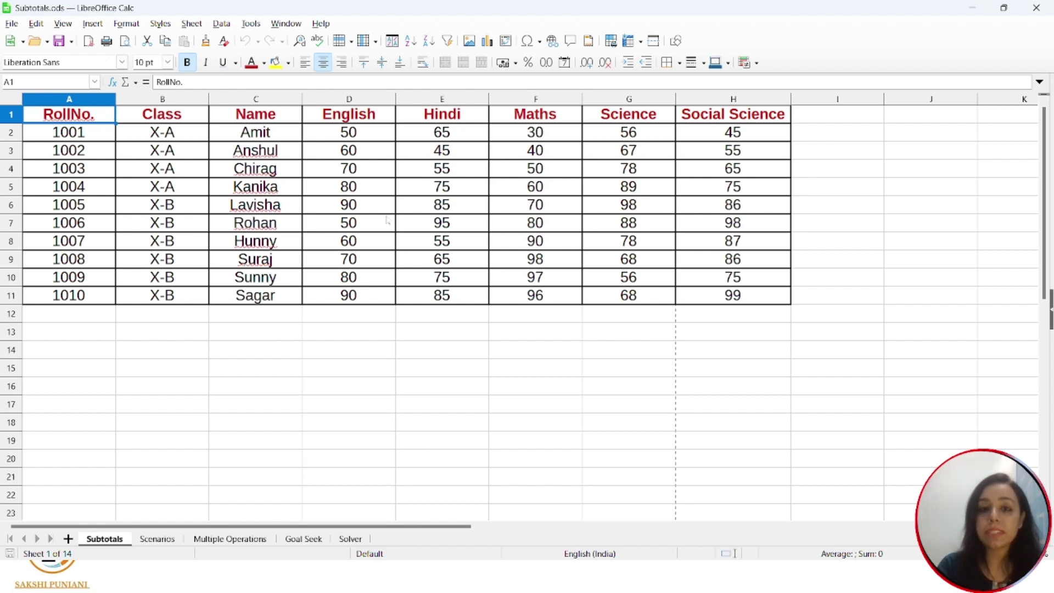
Step: Start Subtotals for the marks table on the Subtotals sheet and set the first group to group by Class
click(226, 24)
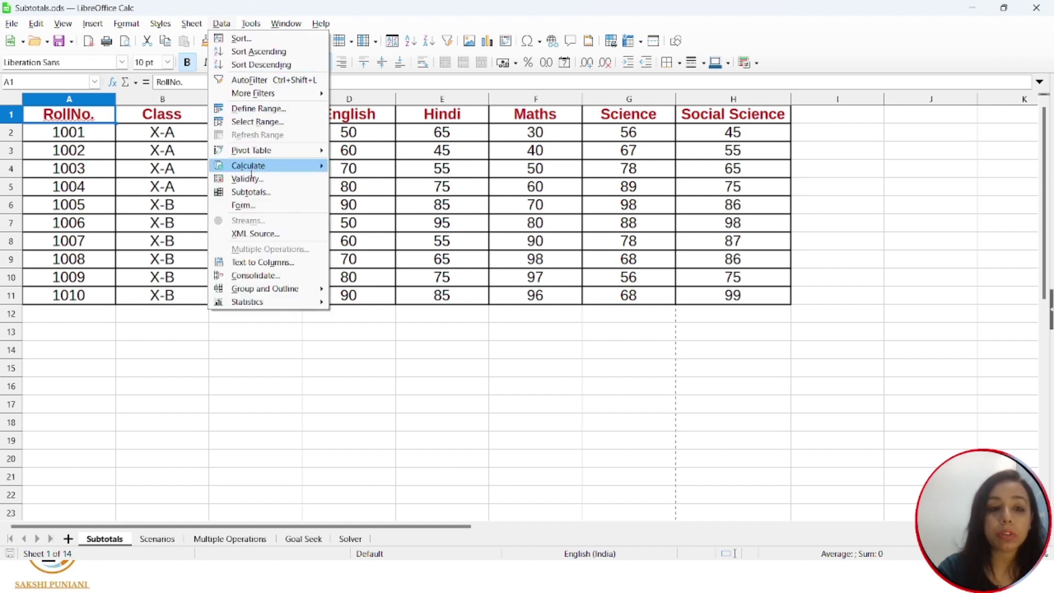
mouse_move(252, 170)
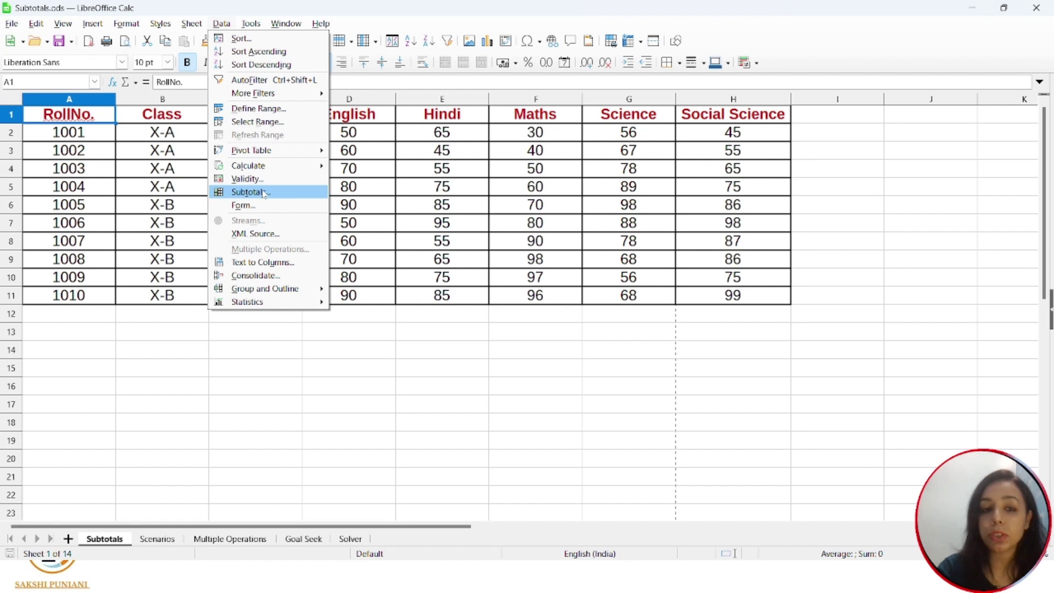
click(264, 193)
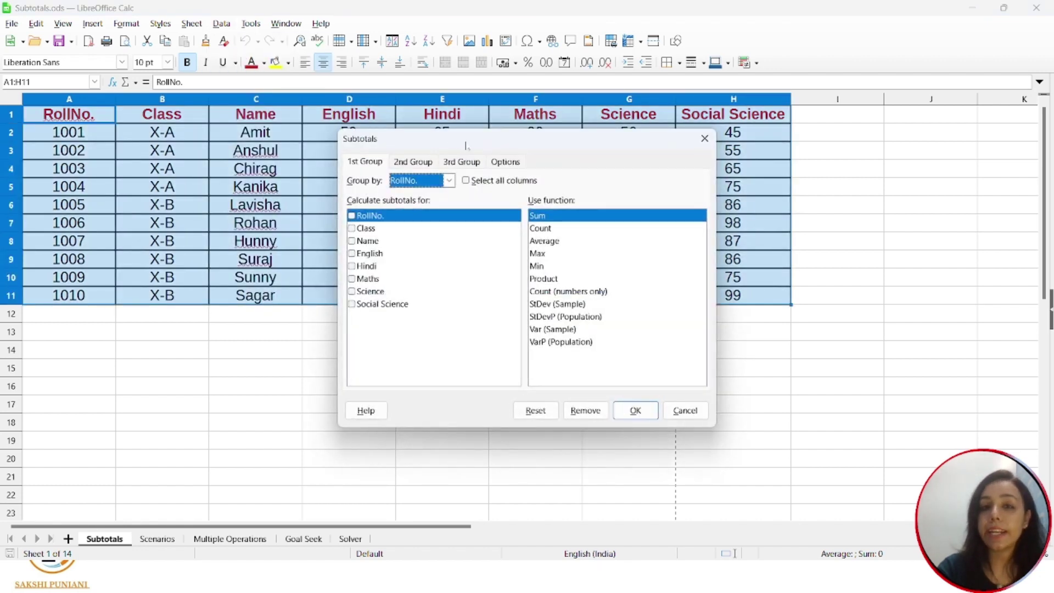
drag(466, 146, 596, 186)
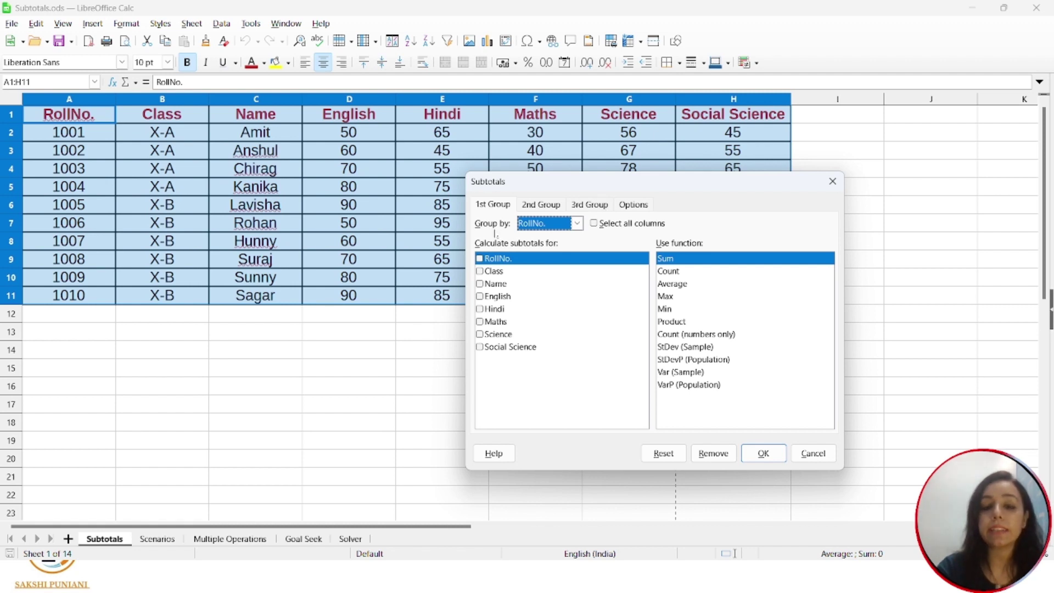
click(577, 224)
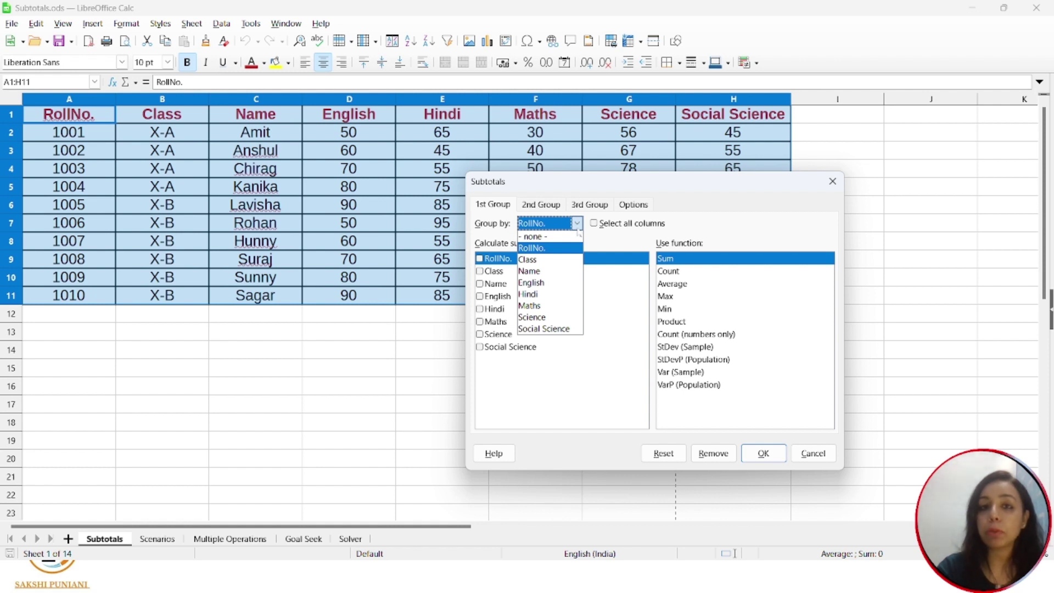
click(537, 260)
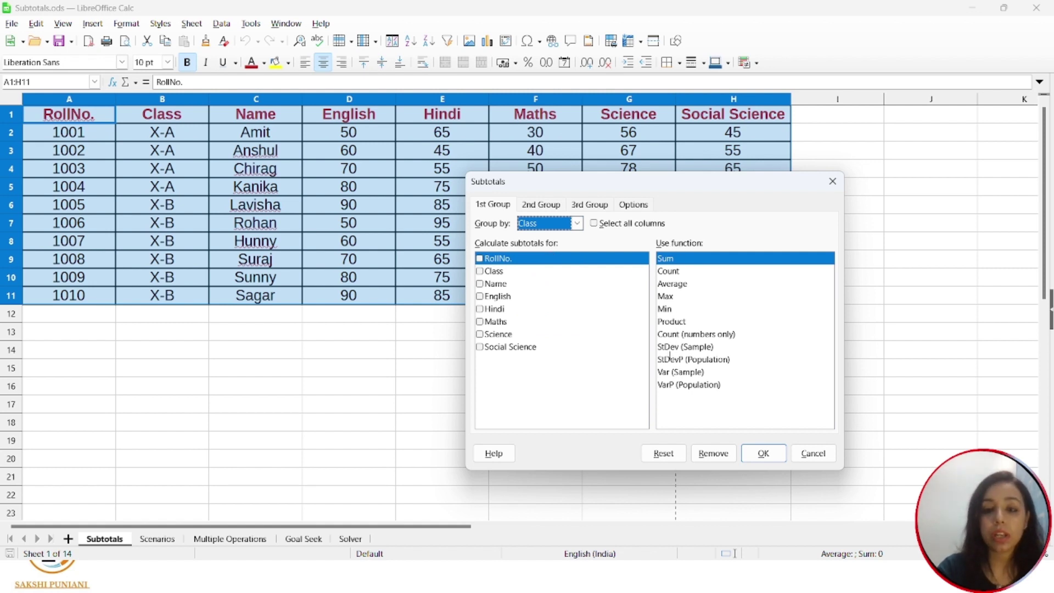
Step: Include the English, Hindi and Maths columns in the class-wise subtotals and leave RollNo. out
click(670, 284)
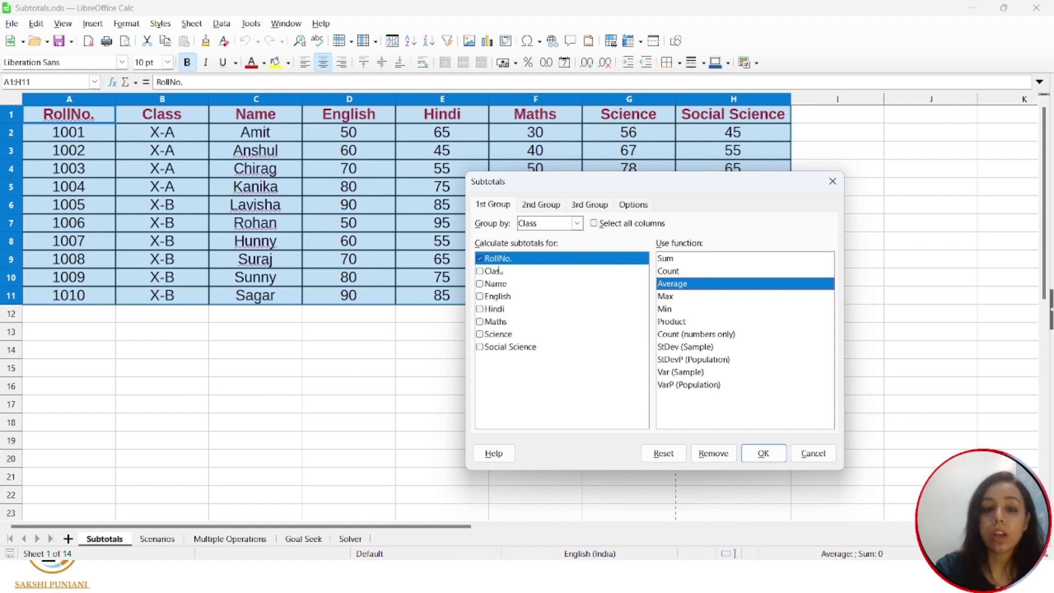
click(480, 259)
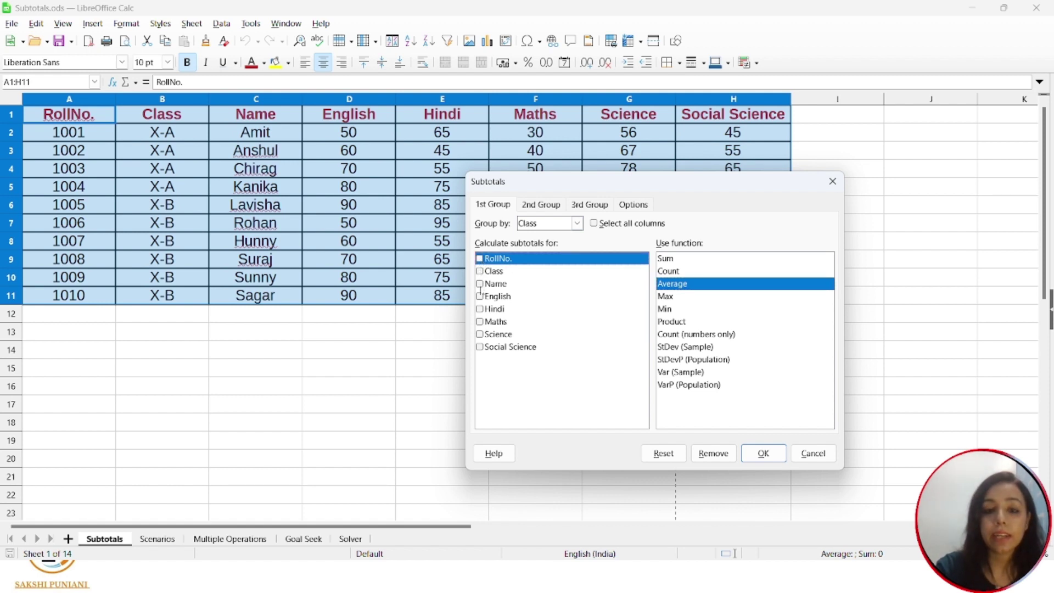
click(480, 297)
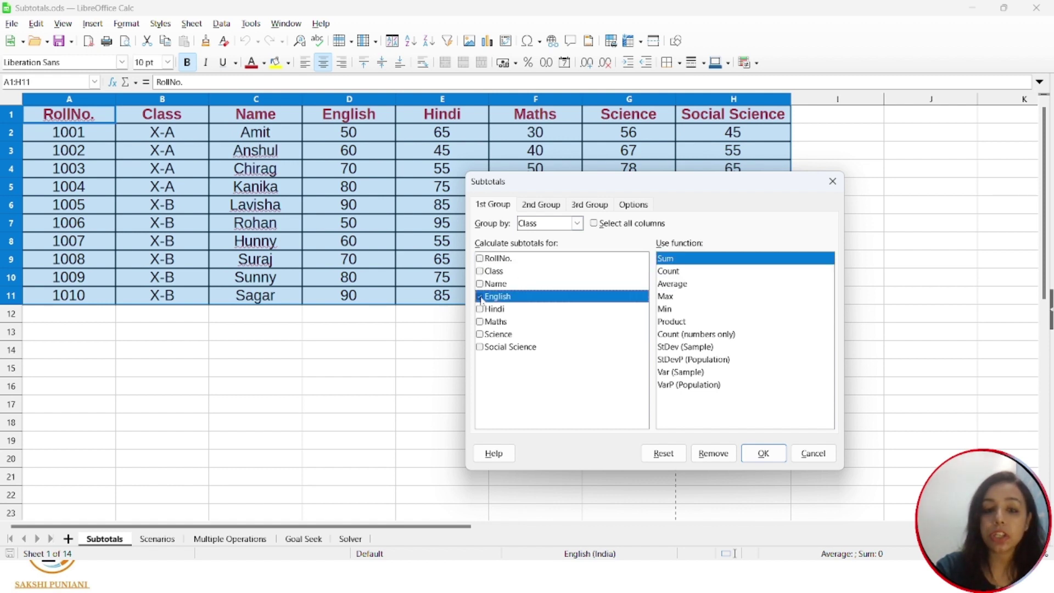
click(479, 309)
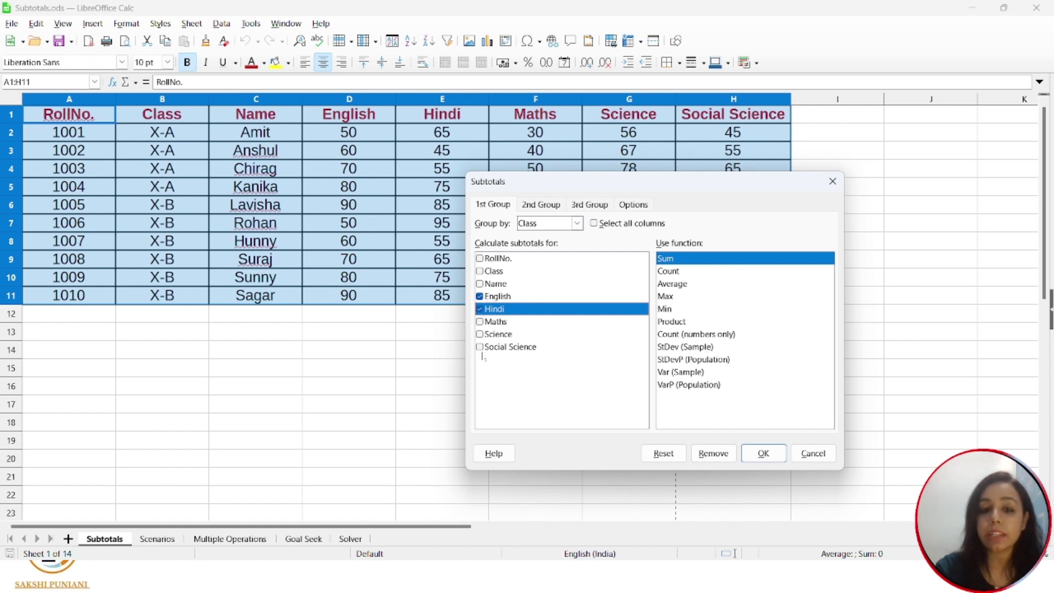
key(Down)
key(space)
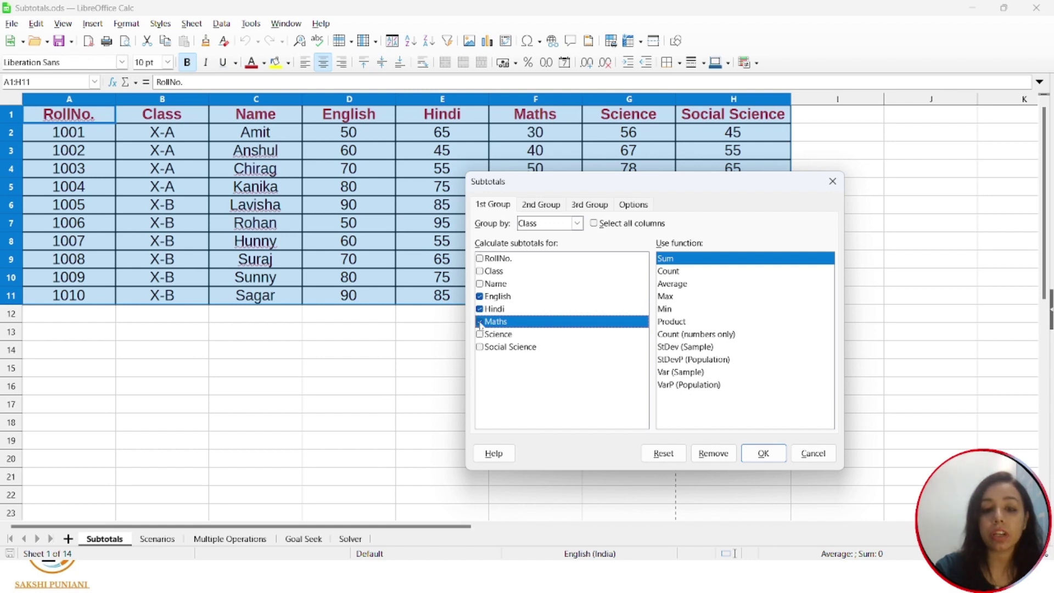
Step: Set the Average function for English, Hindi and Maths, create the class-wise subtotals, and undo them
click(489, 300)
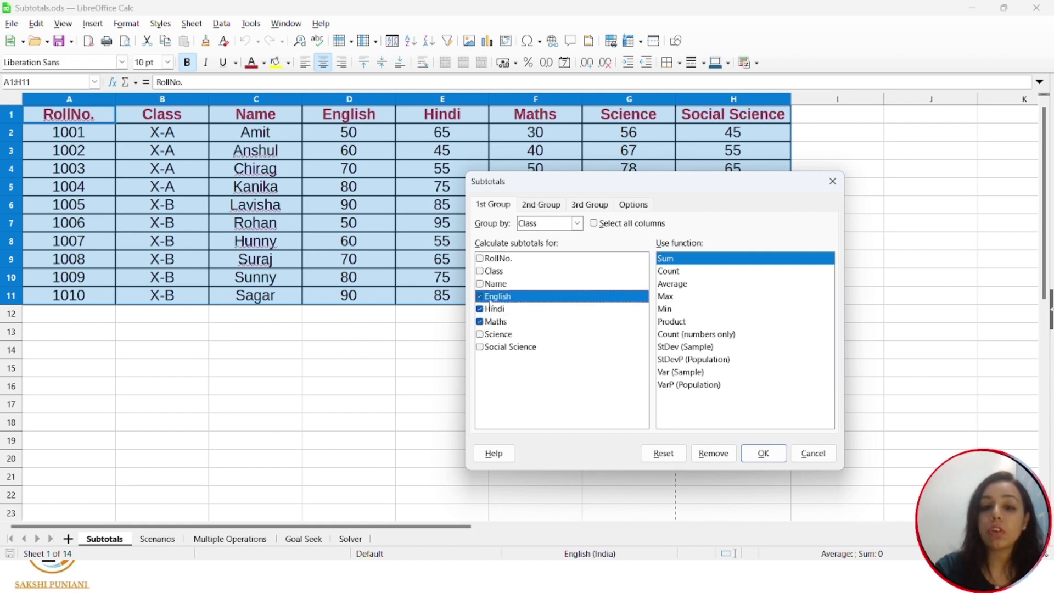
click(677, 284)
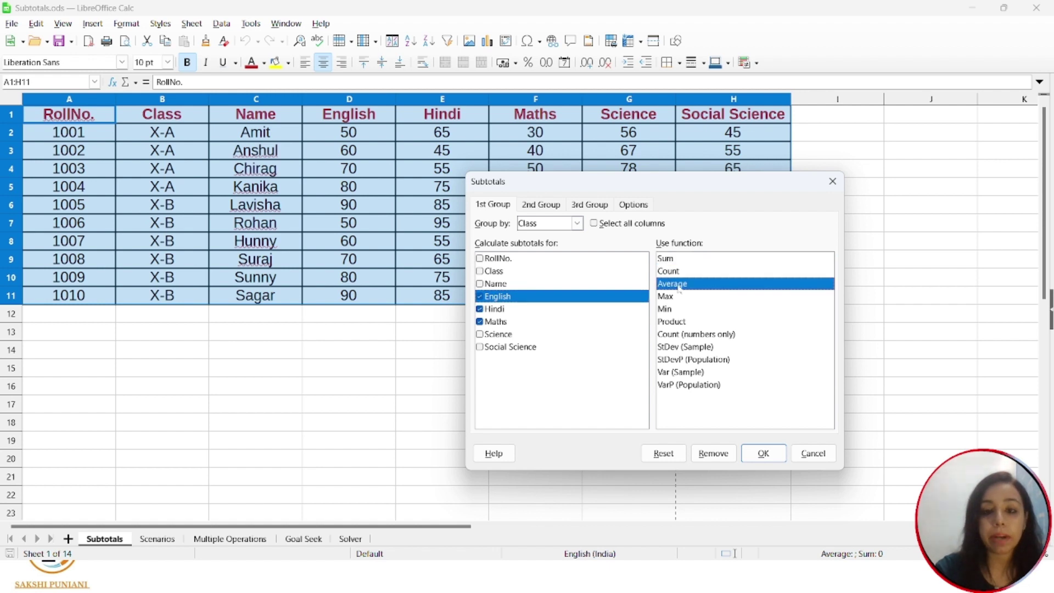
click(505, 310)
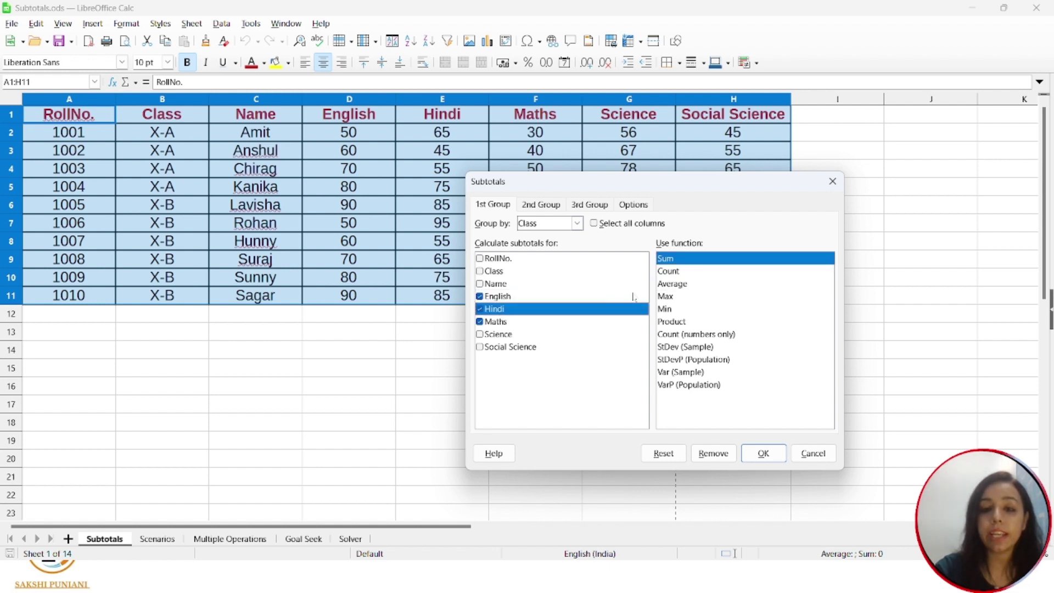
click(667, 285)
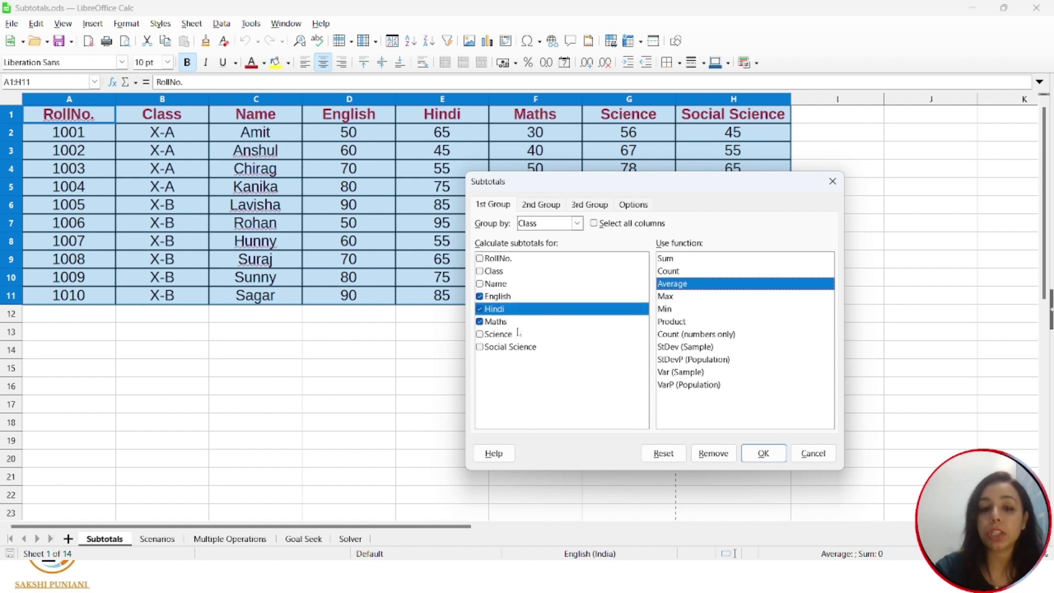
click(500, 322)
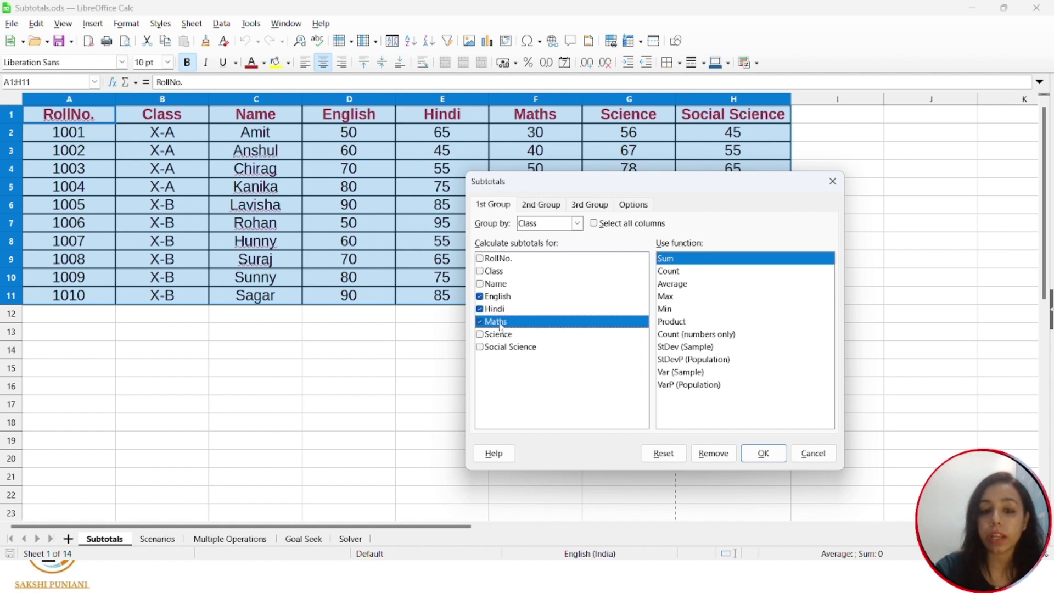
click(665, 285)
click(762, 453)
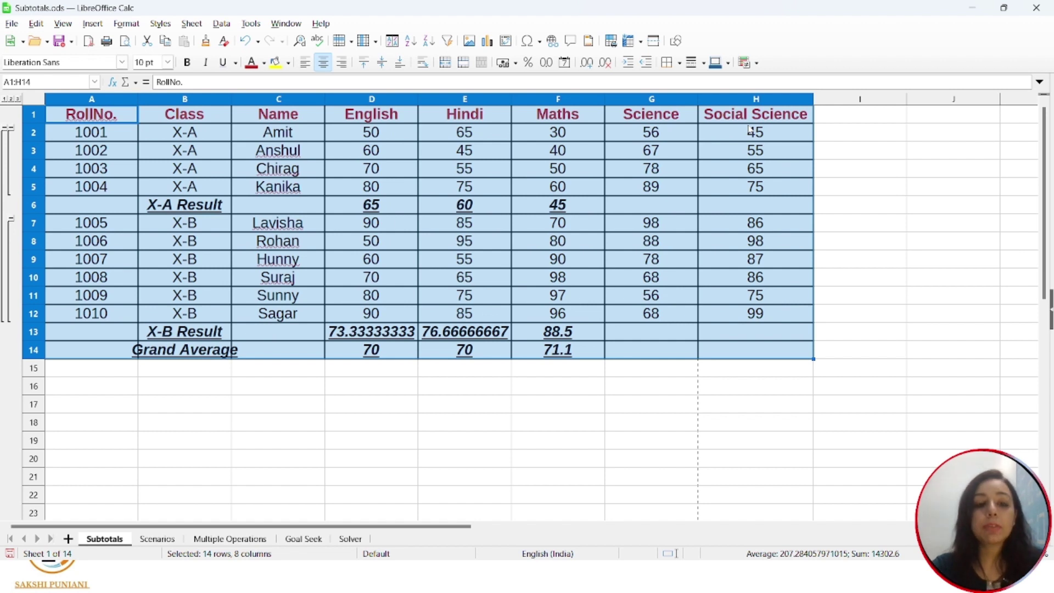
key(ctrl+z)
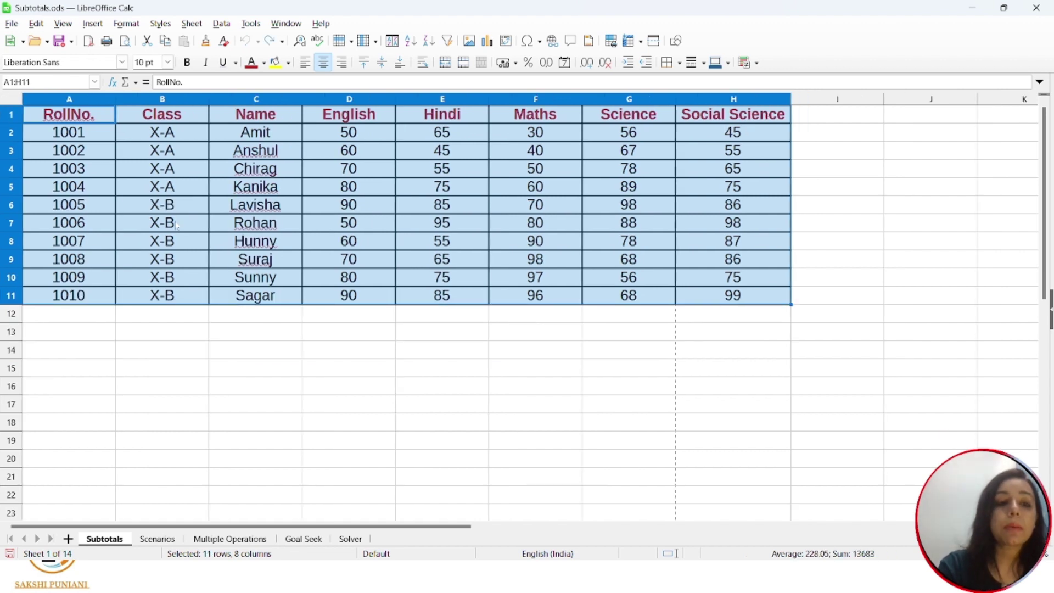
Step: Change the Class of roll number 1006 in cell B7 to X-A
double_click(176, 222)
key(BackSpace)
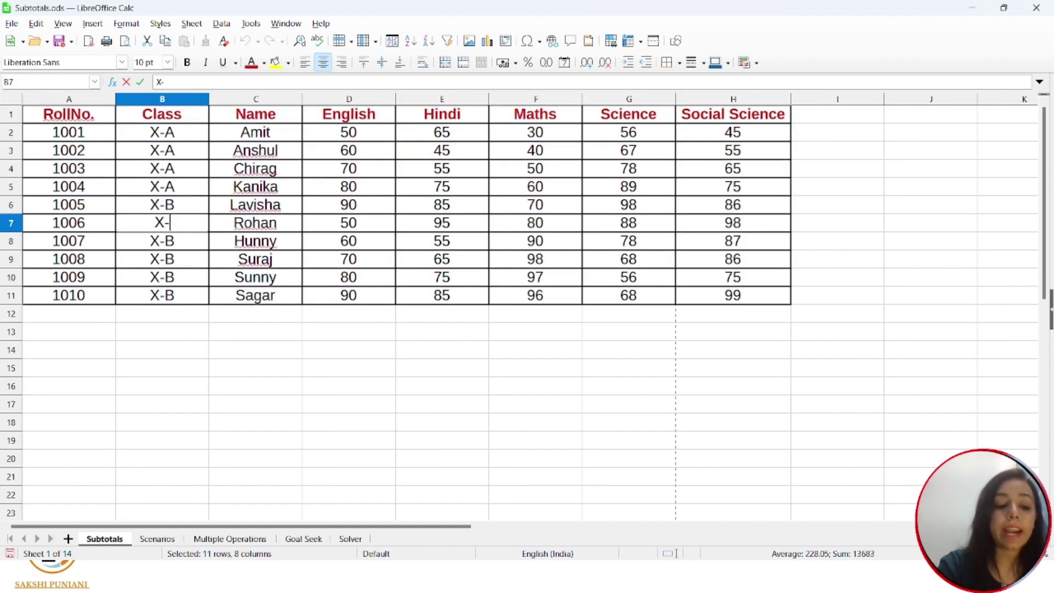
text(A)
click(221, 206)
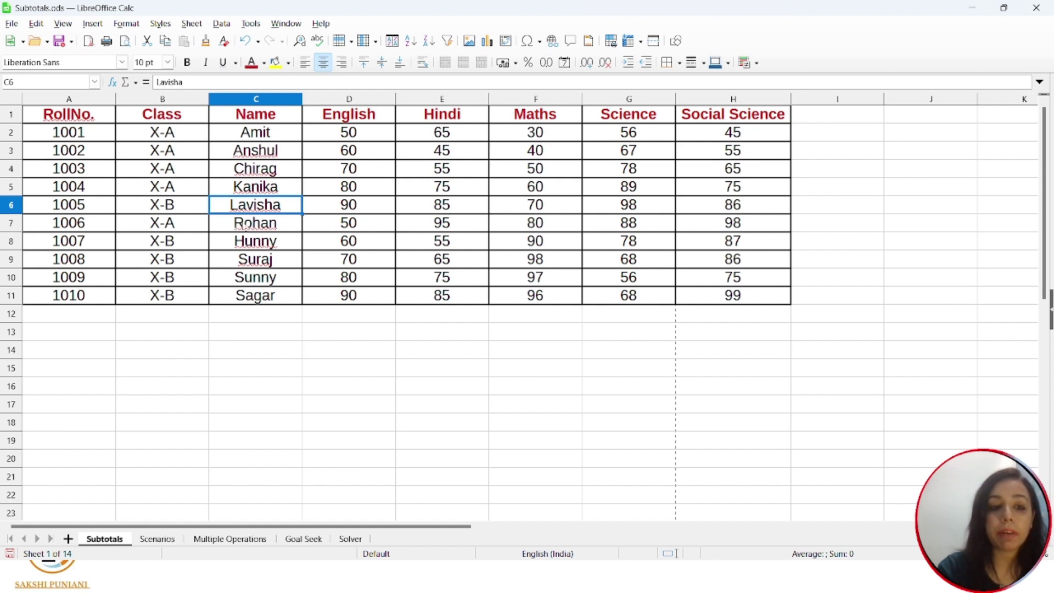
Step: Replace the student's name in C8 with the same first name as in C6, so two X-B students share it
double_click(245, 241)
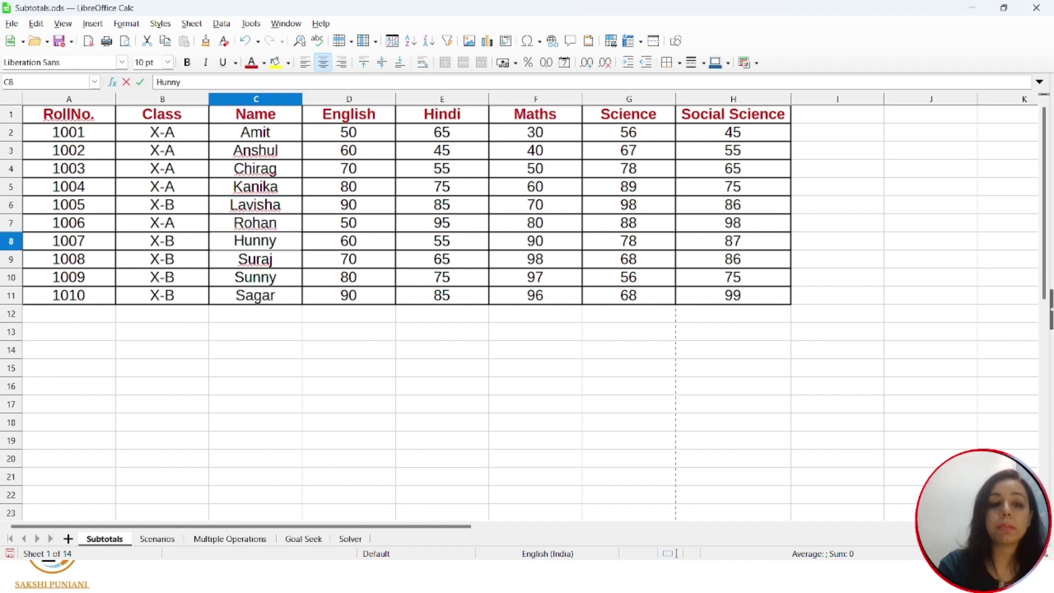
drag(276, 242, 207, 245)
text(Lavusha)
key(BackSpace)
key(BackSpace)
key(BackSpace)
key(BackSpace)
text(isha)
key(Return)
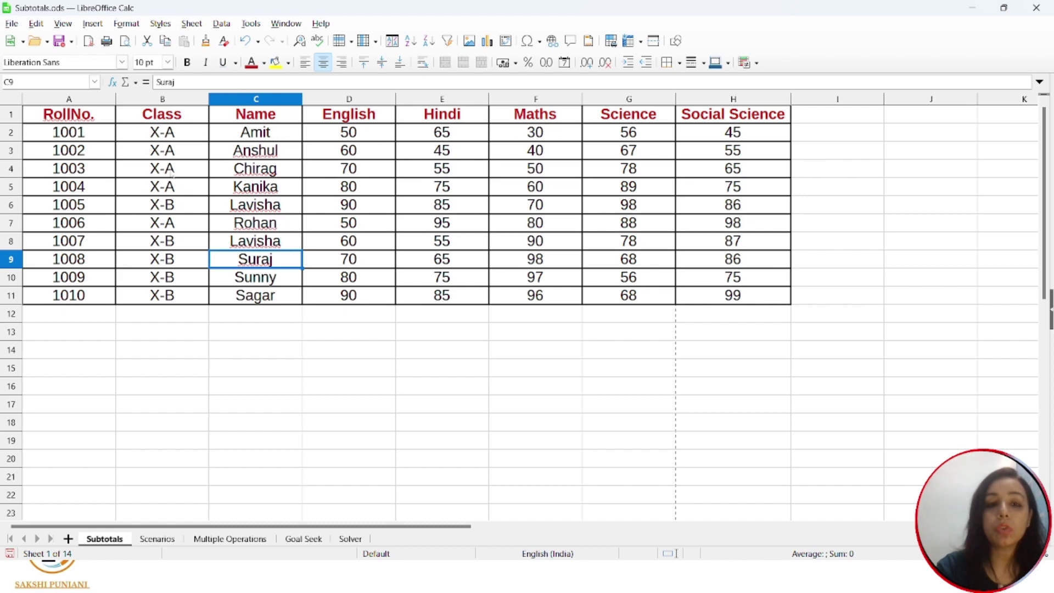
Step: Start Subtotals for the marks table, grouping first by Class with the Average function for English and Hindi
click(221, 24)
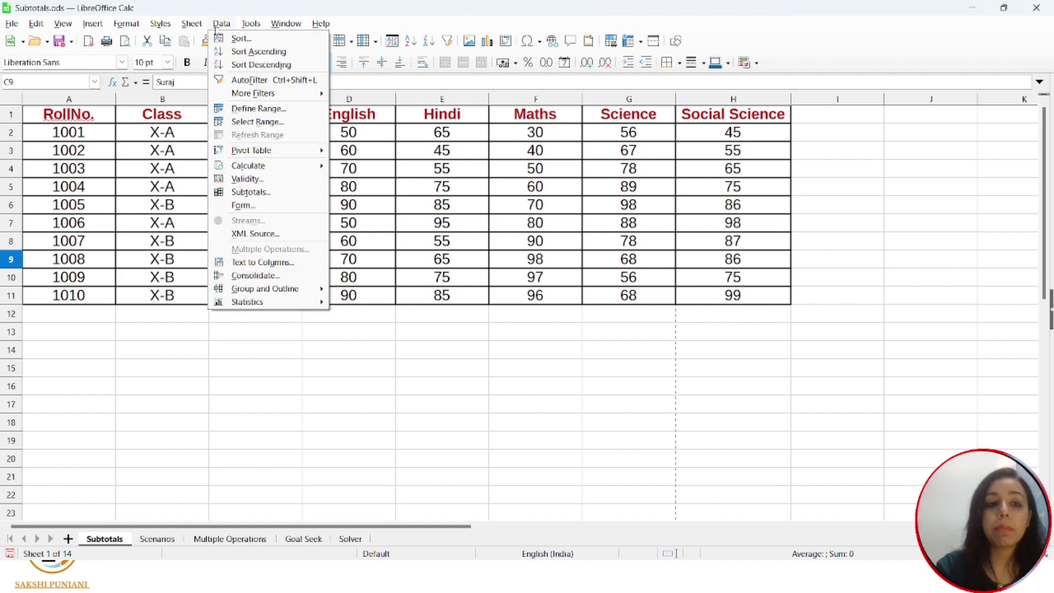
click(250, 191)
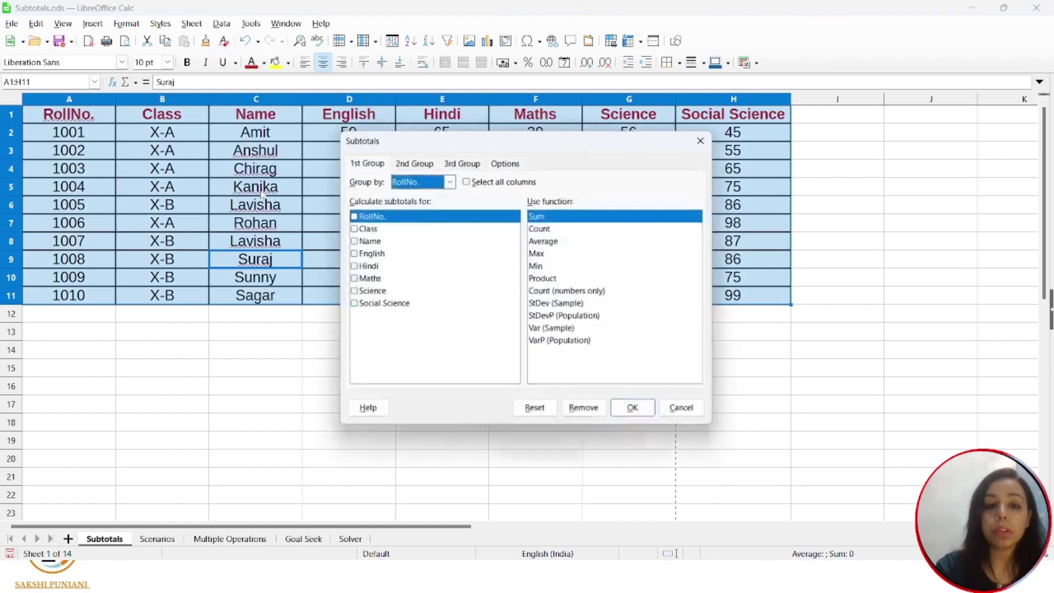
click(449, 180)
click(423, 217)
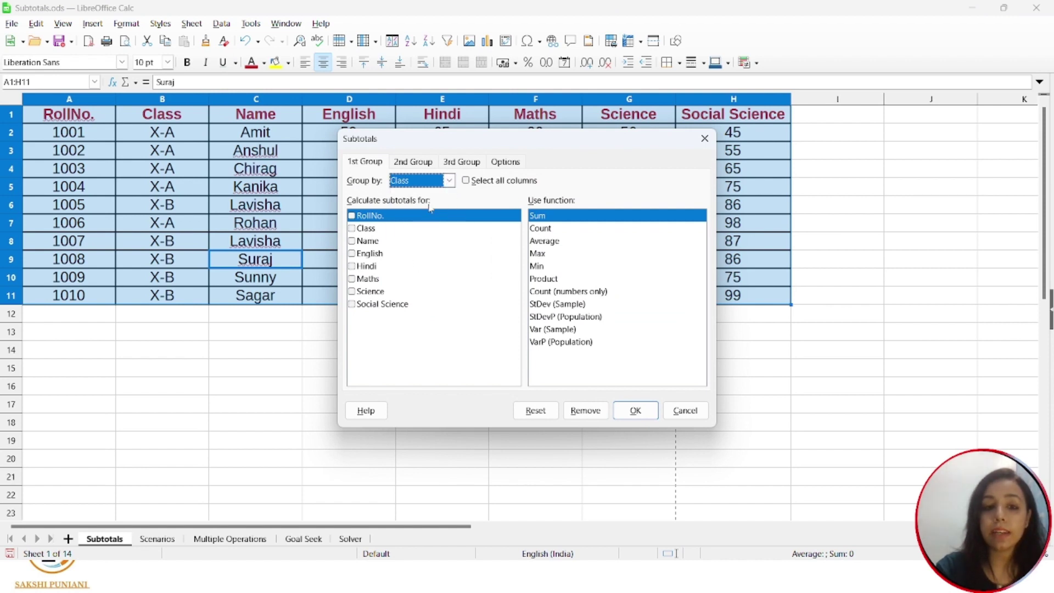
click(362, 254)
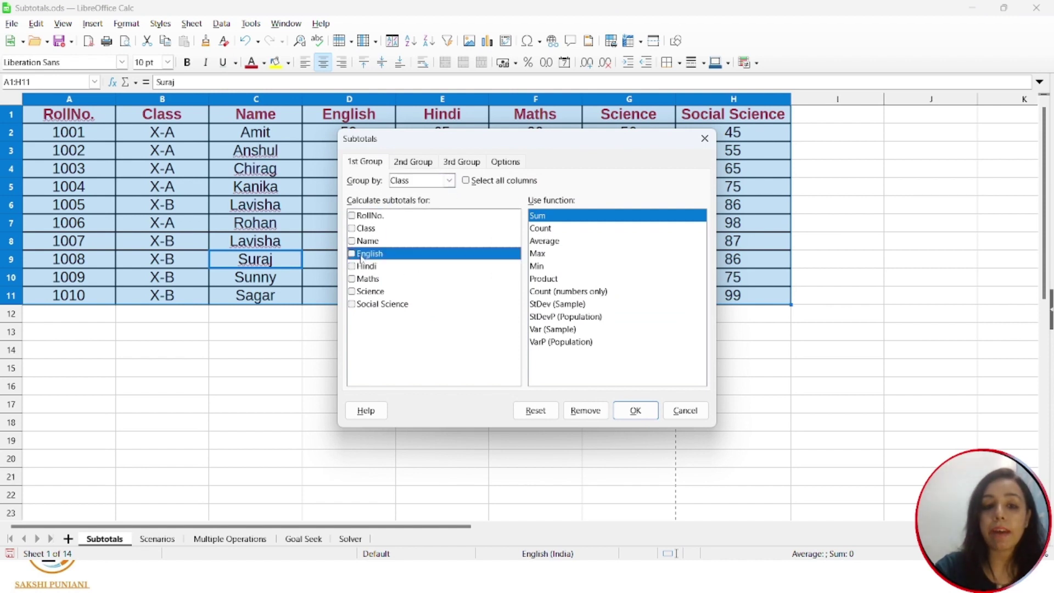
click(352, 253)
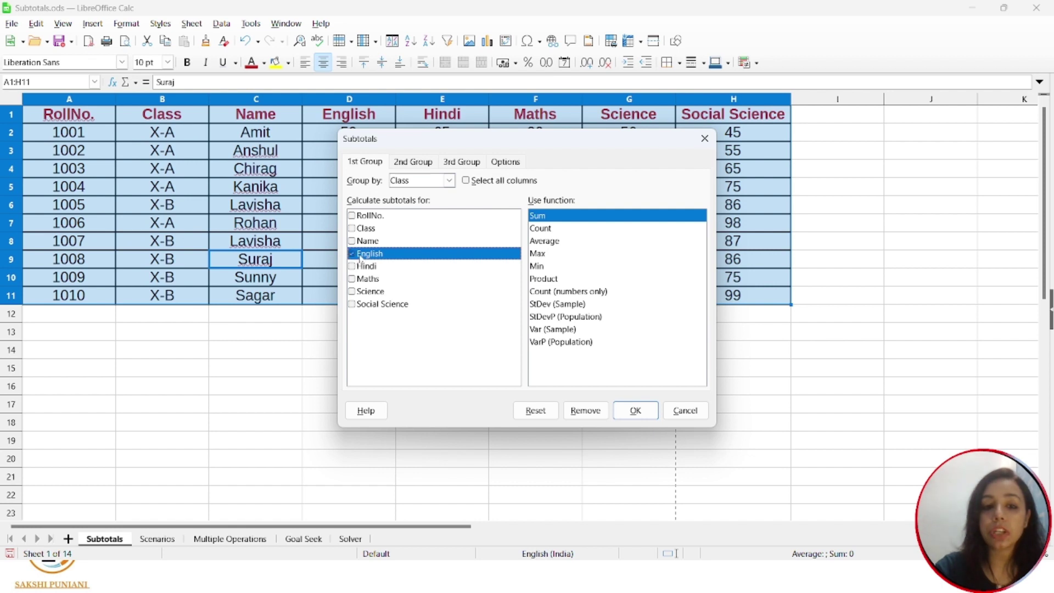
click(542, 246)
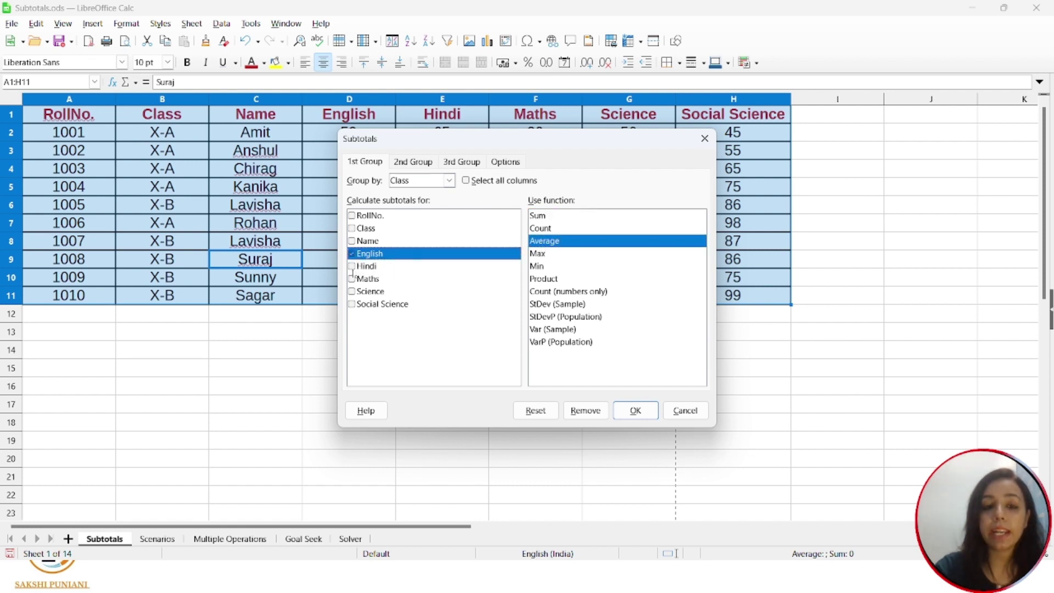
click(352, 267)
click(537, 247)
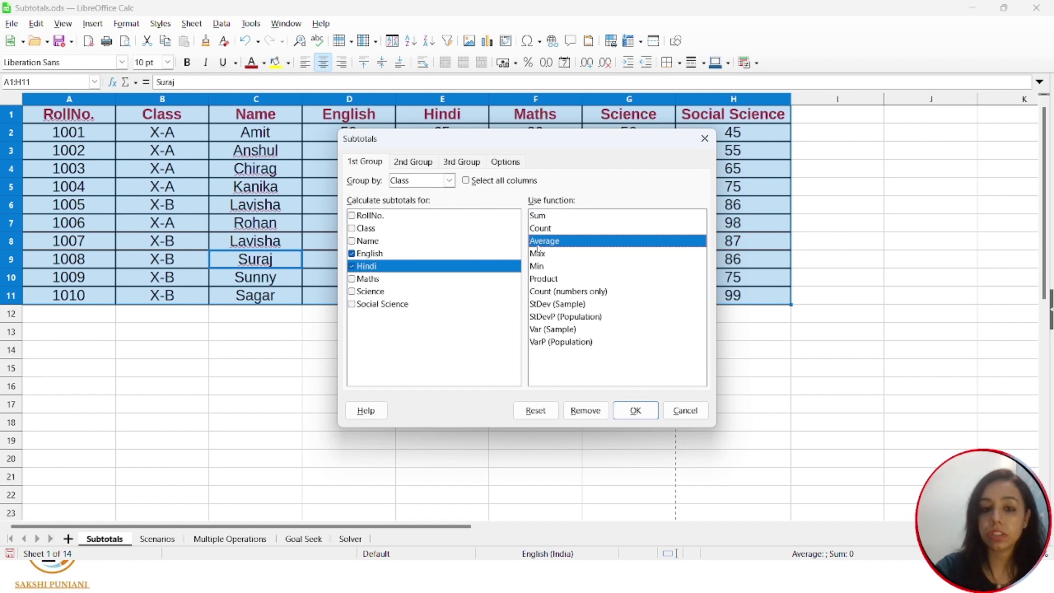
Step: Set the second group to Name with the Sum of Maths and create the two-level subtotals
click(410, 167)
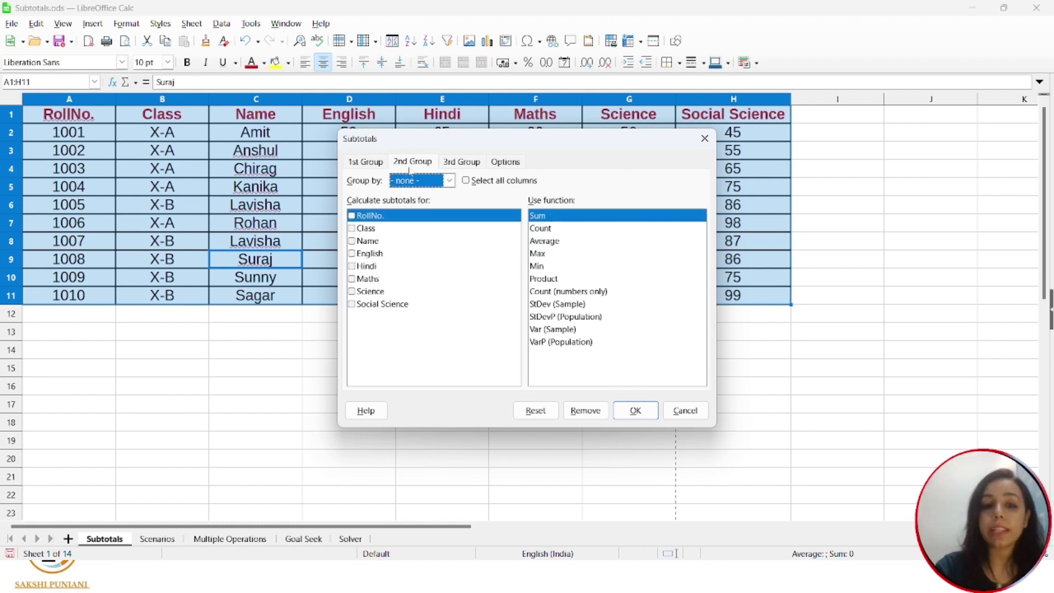
click(449, 181)
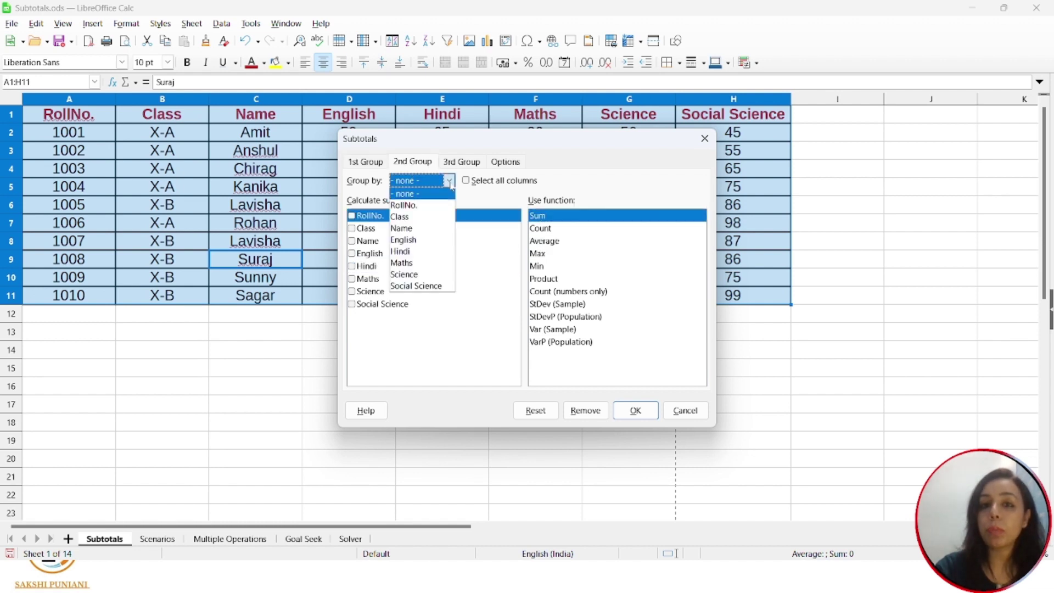
click(431, 228)
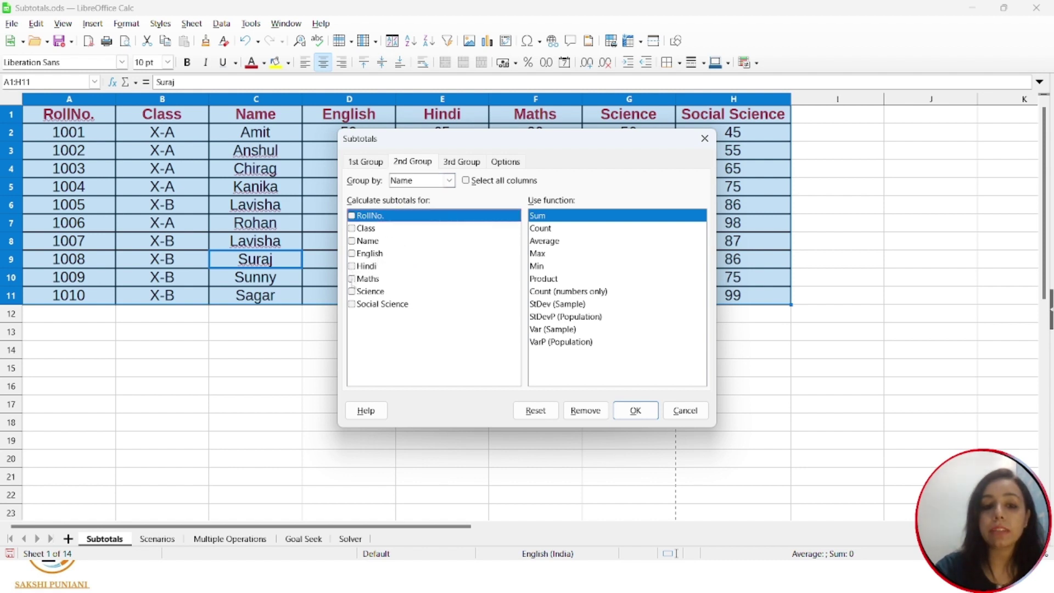
click(351, 279)
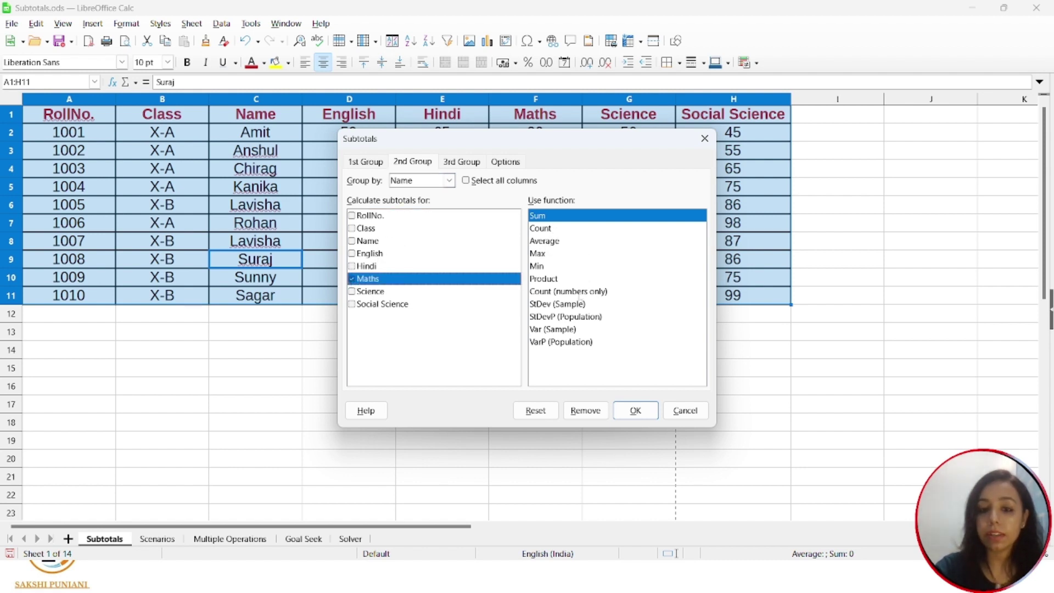
click(631, 410)
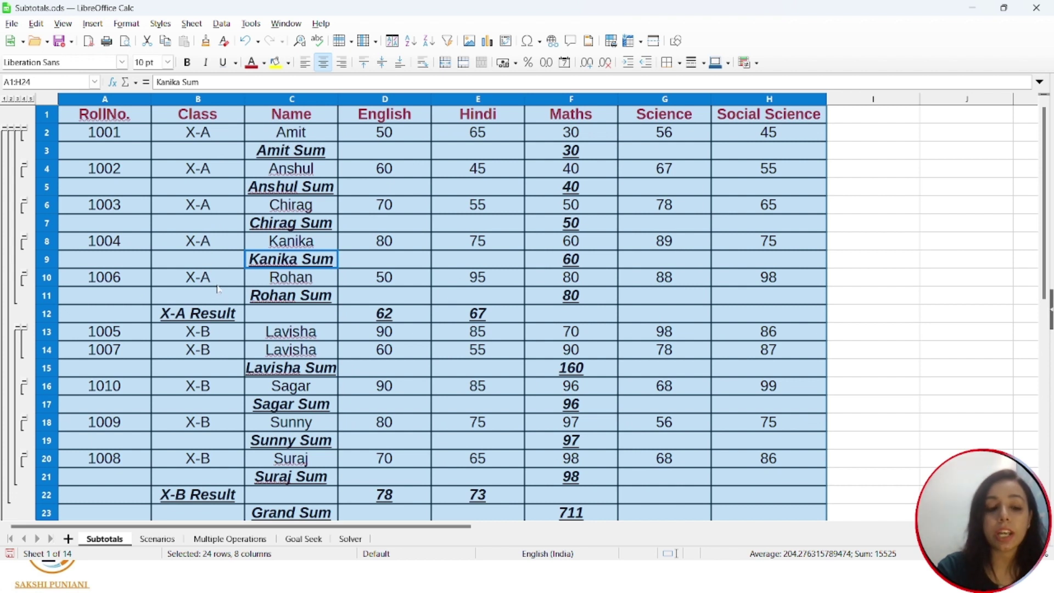
Step: Undo and redo the two-level subtotals, and review their rows down to the grand totals
key(ctrl+z)
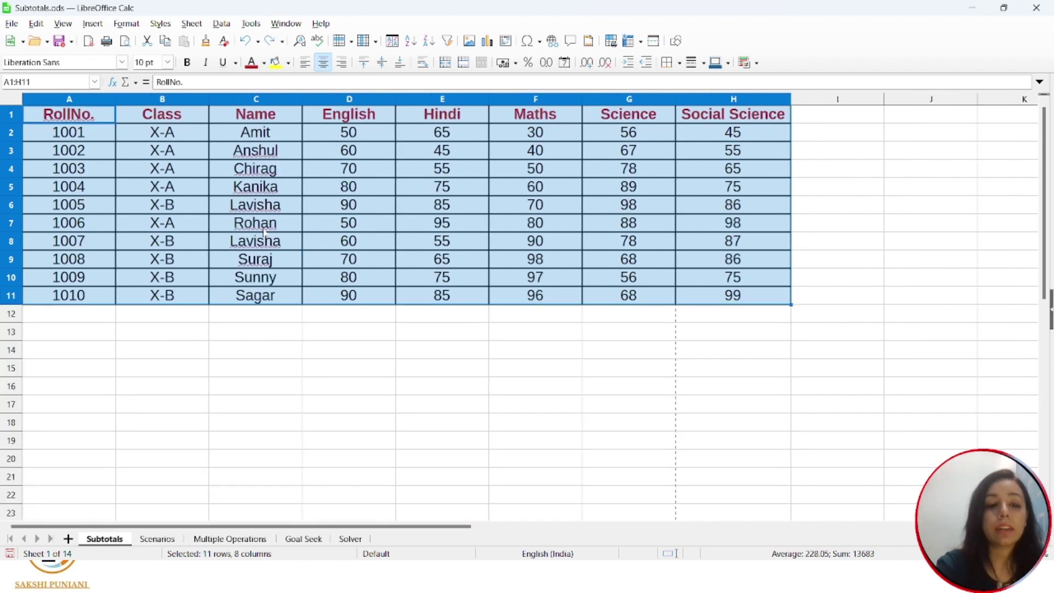
key(ctrl+y)
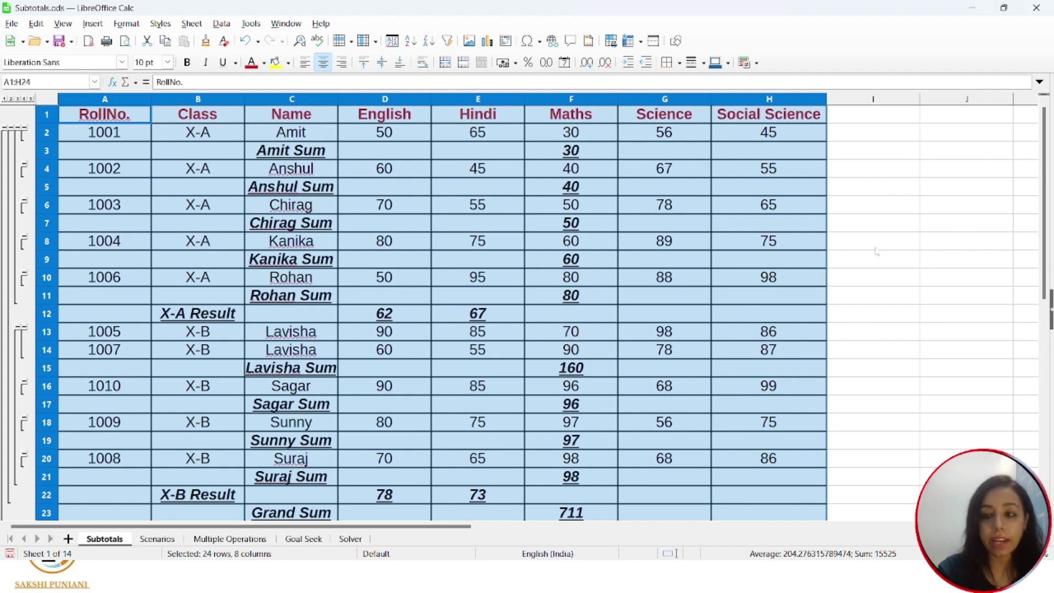
drag(1040, 156, 1047, 232)
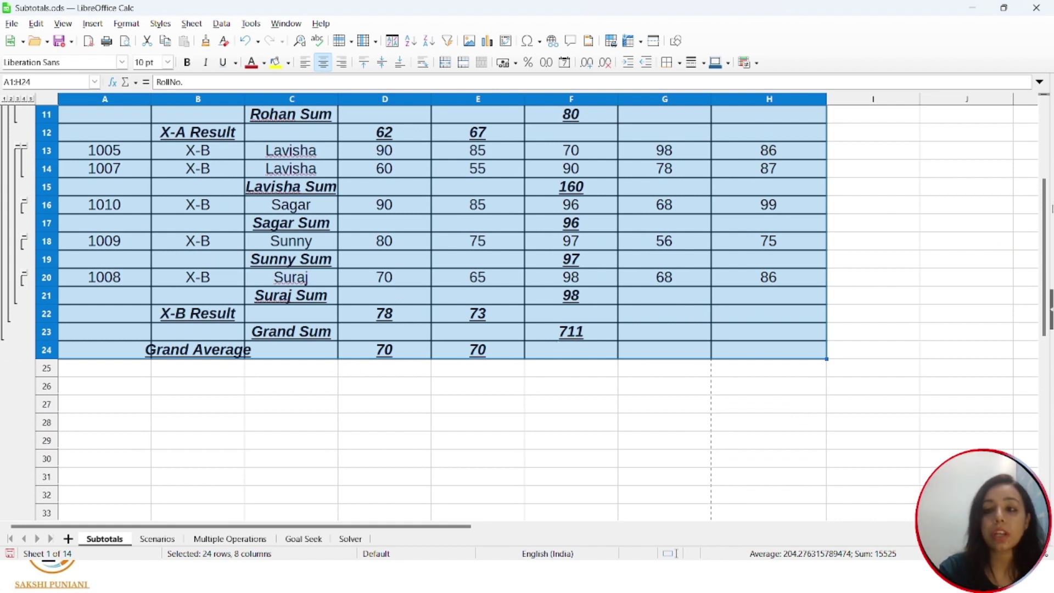
drag(1051, 211, 1046, 140)
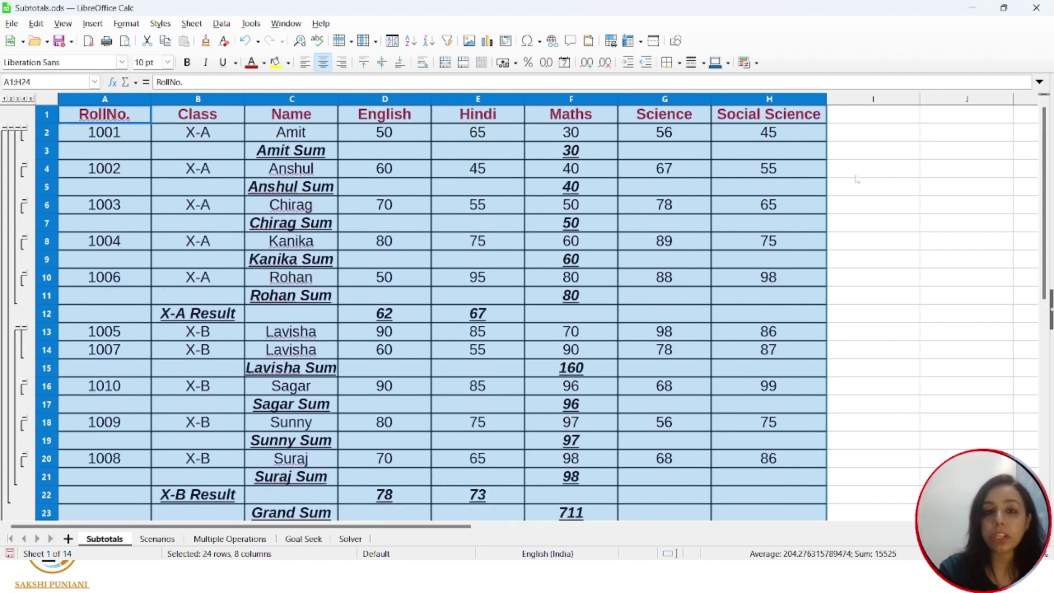
Step: Undo the restored two-level subtotals and switch to the presentation slide listing the Subtotals steps
key(ctrl+z)
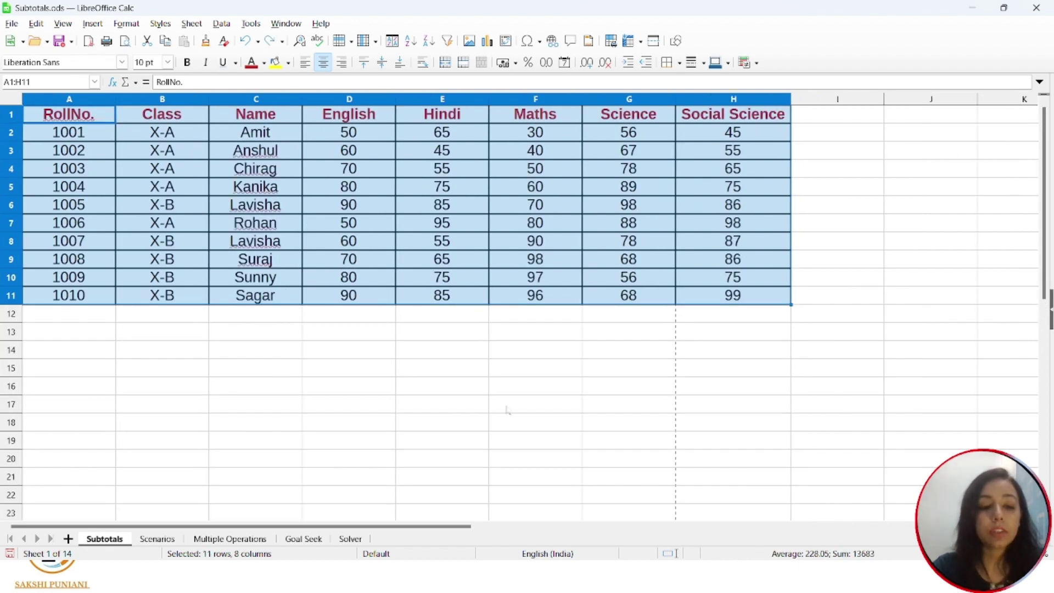
key(alt+Tab)
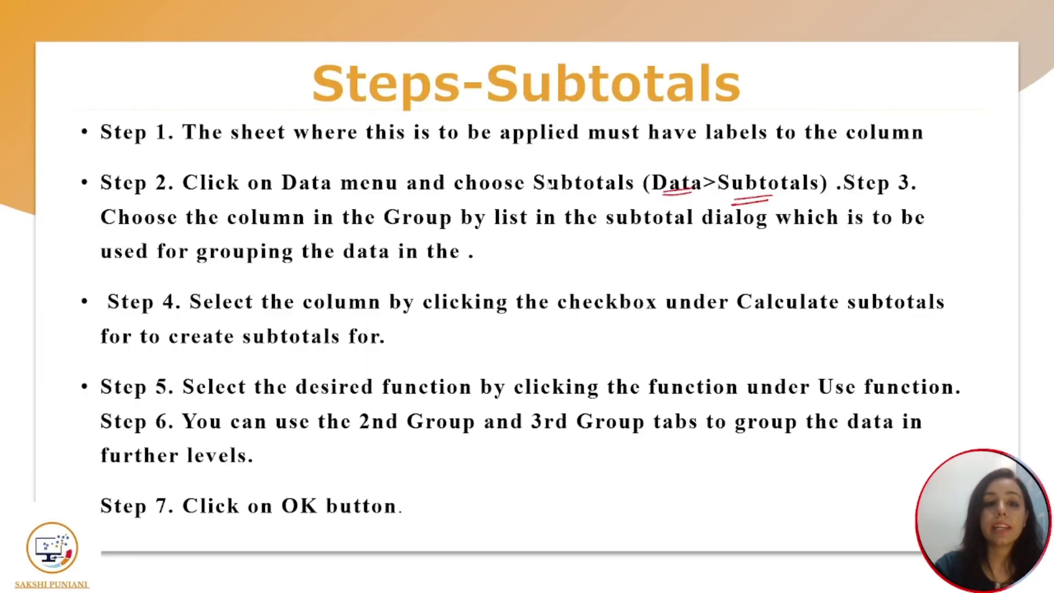
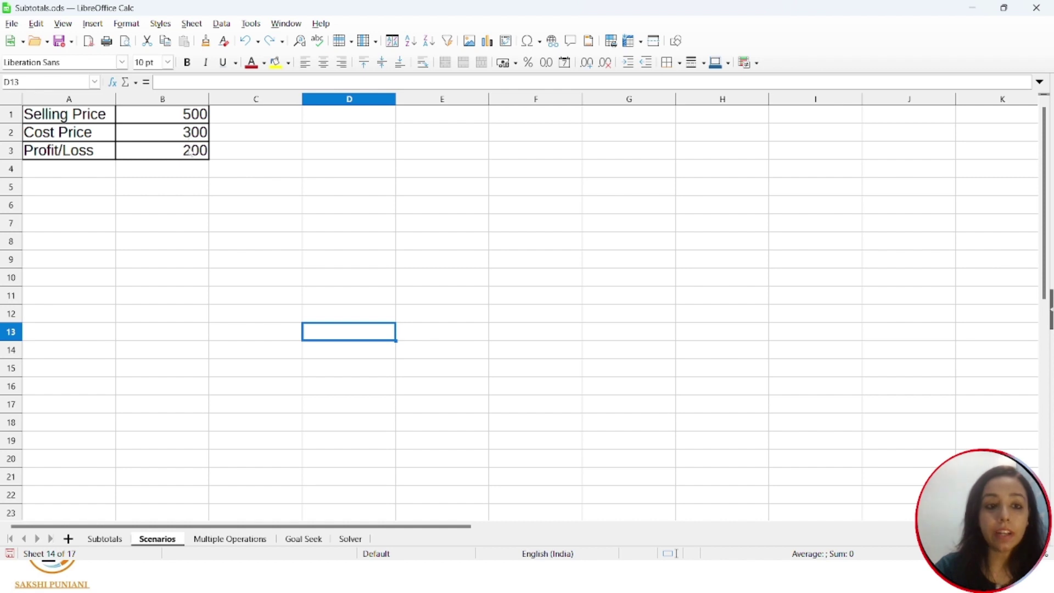
Step: Inspect the formula behind the Profit/Loss value in cell B3 and close it without changes
click(190, 154)
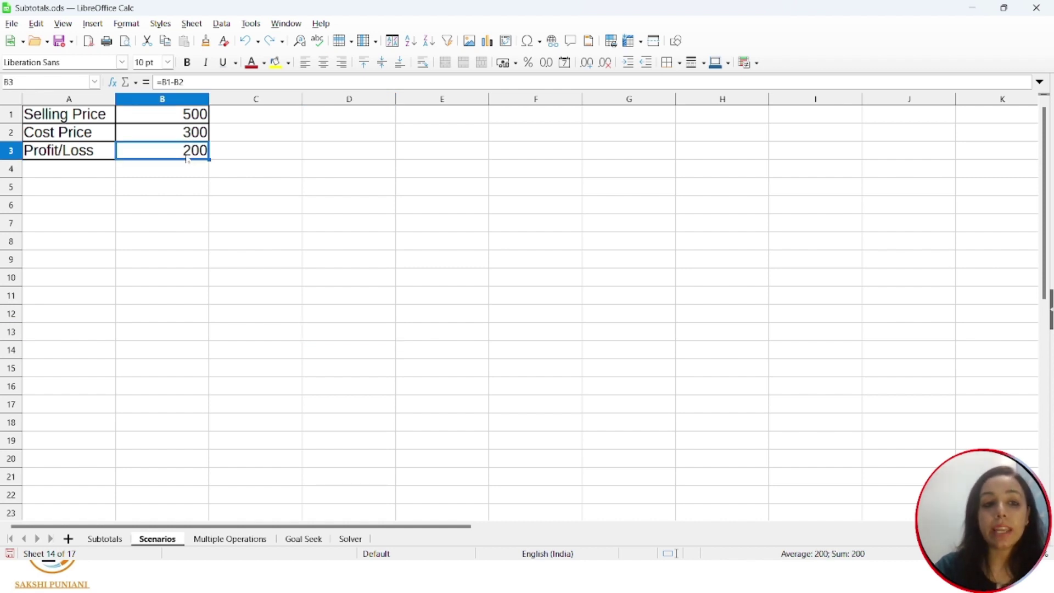
double_click(188, 159)
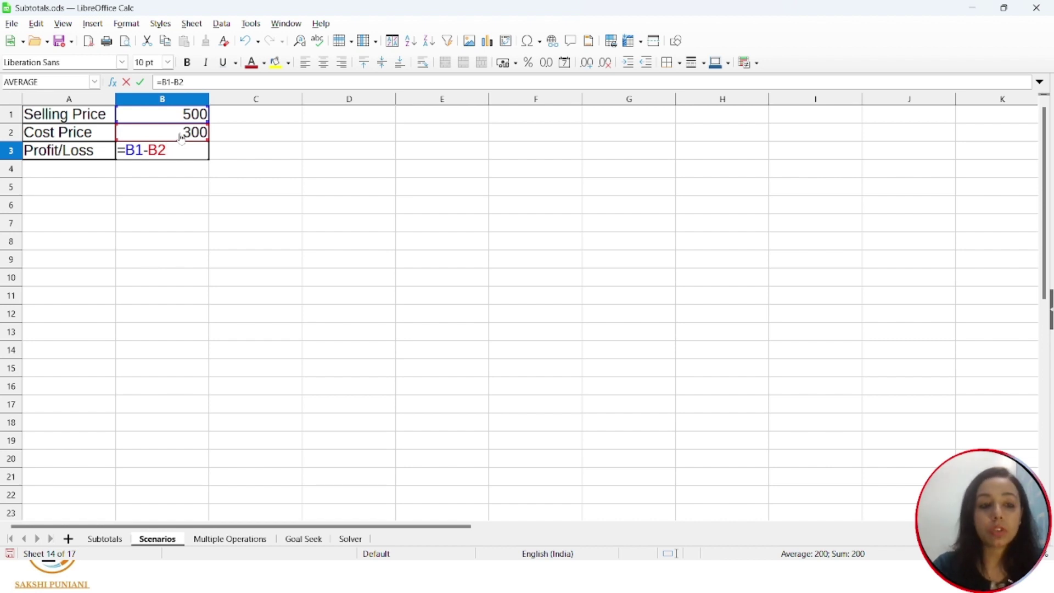
key(Return)
Step: Try a selling price of 100 in B1 to test the profit/loss formula, and undo the change
click(184, 120)
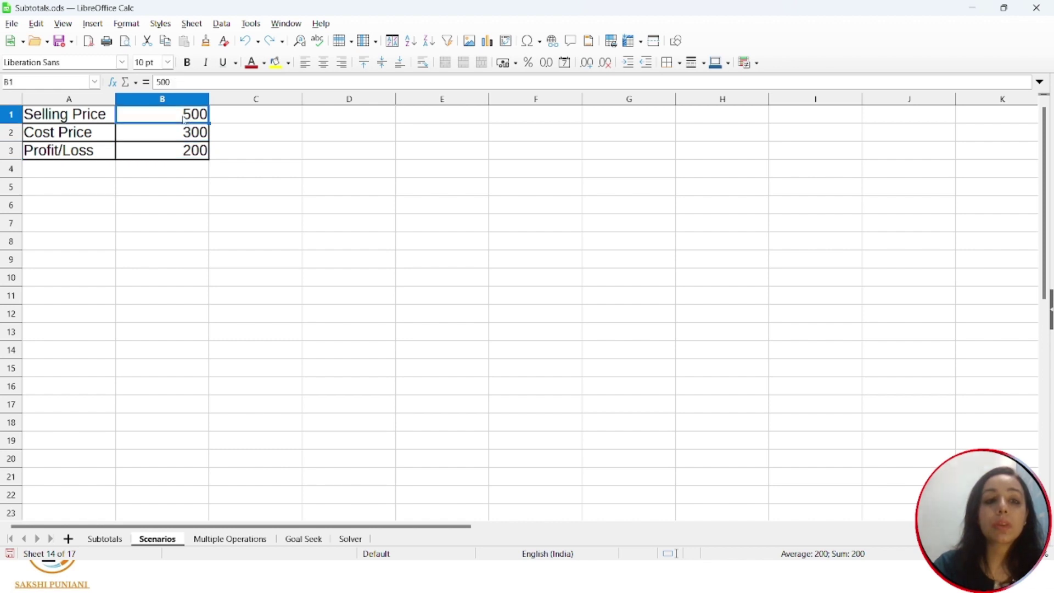
double_click(183, 120)
double_click(184, 120)
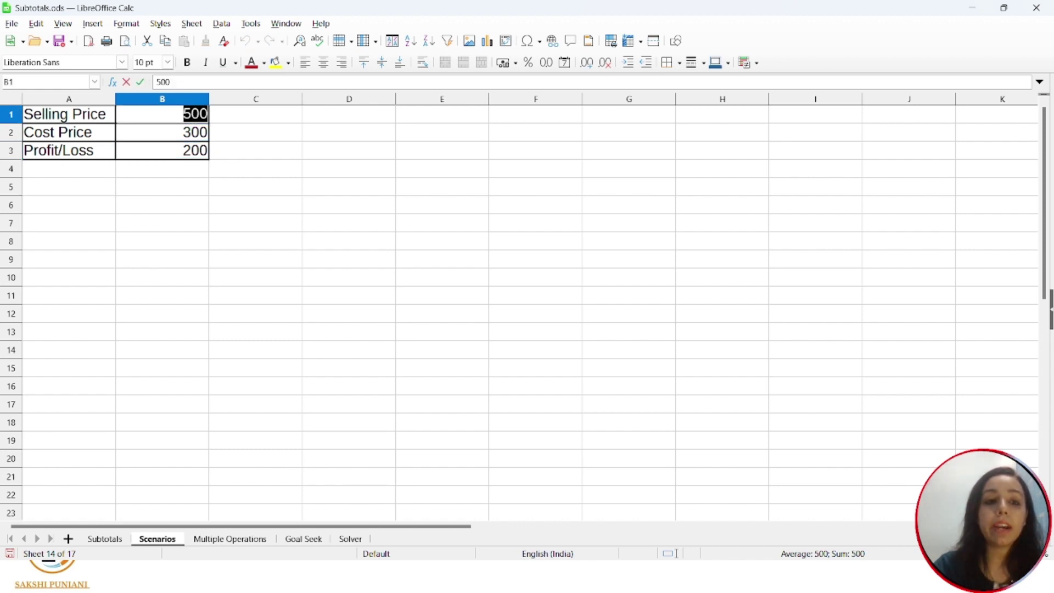
text(100)
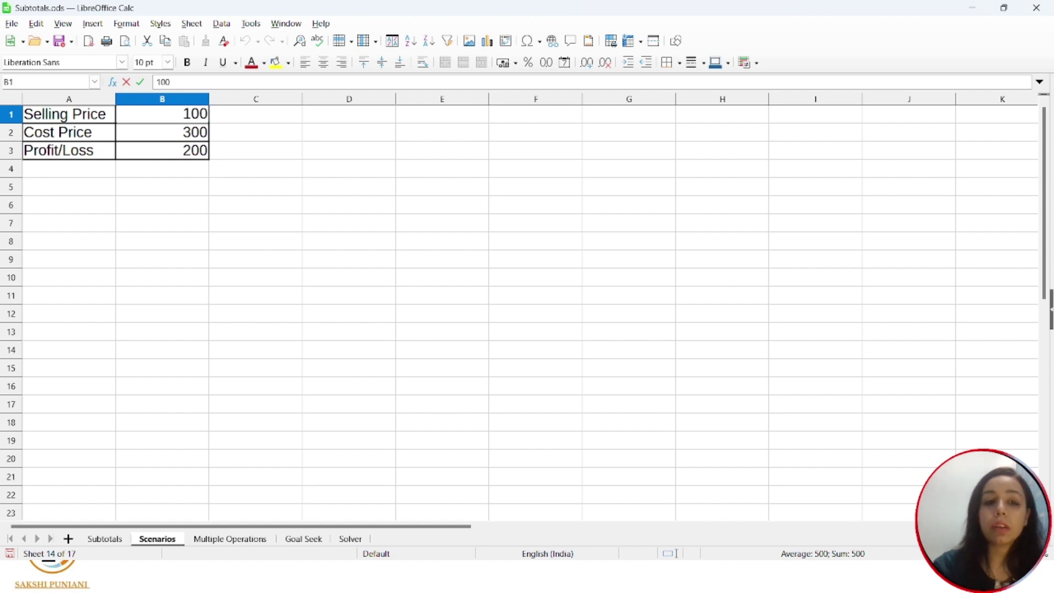
key(Return)
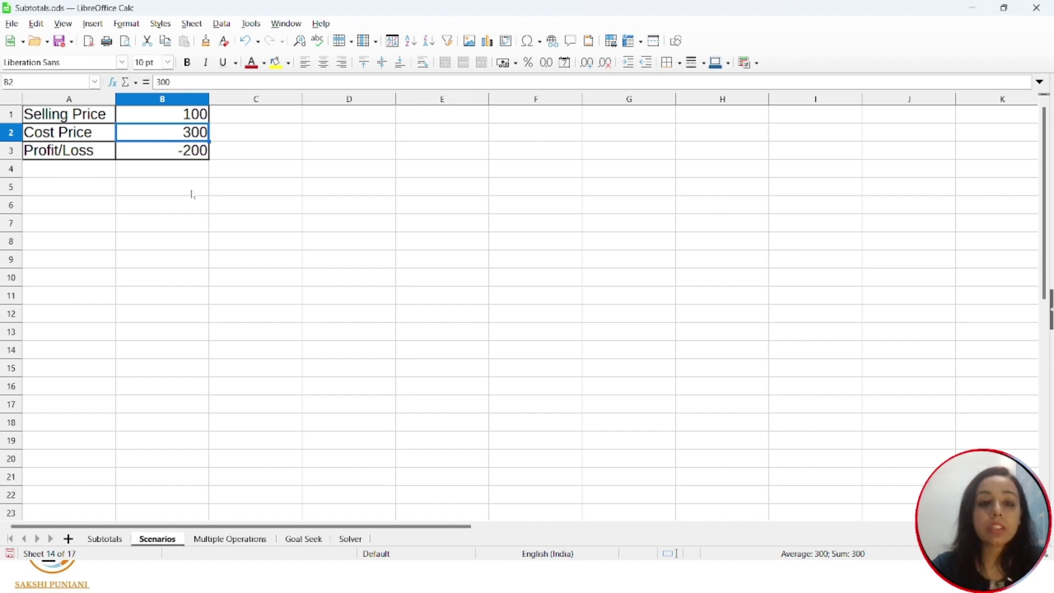
key(ctrl+z)
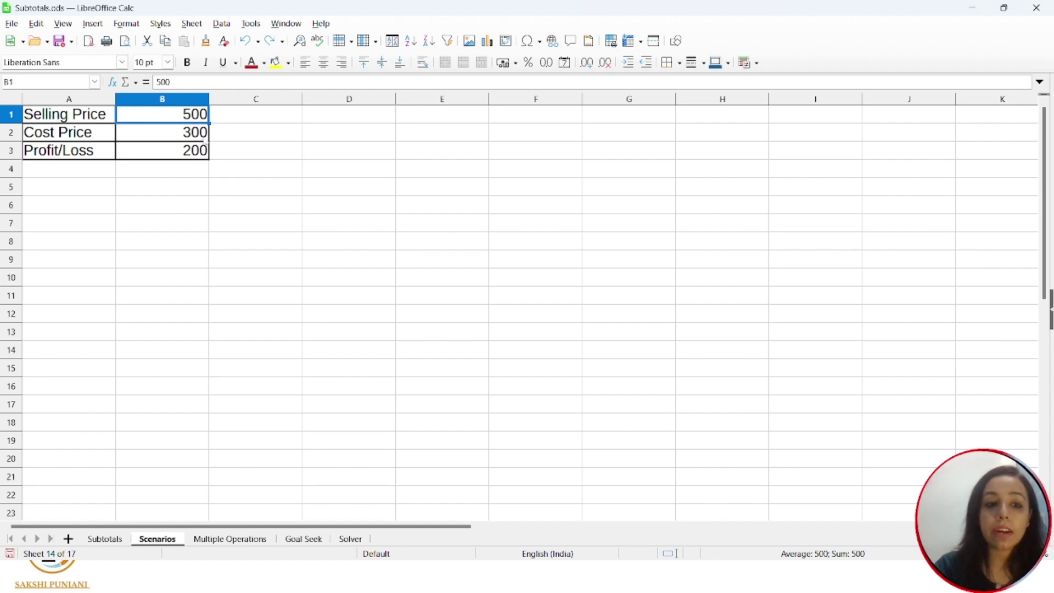
Step: Create a scenario named PL9 from A1:B3 with a Magenta display border and Copy back turned off
drag(98, 116, 196, 158)
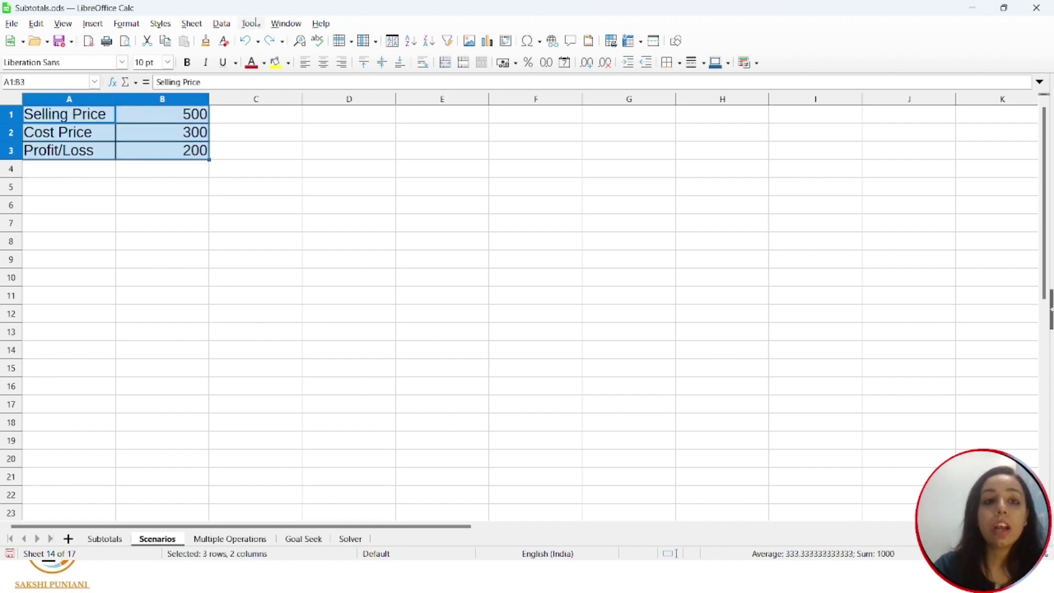
click(254, 23)
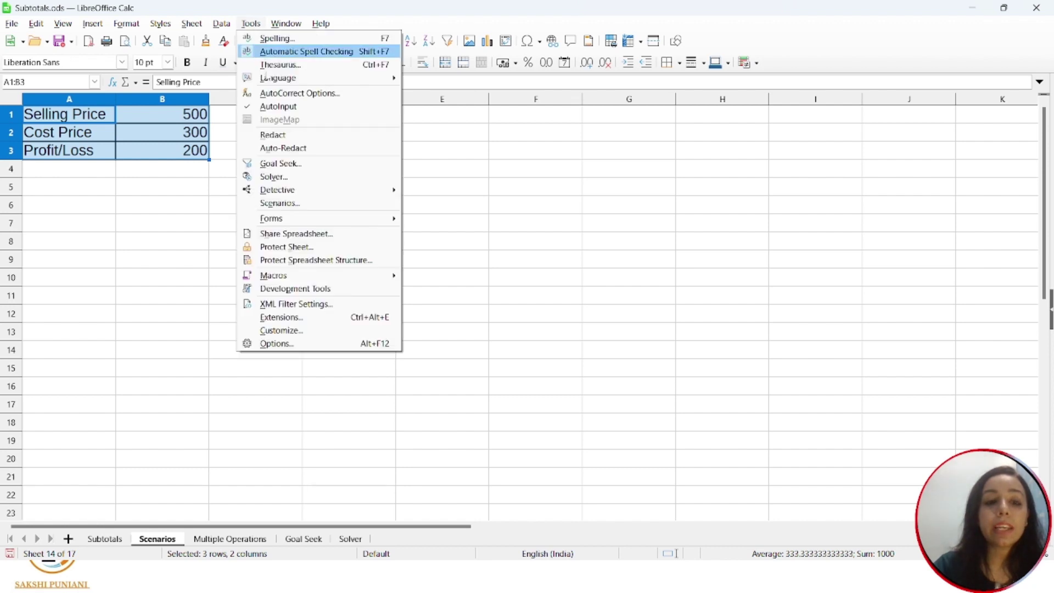
click(302, 204)
drag(480, 194, 399, 194)
text(Pl)
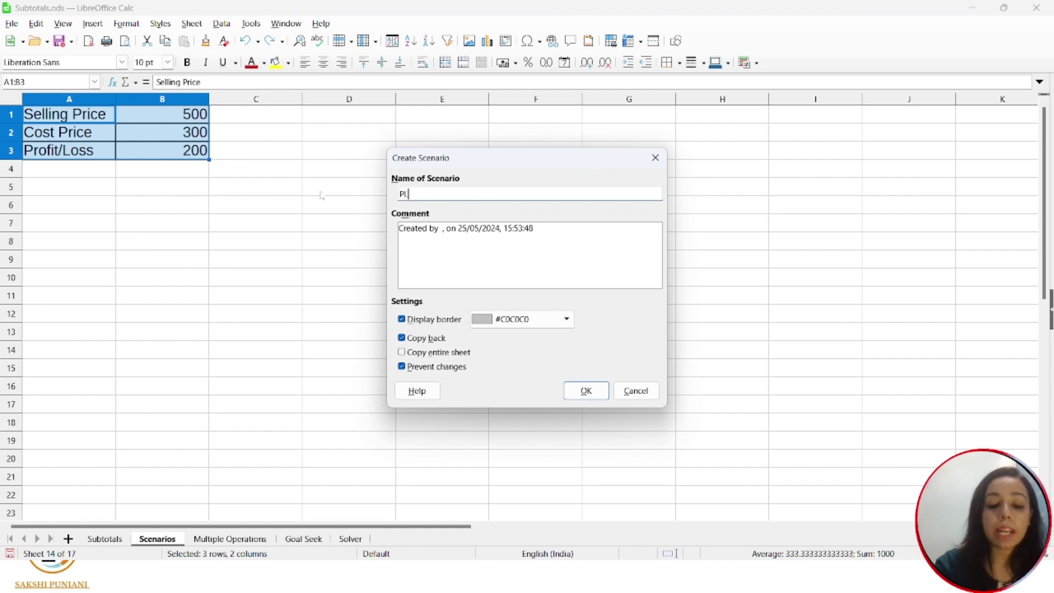
text(a)
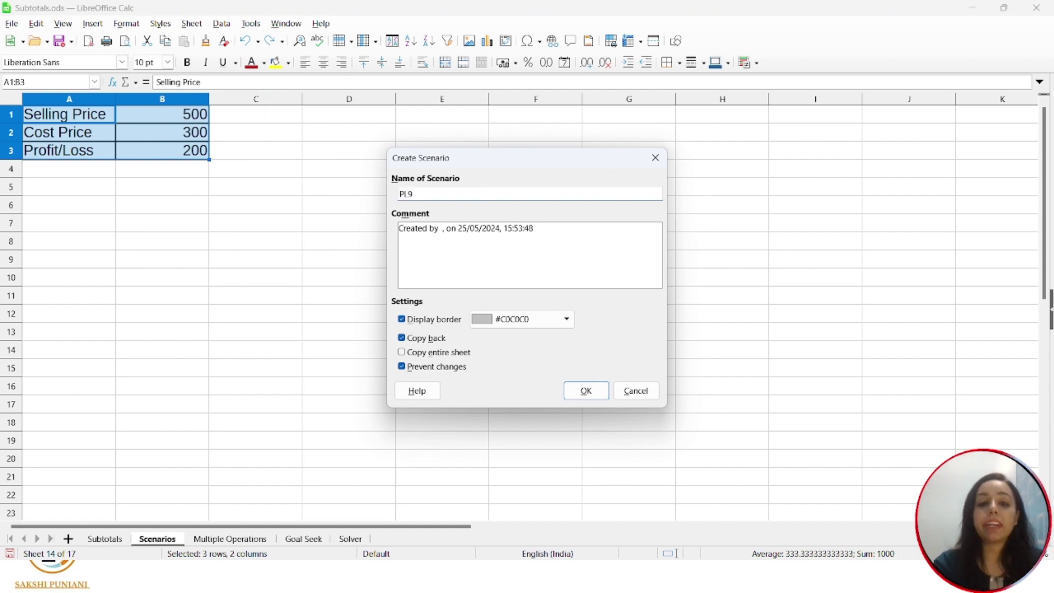
click(563, 322)
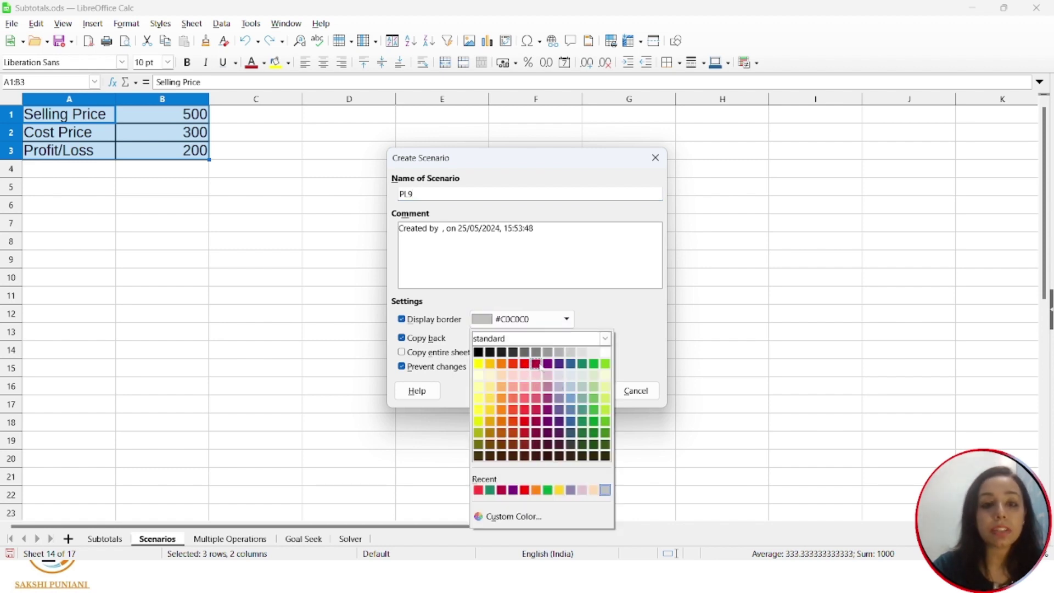
click(536, 364)
click(402, 340)
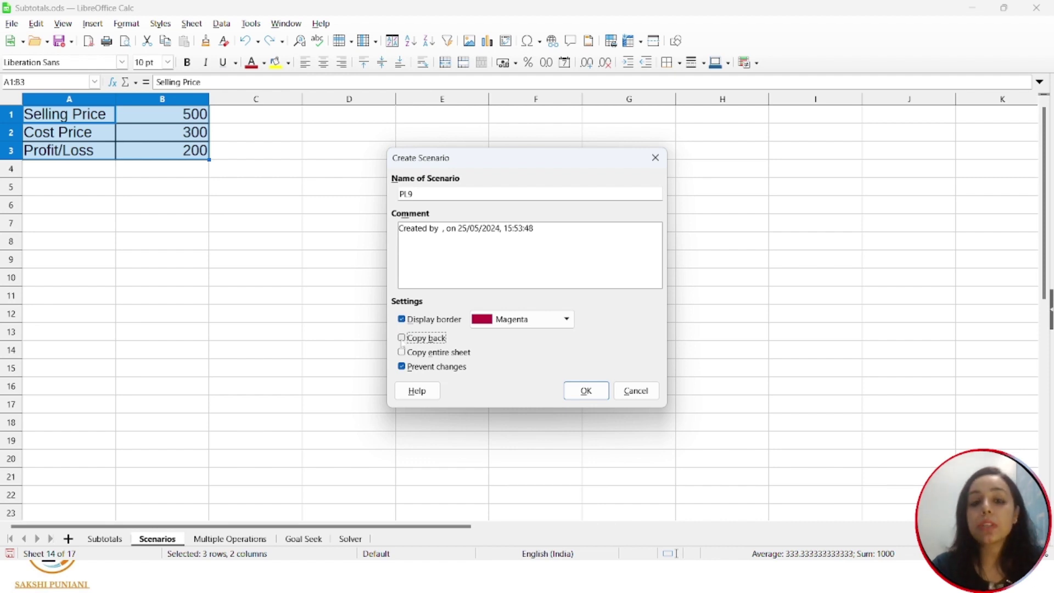
click(577, 392)
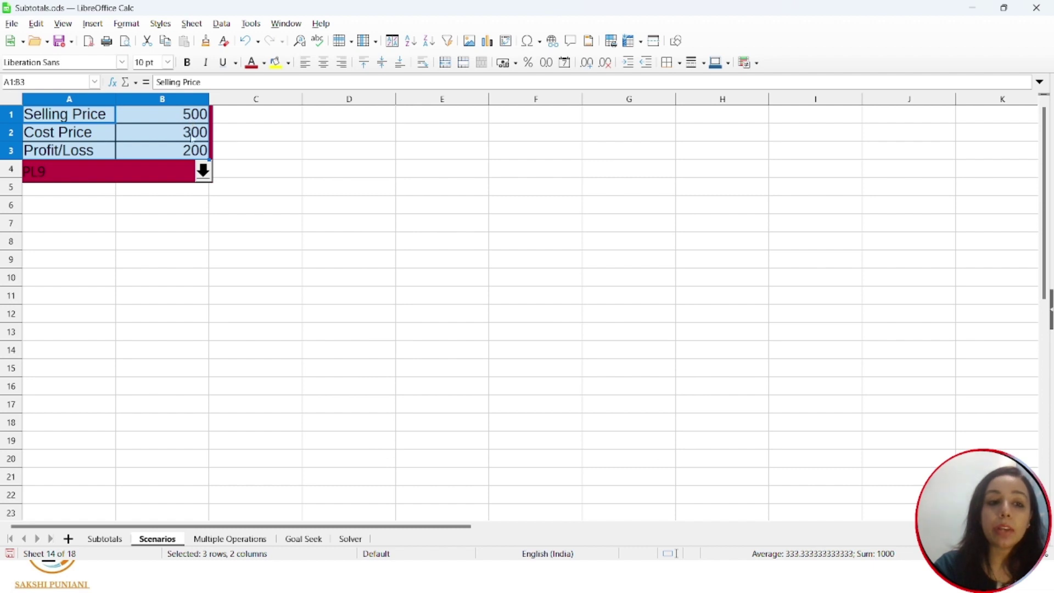
Step: Check the list of scenarios under the table and set the selling price in B1 to 600
click(202, 172)
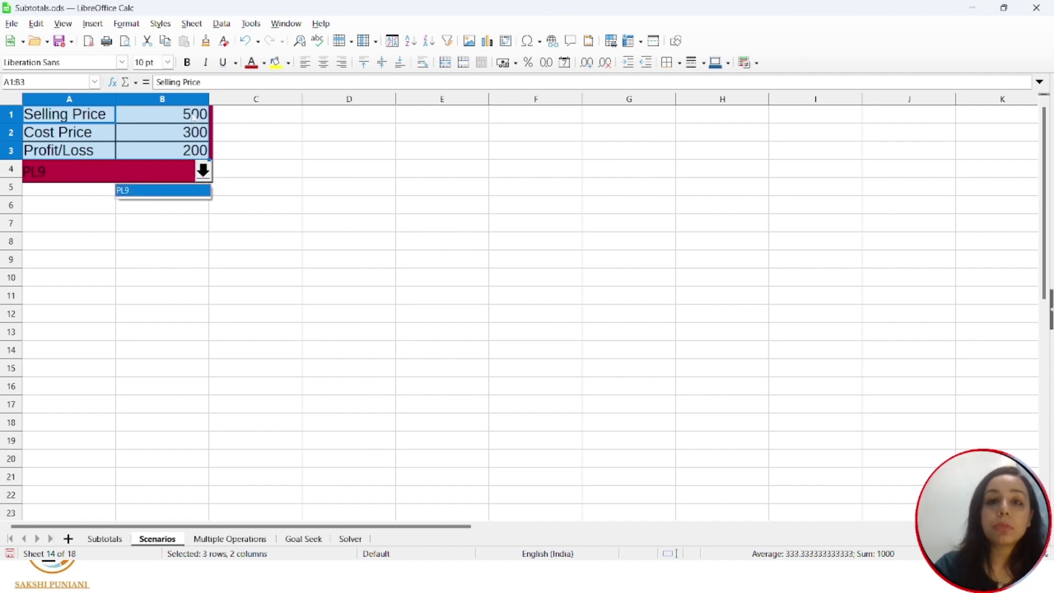
click(193, 116)
double_click(193, 115)
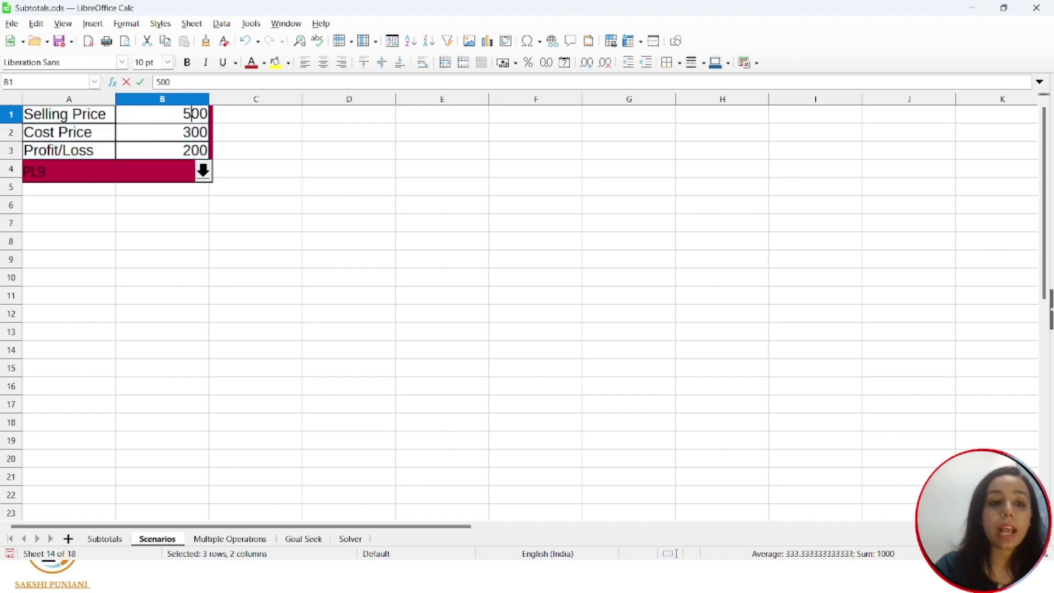
key(BackSpace)
text(6)
key(Return)
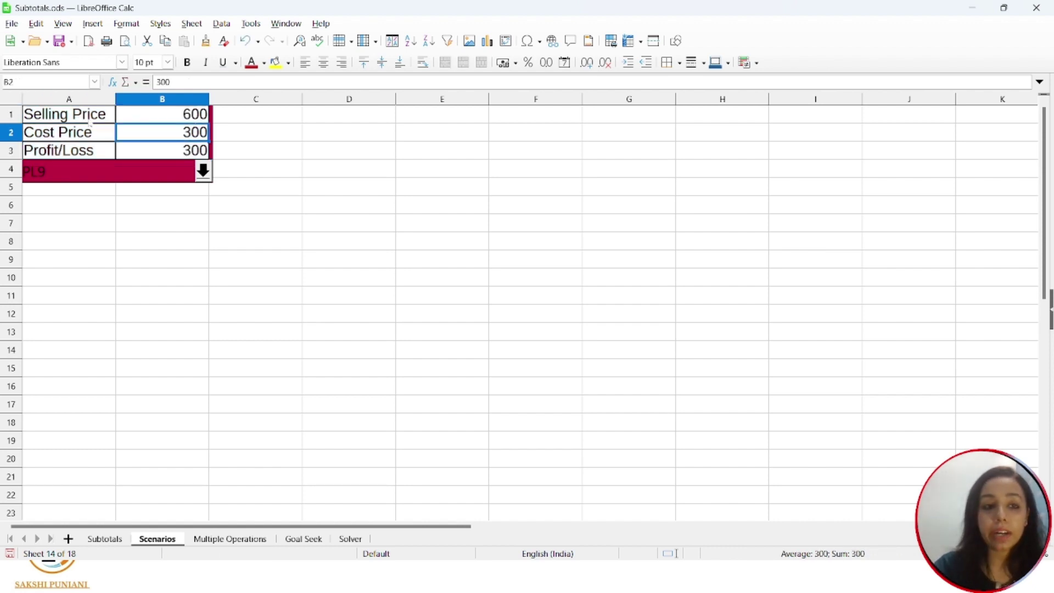
Step: Create a second scenario named PL10 from A1:B3 with a Light Teal 1 display border and Copy back turned off
drag(81, 117, 174, 151)
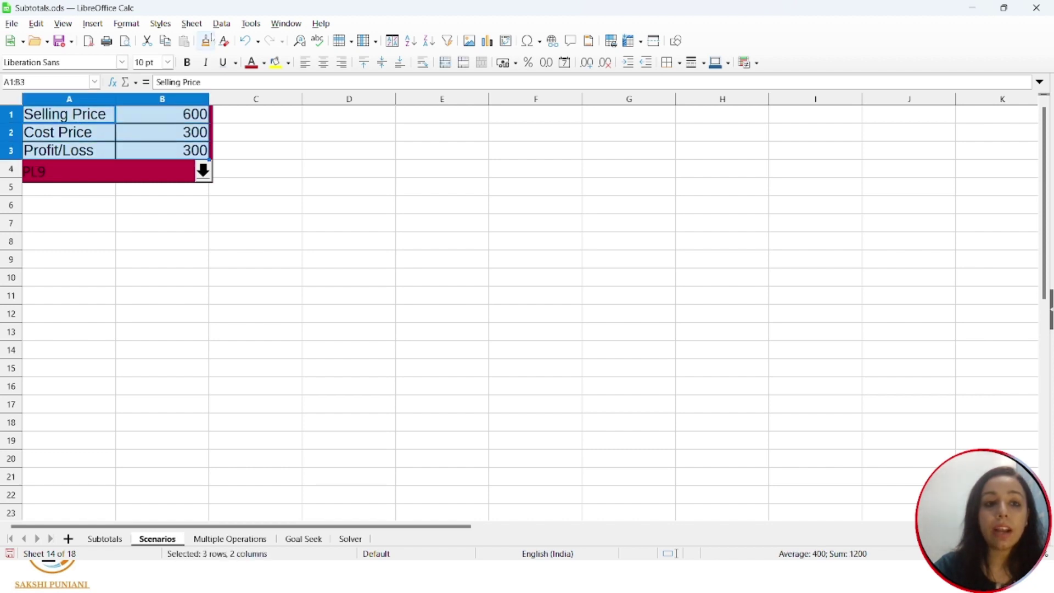
click(242, 26)
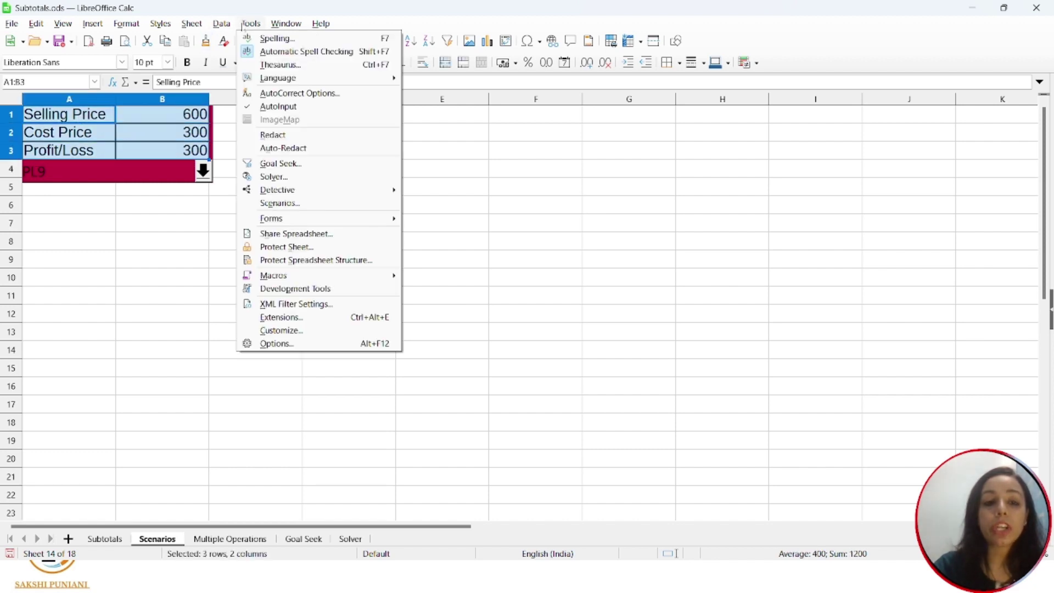
click(280, 203)
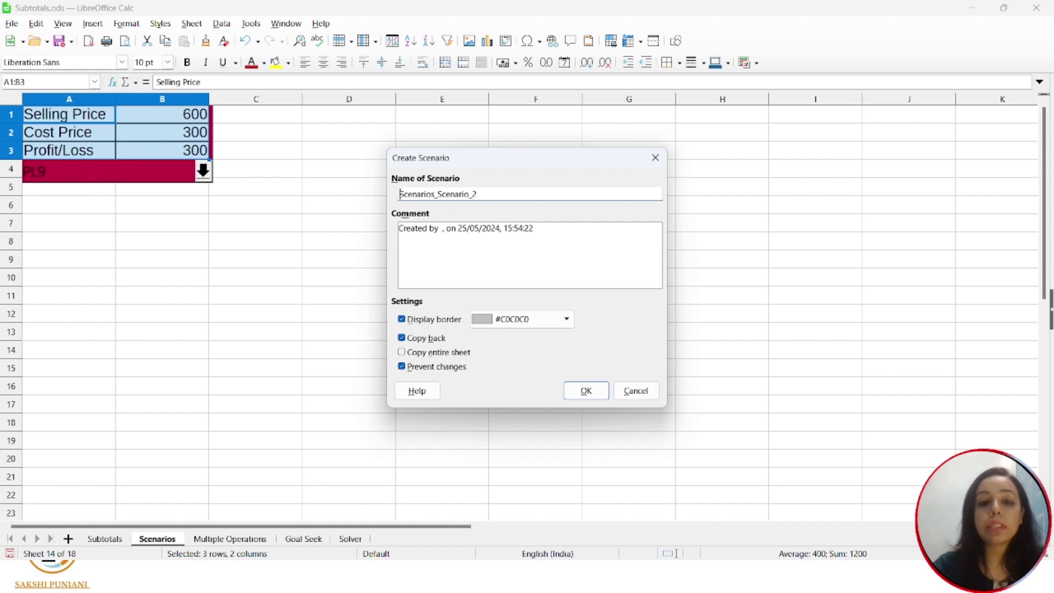
text(PL)
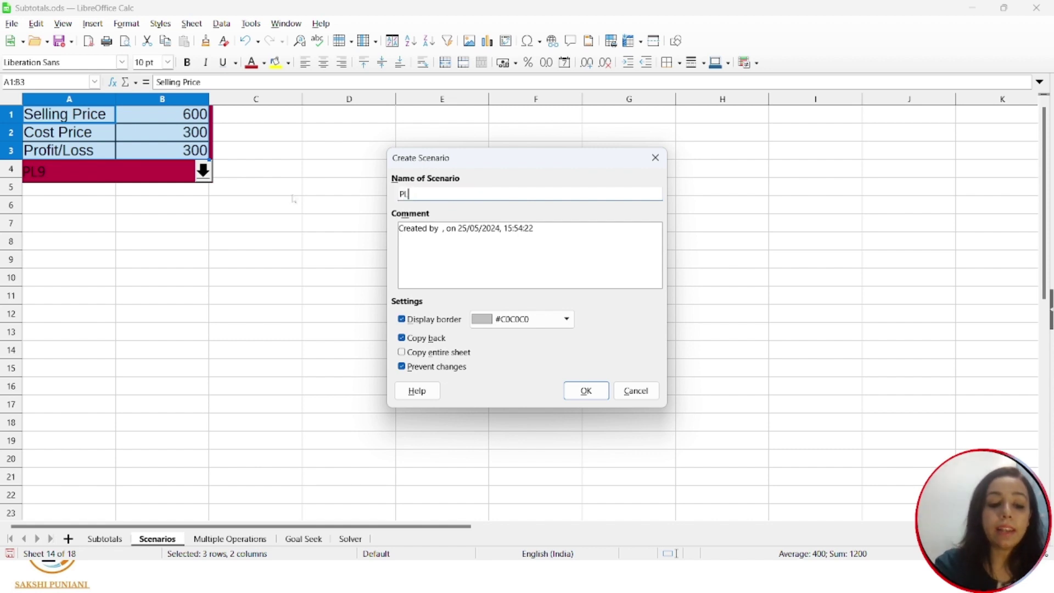
text( 10)
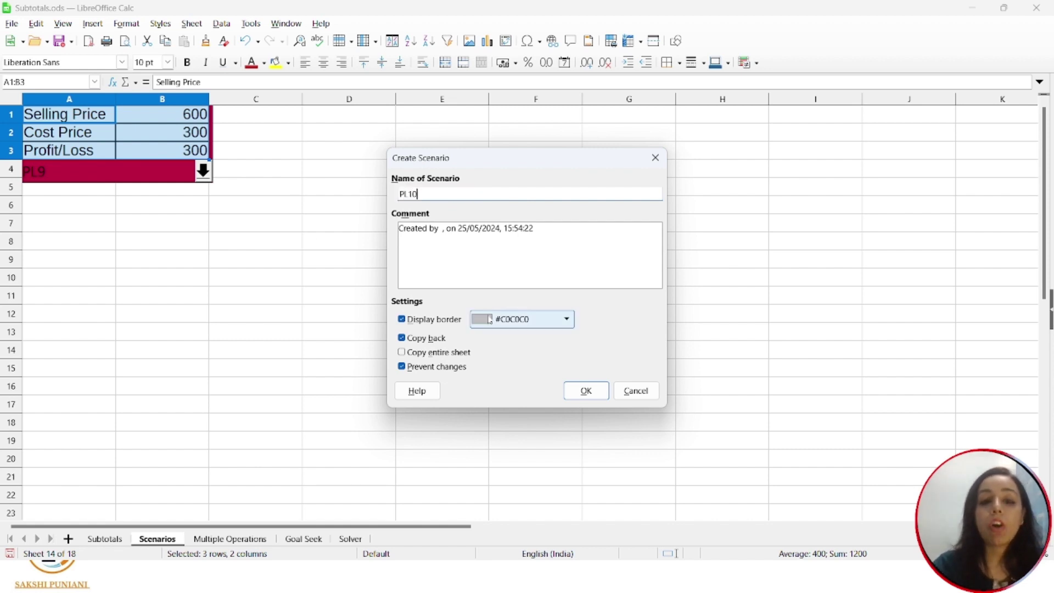
click(550, 328)
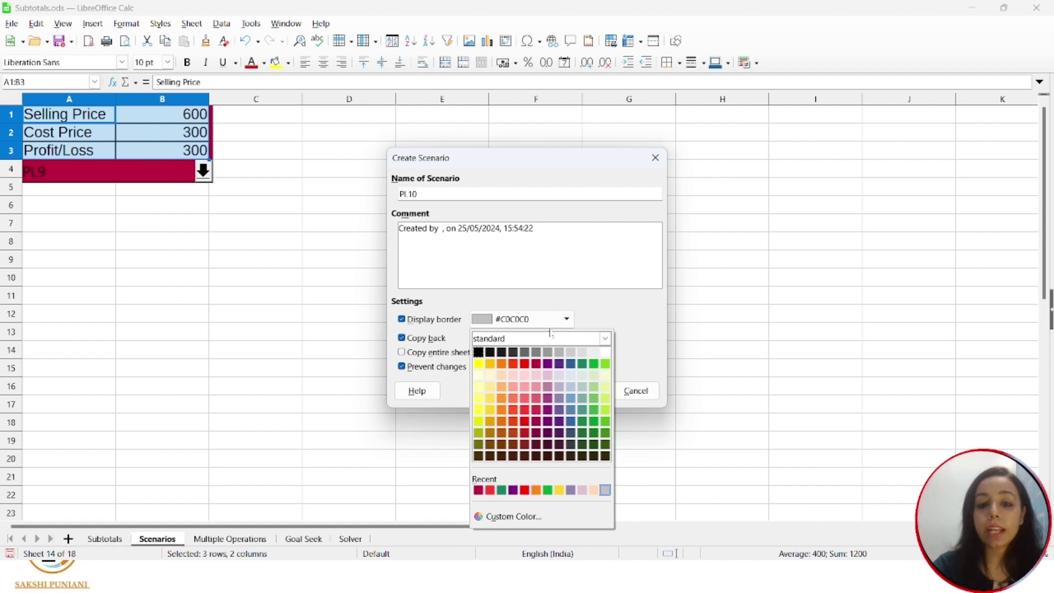
click(585, 413)
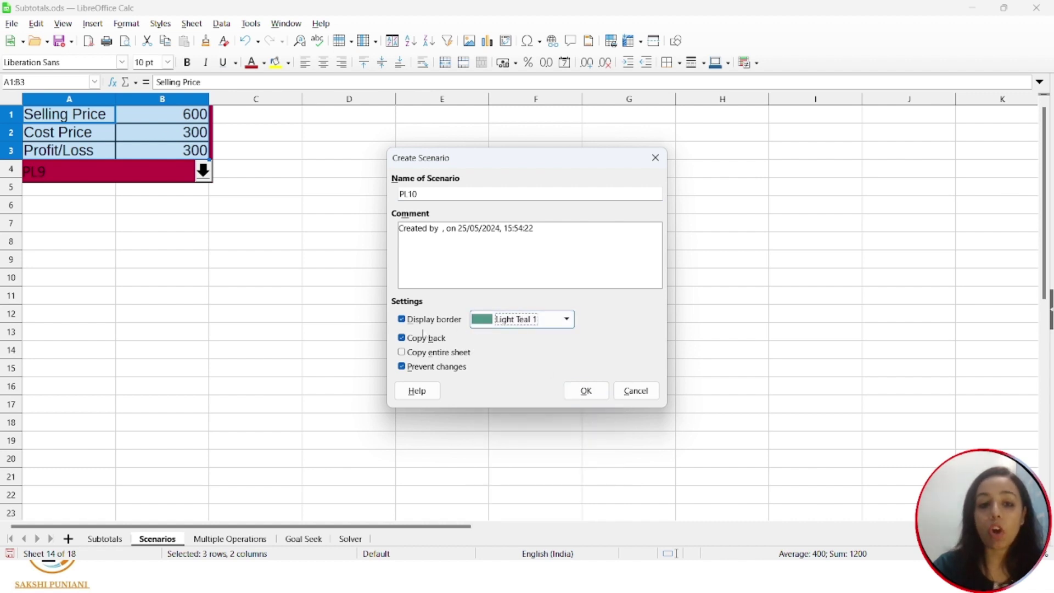
click(402, 339)
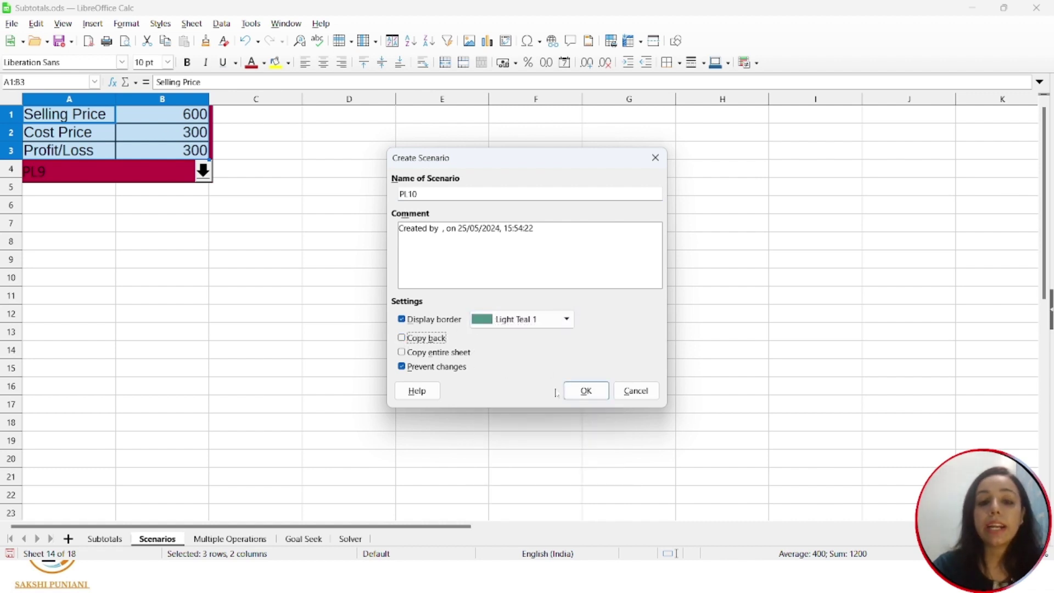
click(580, 394)
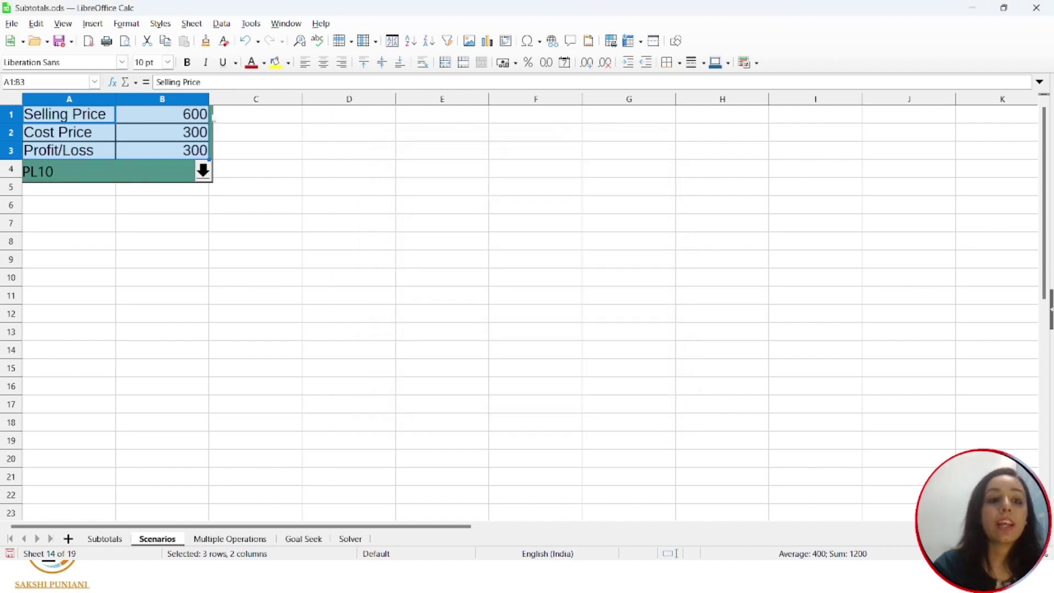
Step: Switch the table to scenario PL9 and back to PL10 to compare their values
click(203, 171)
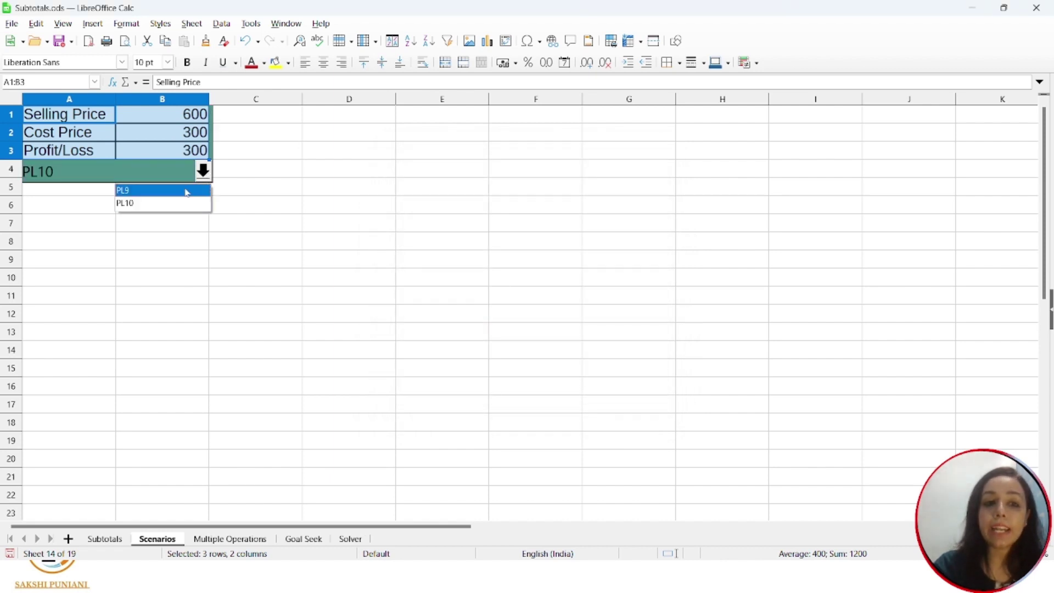
click(187, 191)
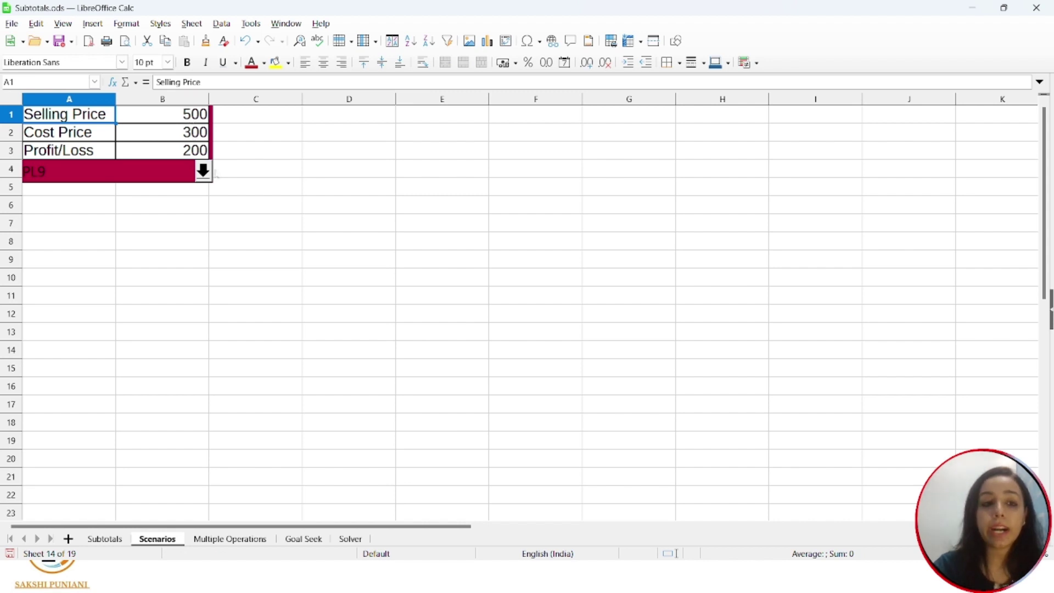
click(204, 172)
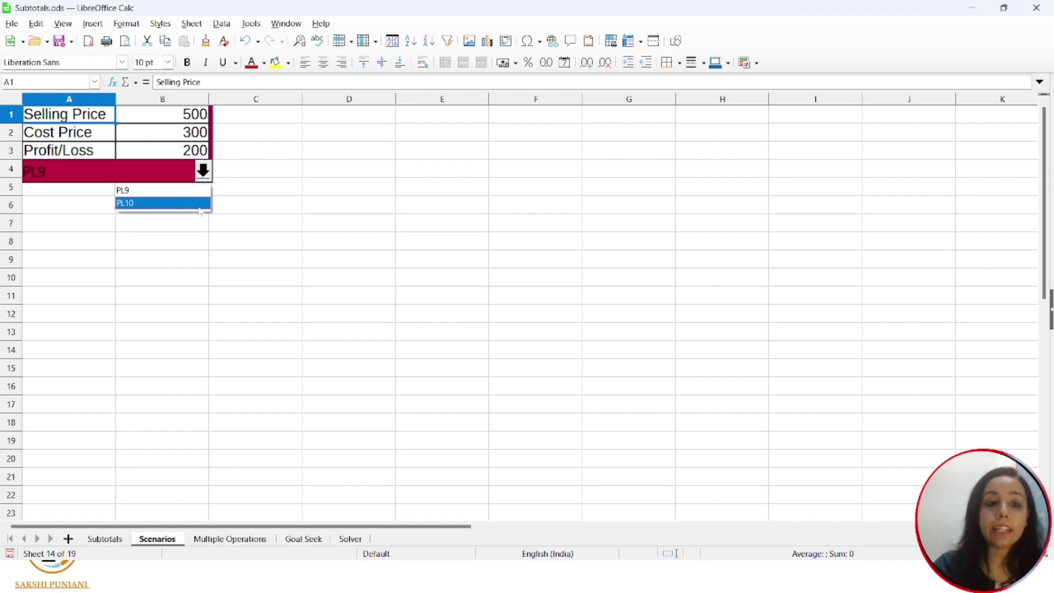
click(164, 203)
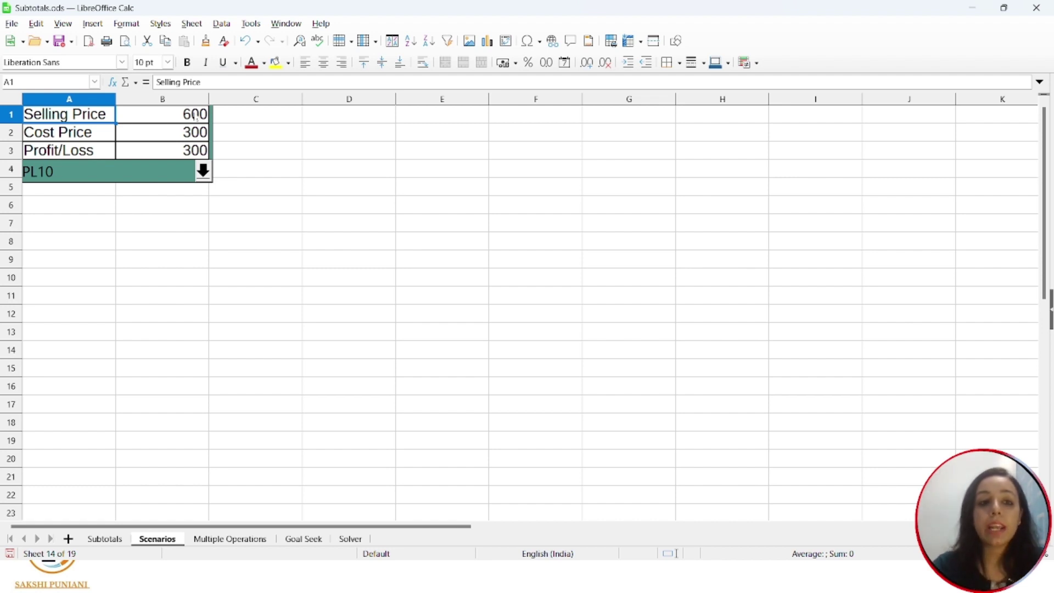
Step: Set the cost price in B2 to 500 while scenario PL10 is active
drag(85, 118, 185, 156)
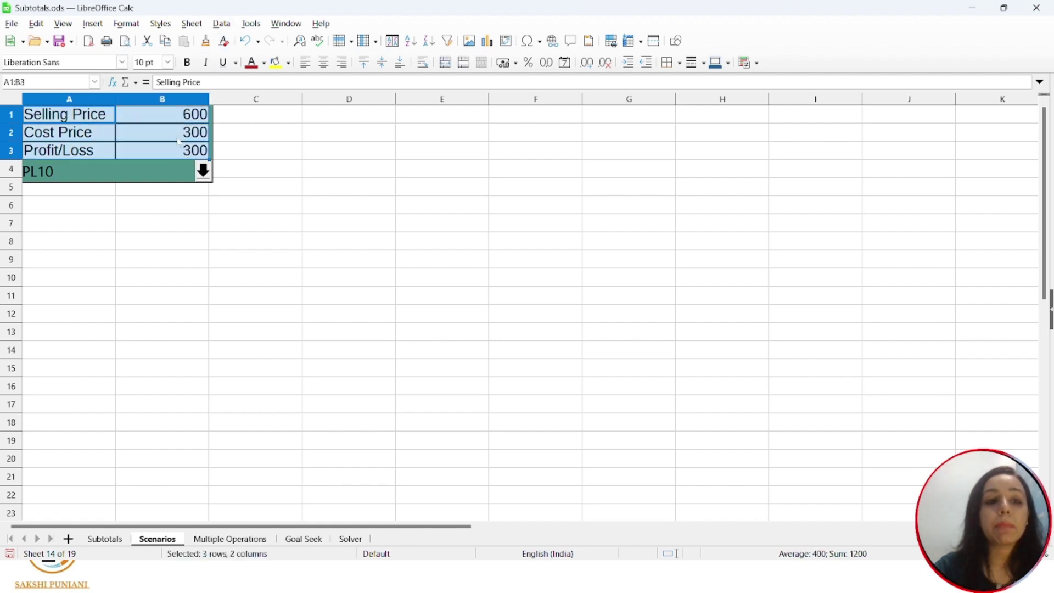
double_click(189, 132)
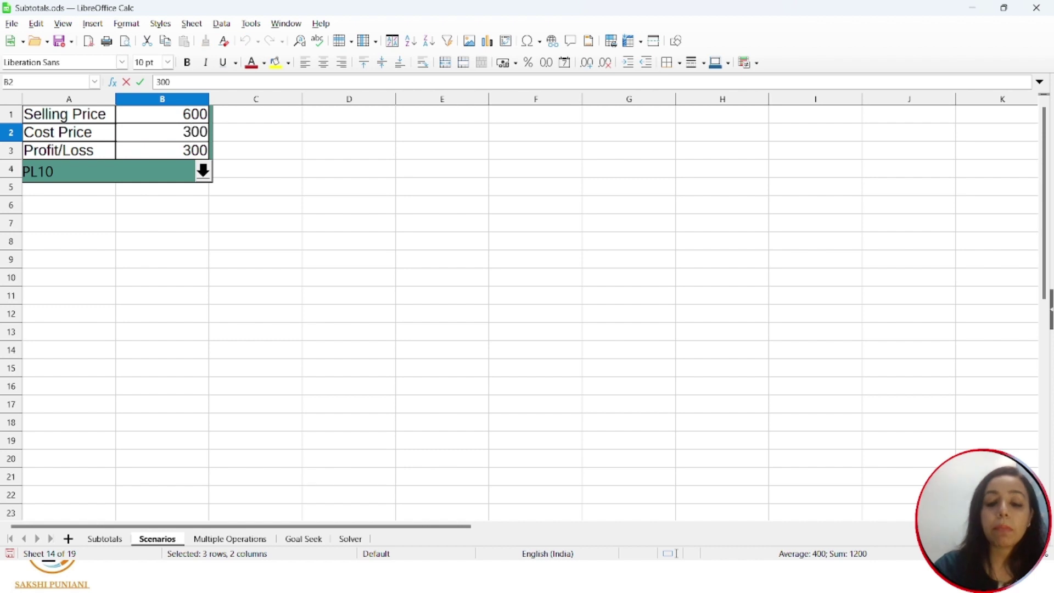
key(BackSpace)
text(5)
key(Return)
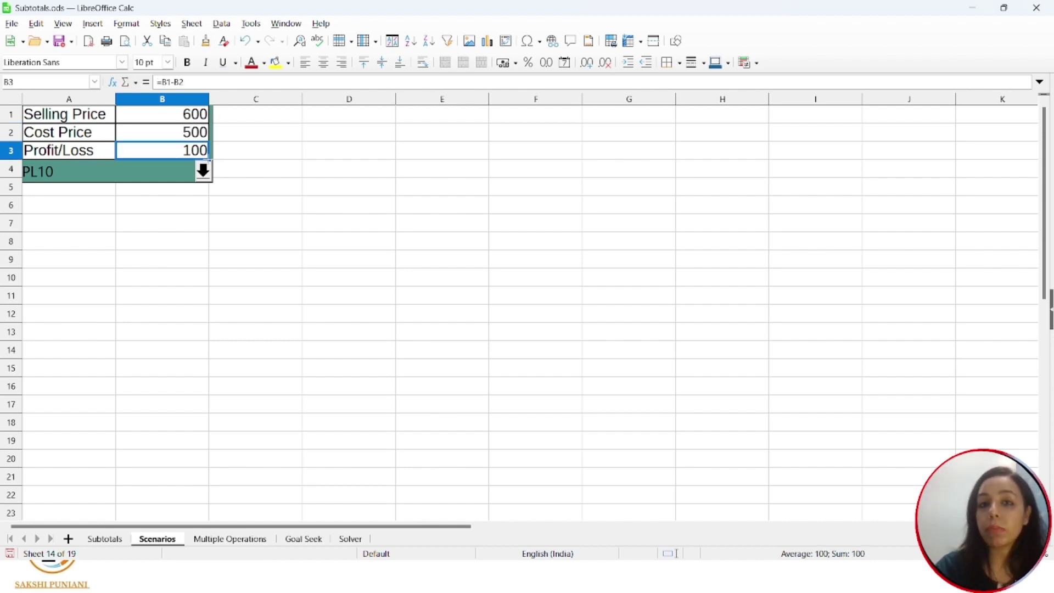
Step: Create a scenario named PL11 from A1:B3 with a Dark Purple 1 display border and Copy back turned off
drag(71, 118, 185, 154)
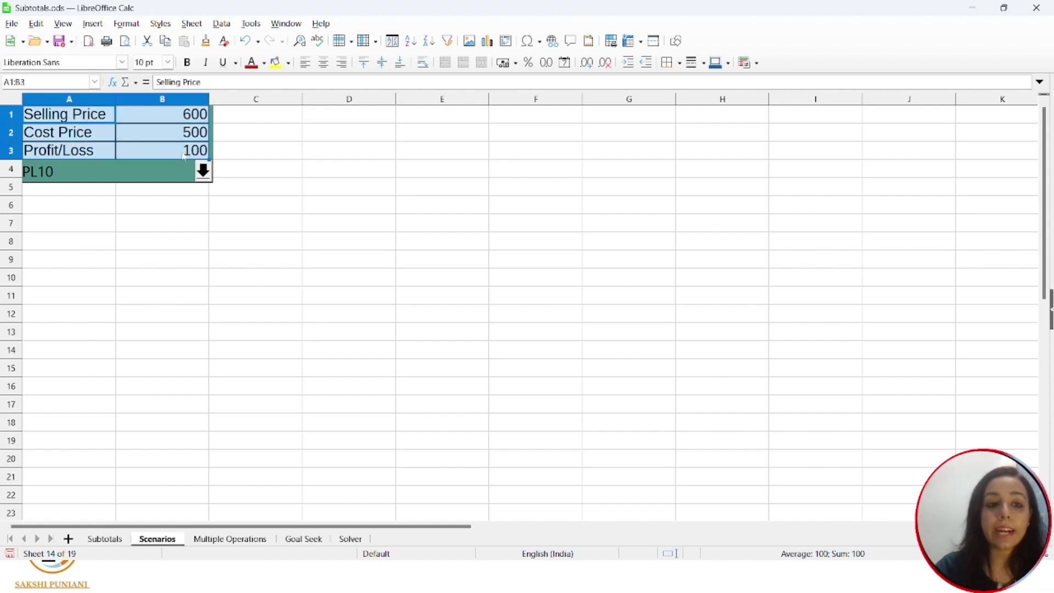
click(251, 23)
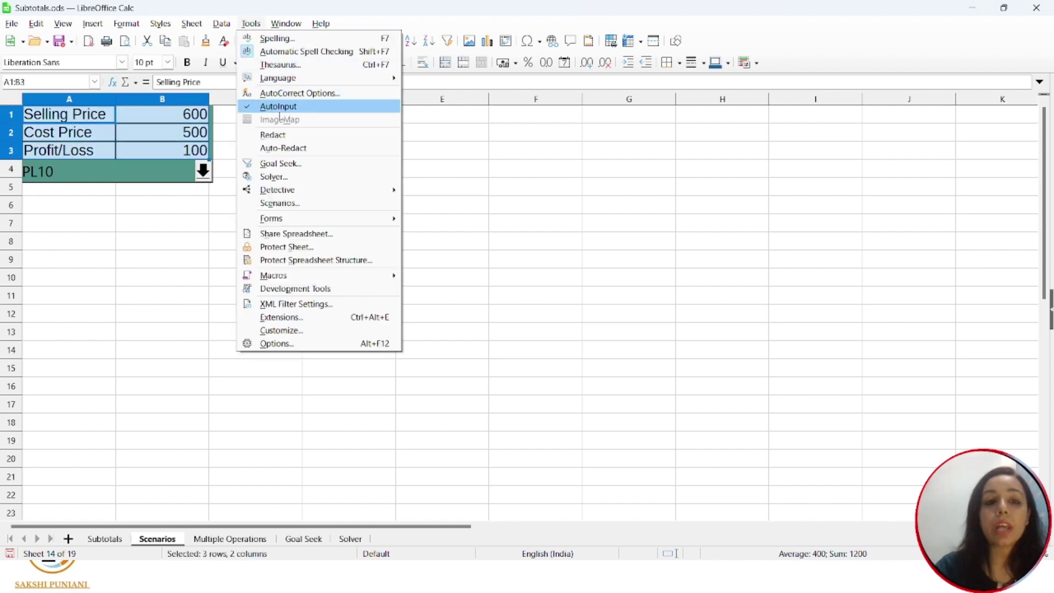
click(294, 204)
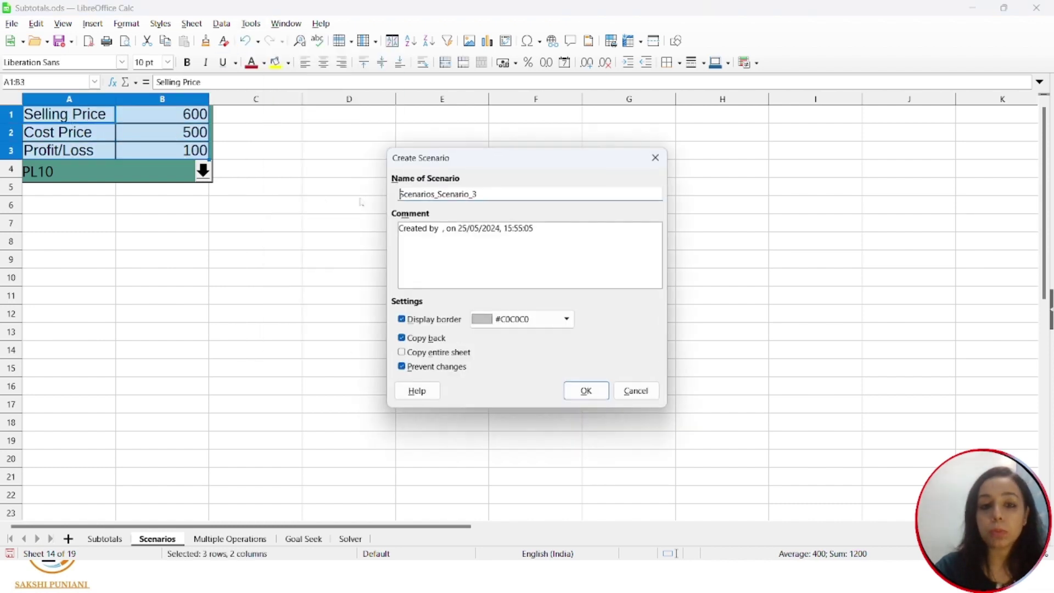
key(ctrl+a)
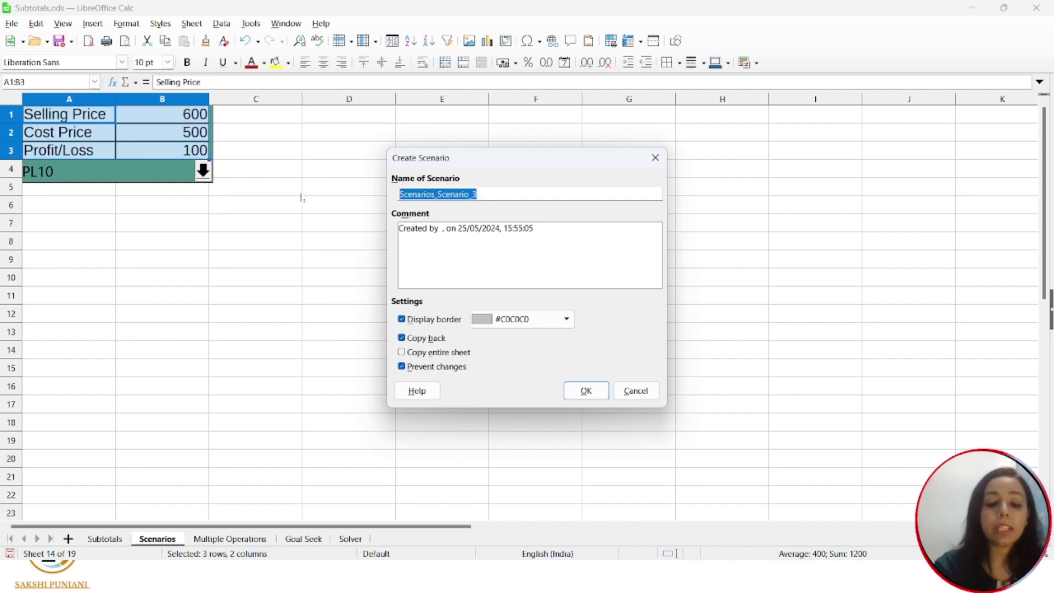
text(Pl11)
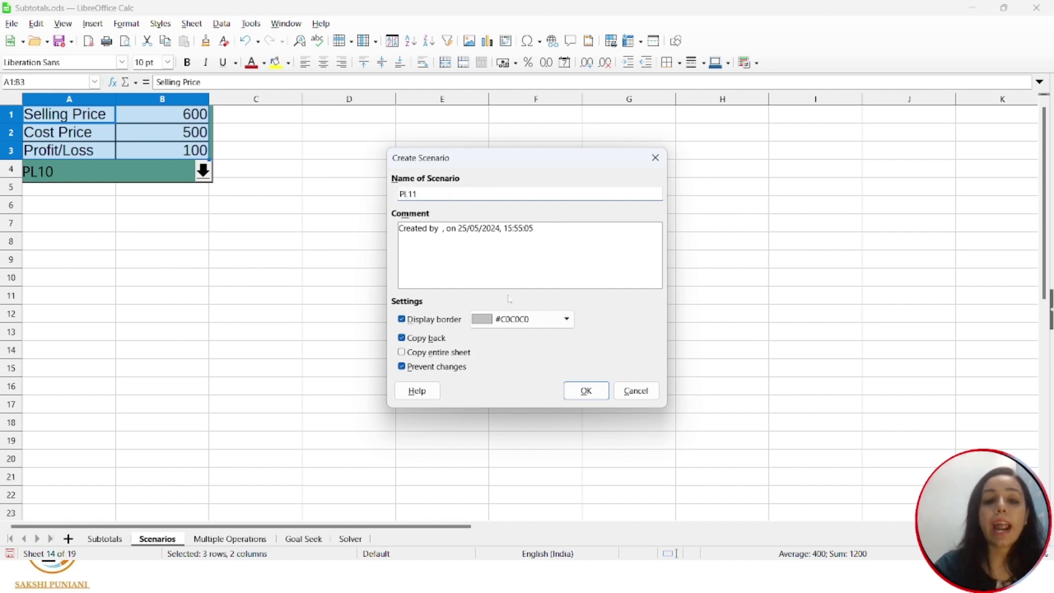
click(553, 322)
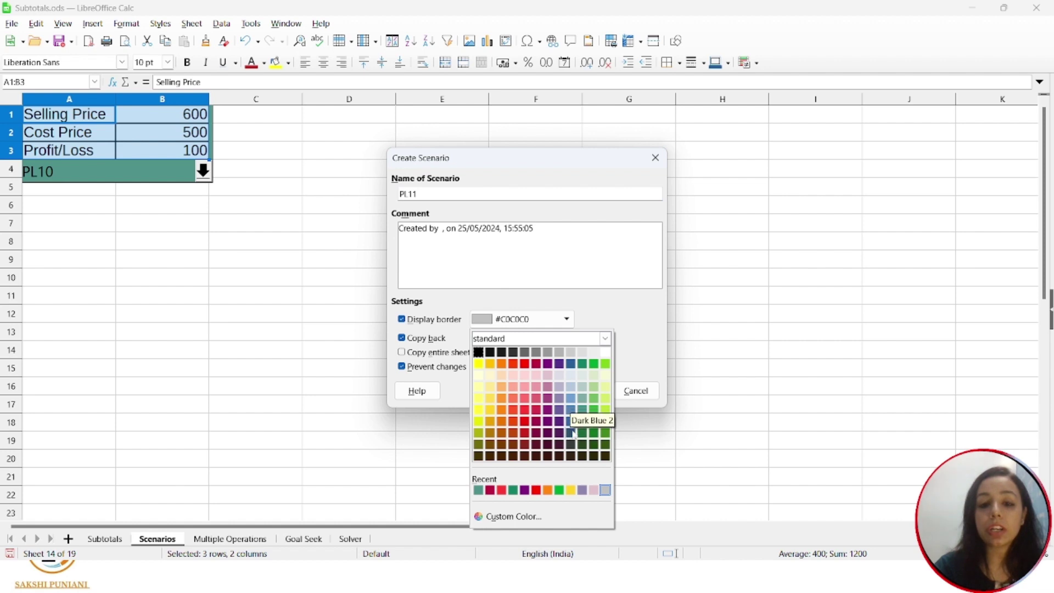
click(548, 422)
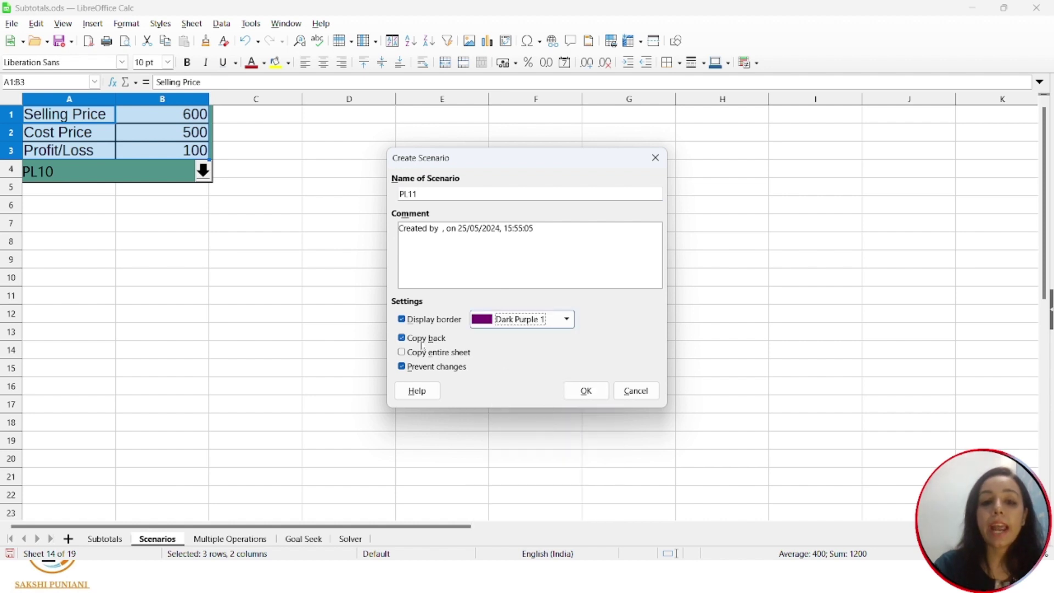
click(401, 338)
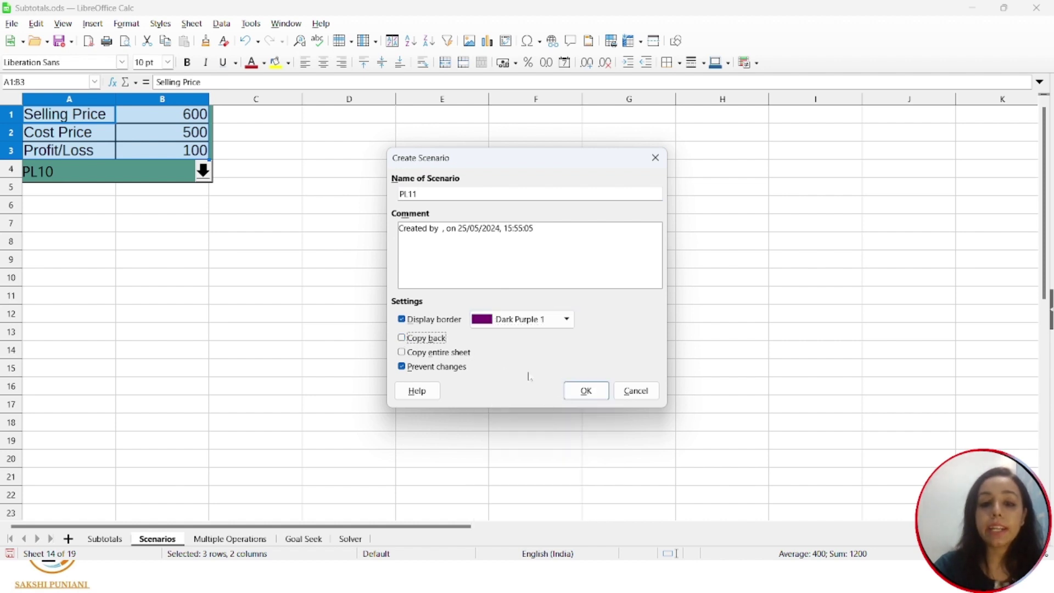
click(586, 391)
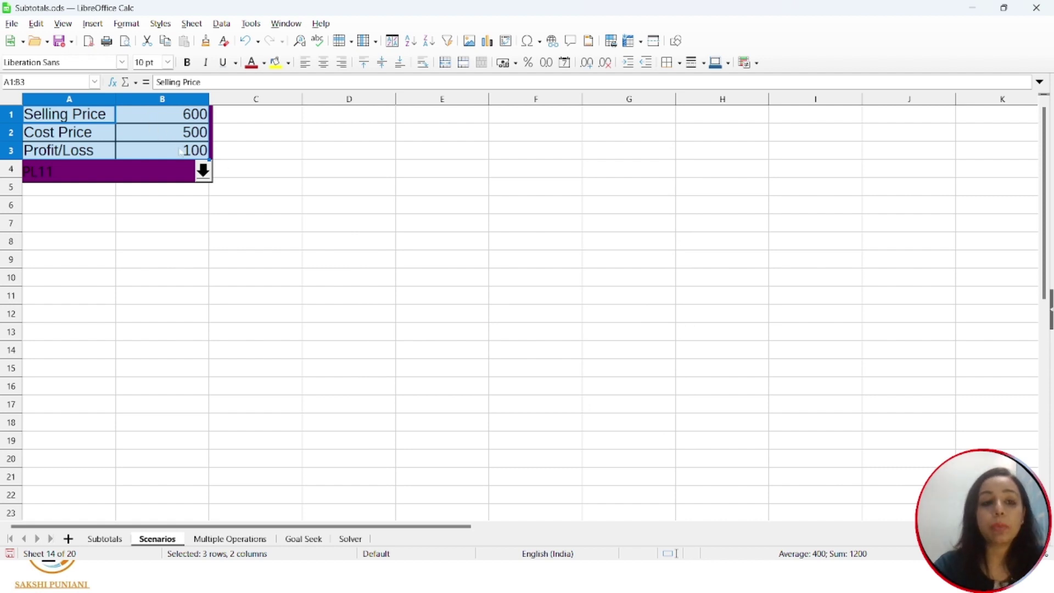
Step: Switch the table through scenarios PL9, PL10 and PL11 to compare their prices and profit
click(201, 172)
click(187, 191)
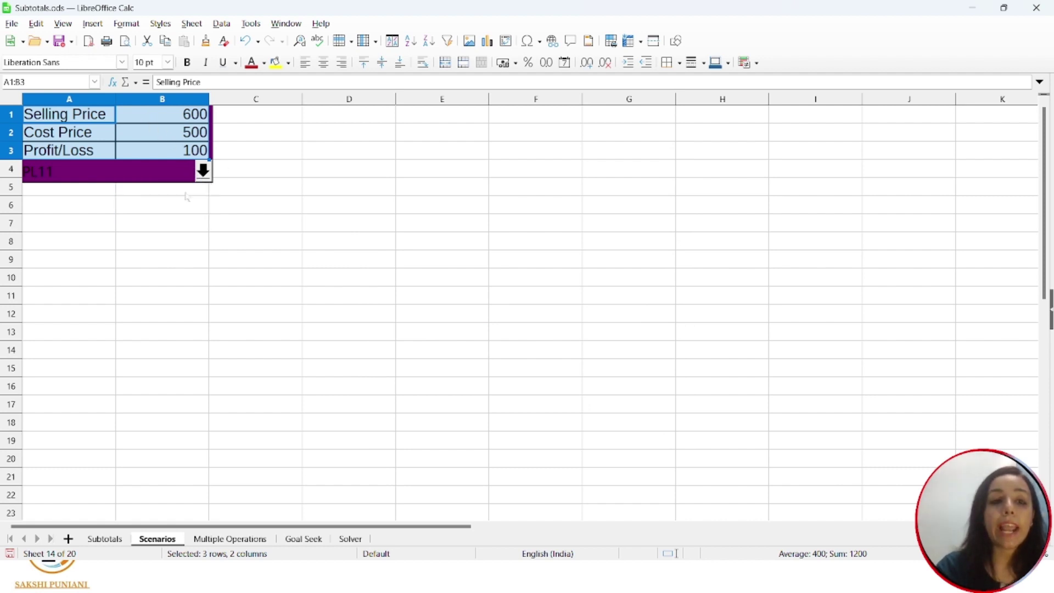
click(207, 173)
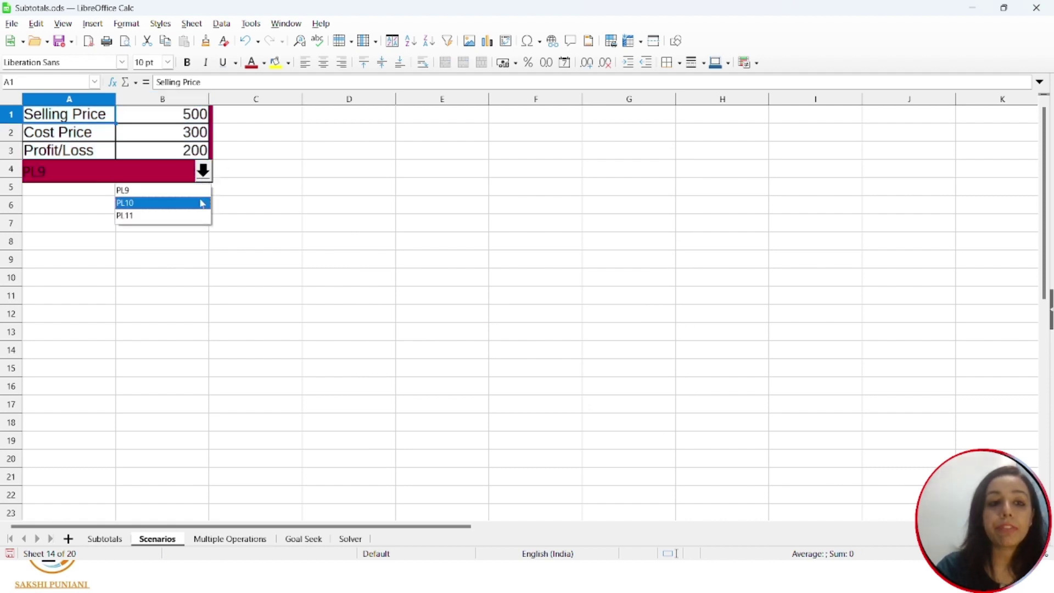
click(203, 203)
click(203, 172)
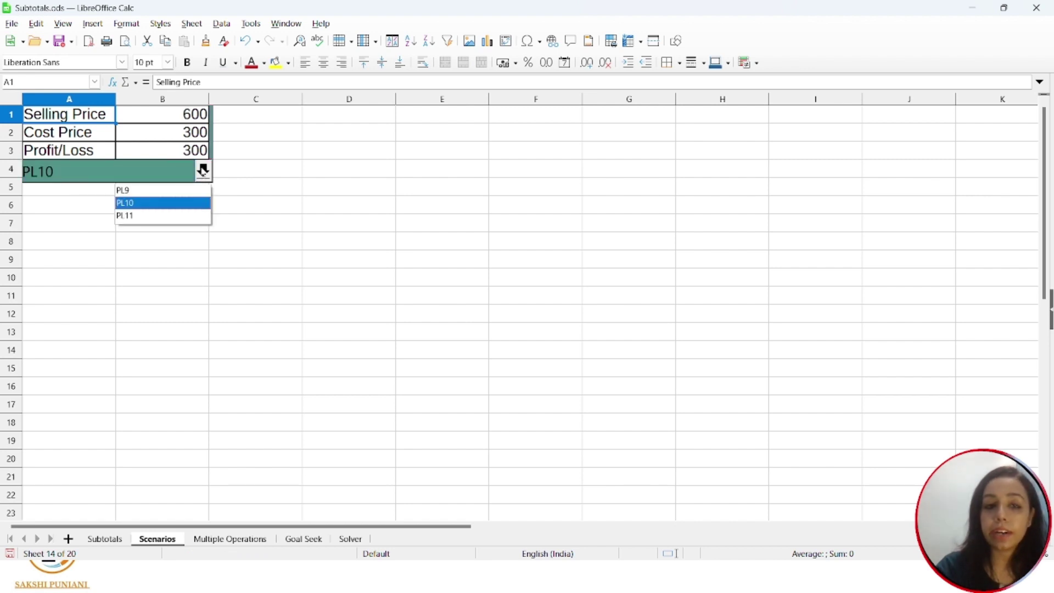
click(192, 216)
click(191, 220)
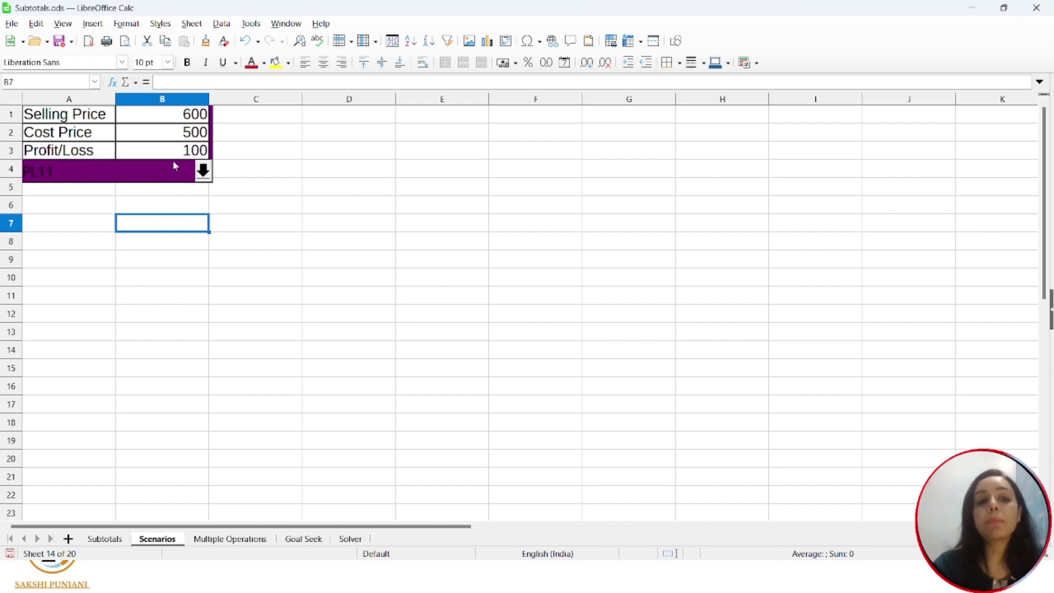
Step: Set the selling price in B1 to 900 while scenario PL11 is active
double_click(154, 115)
click(192, 114)
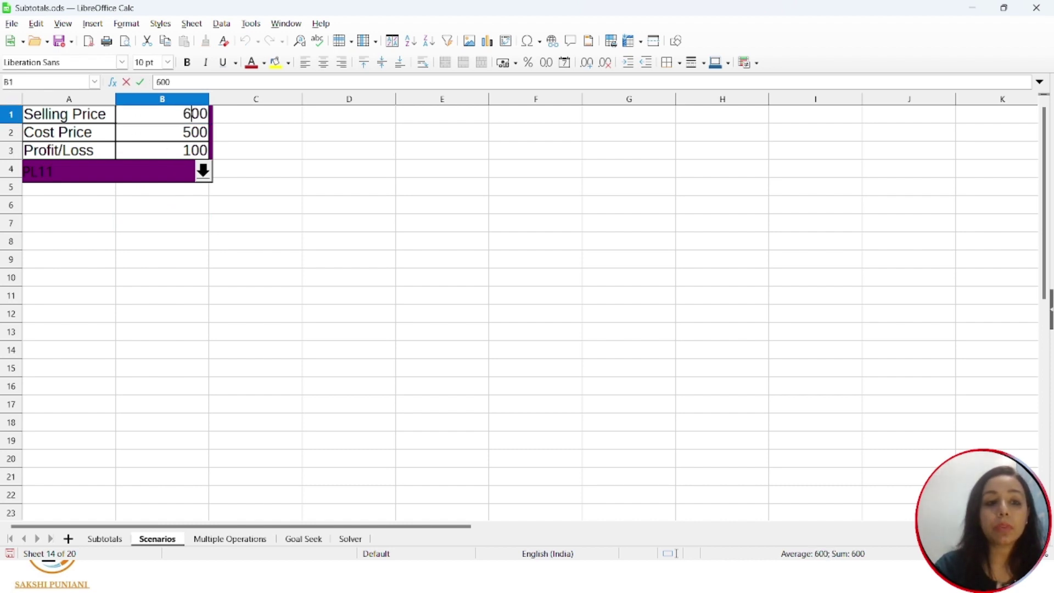
key(BackSpace)
text(9)
key(Return)
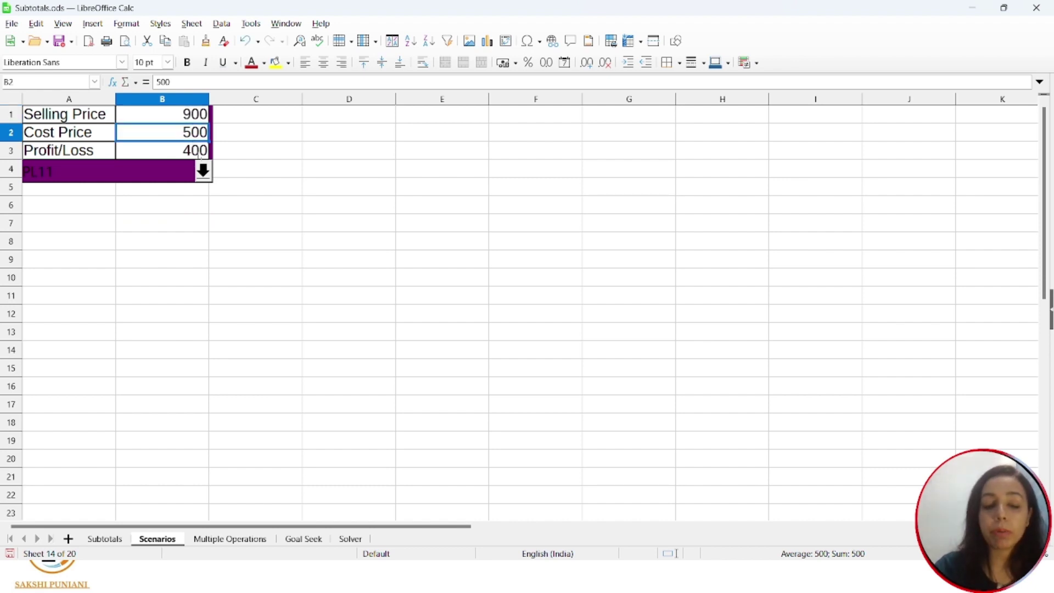
drag(82, 114, 165, 115)
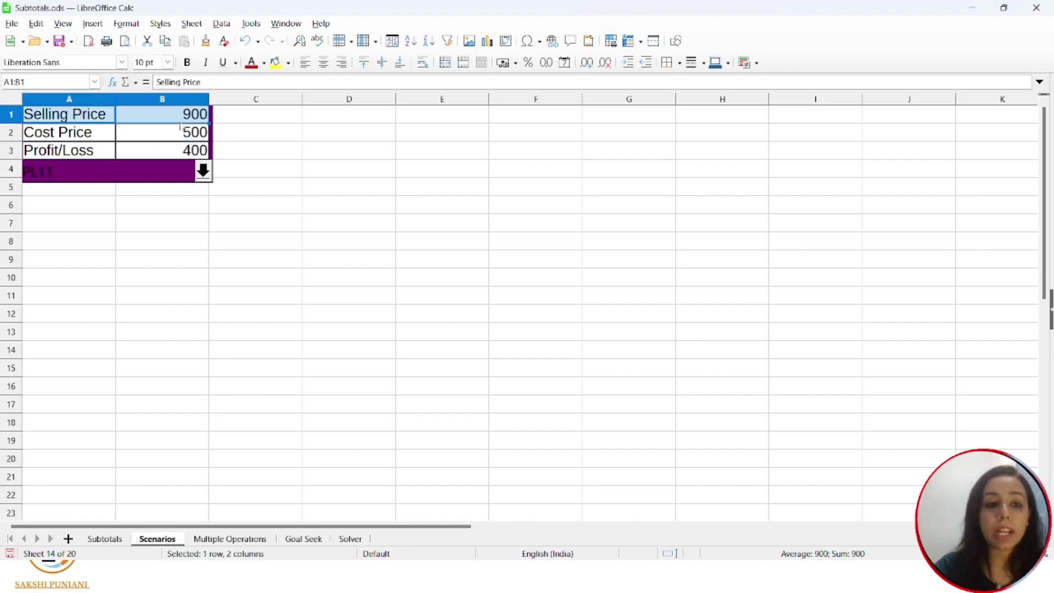
click(279, 154)
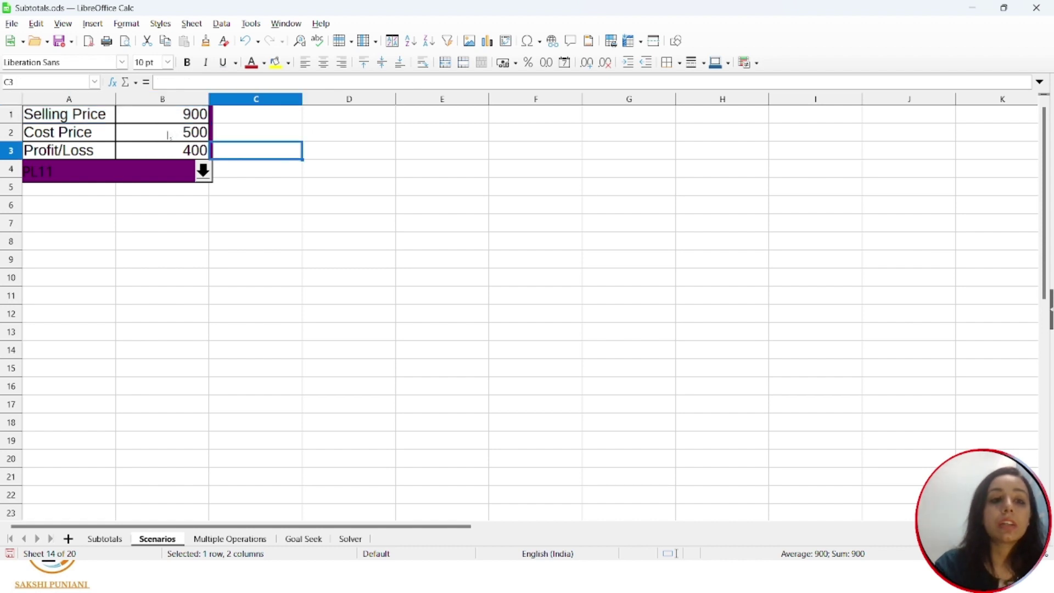
Step: Create a scenario named PL12 from A1:B3 with a Dark Gold 1 display border
drag(82, 116, 160, 152)
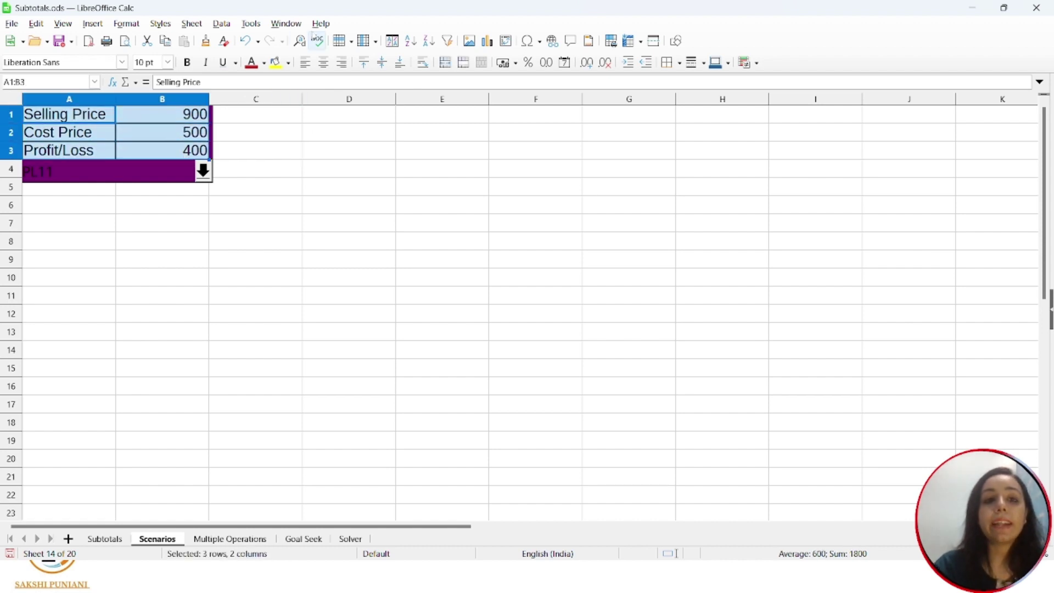
click(250, 23)
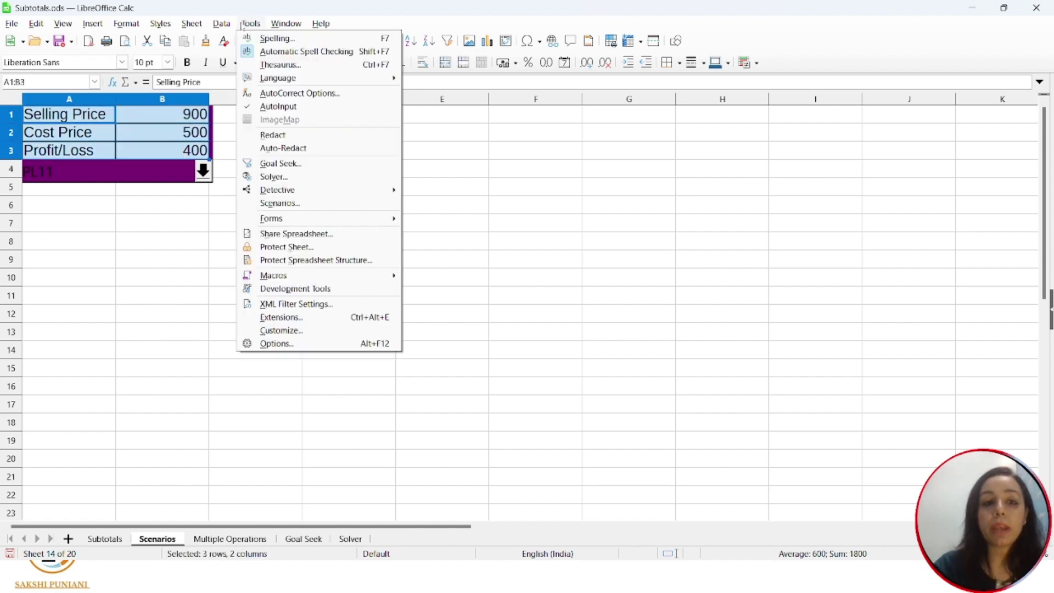
click(304, 204)
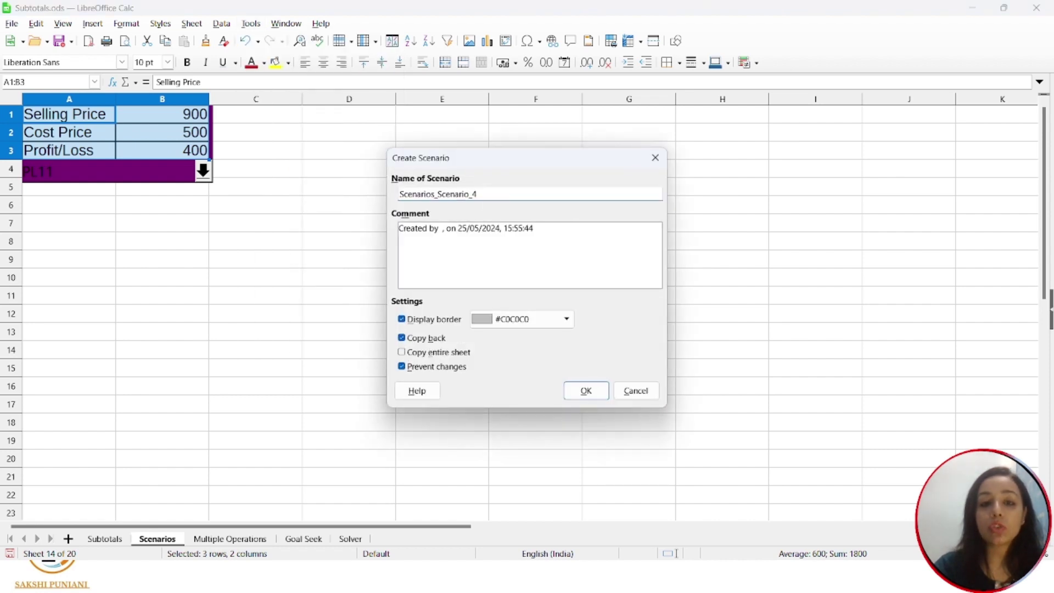
drag(478, 194, 399, 195)
text(PL12)
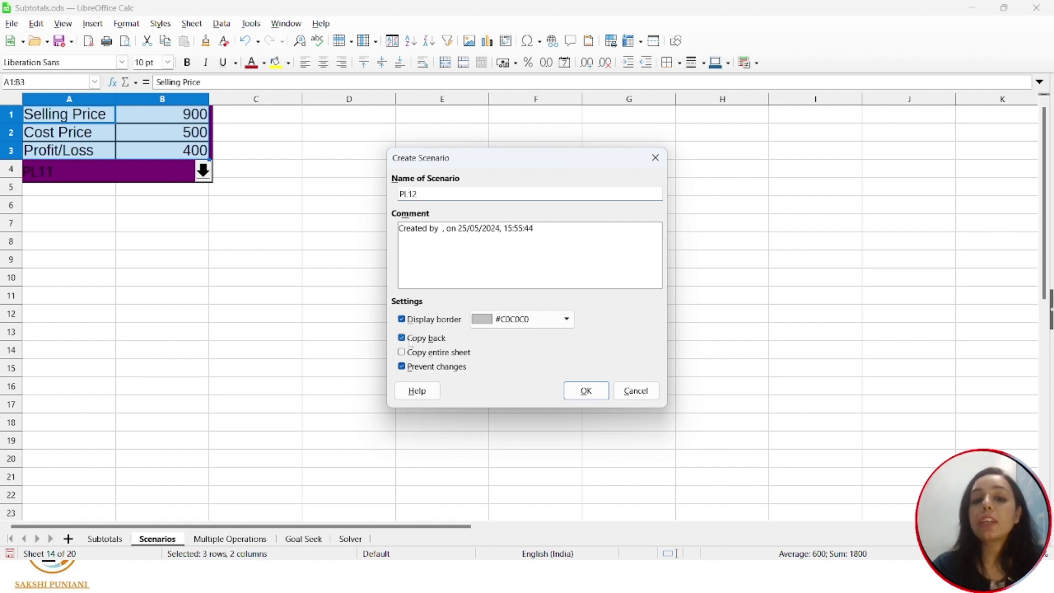
click(557, 325)
click(490, 421)
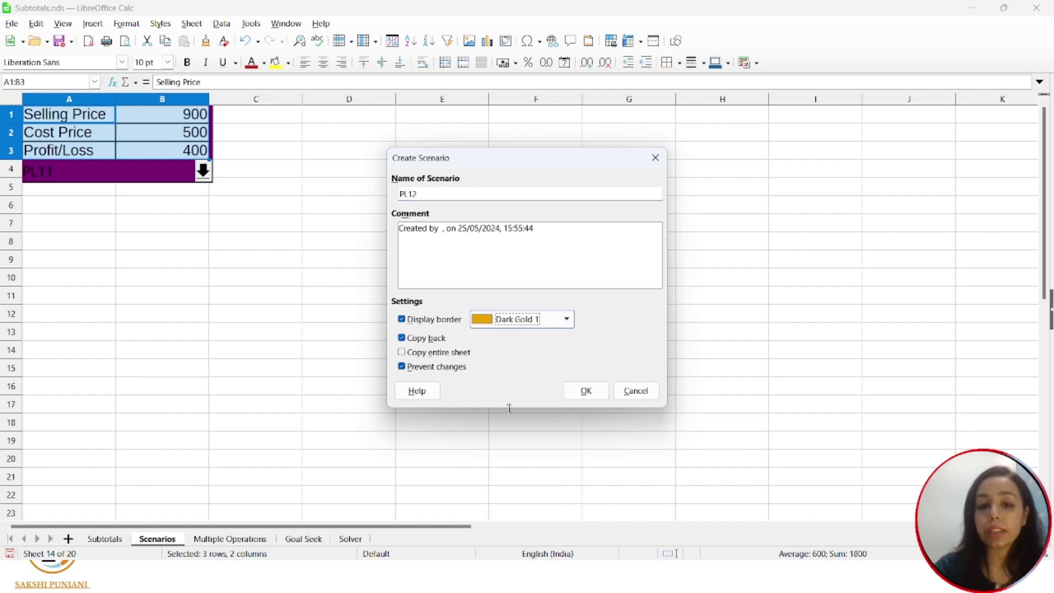
click(586, 391)
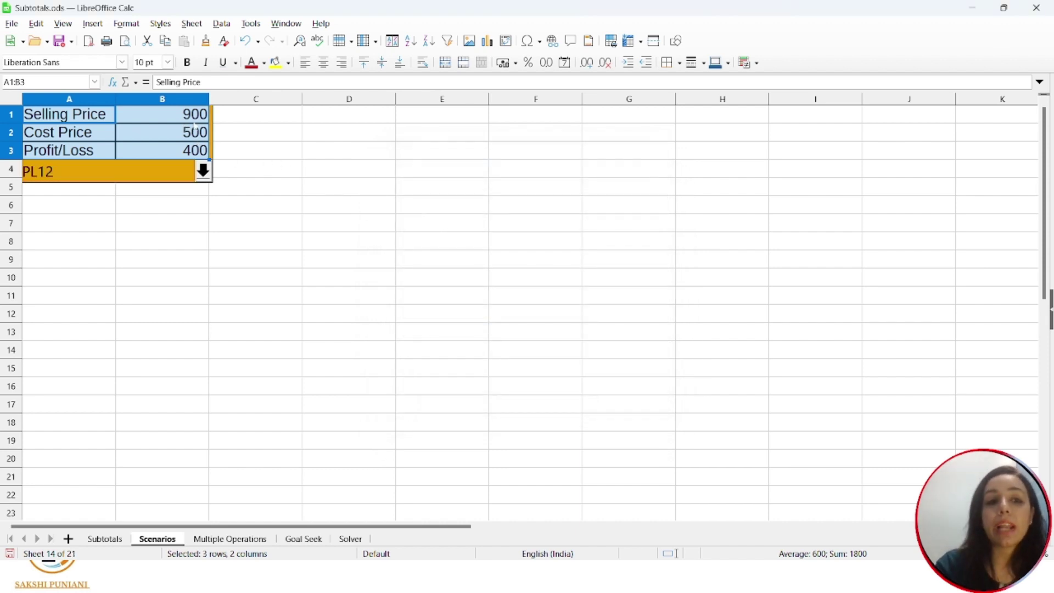
Step: Show scenarios PL11, PL9, PL10, PL11 and PL12 in turn to compare their selling price, cost price and profit/loss
click(207, 174)
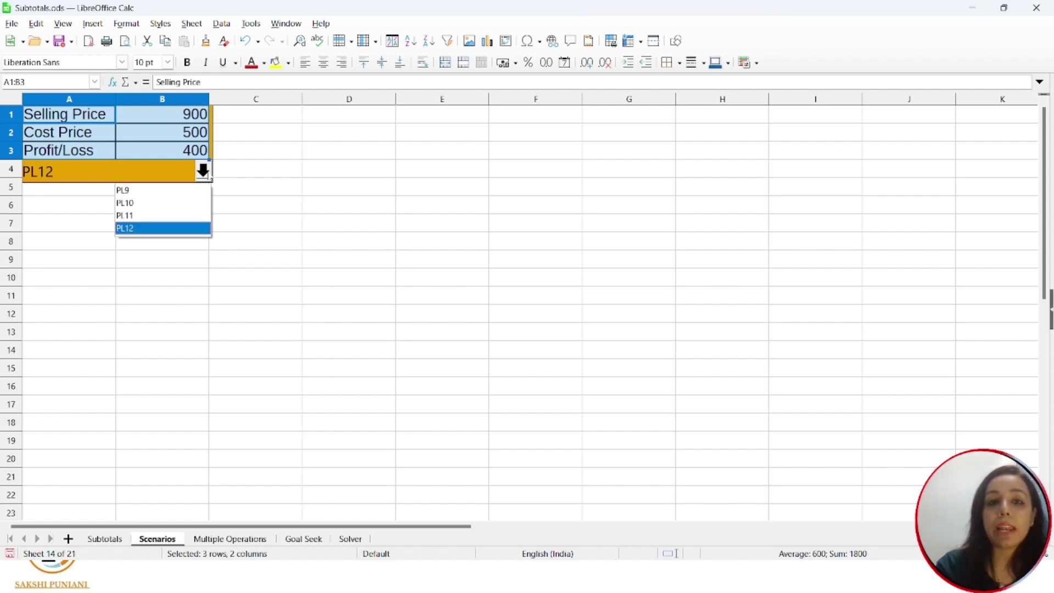
click(192, 215)
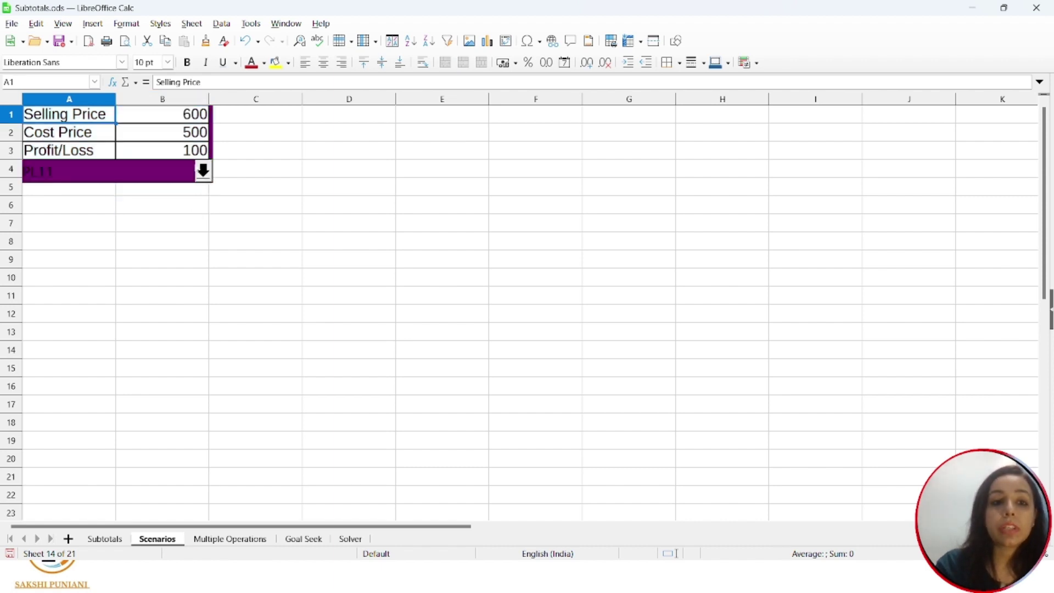
click(203, 171)
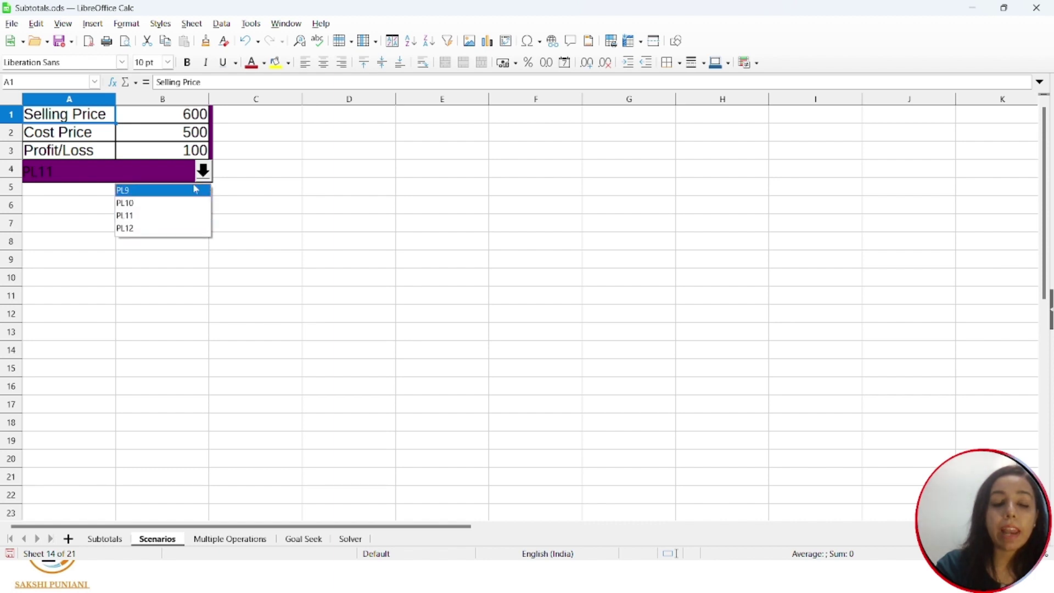
click(193, 192)
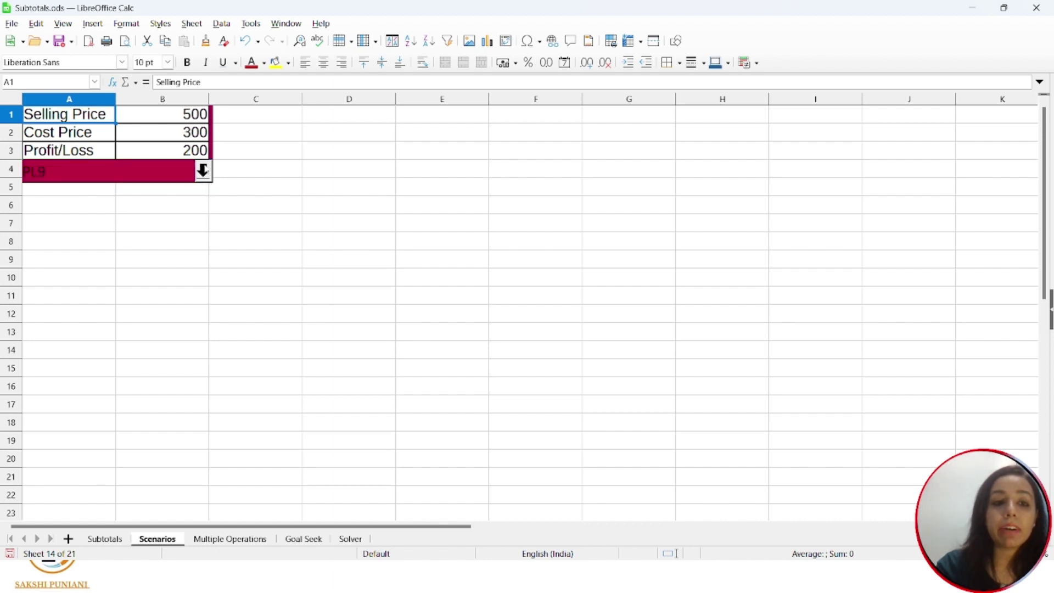
click(203, 171)
click(188, 203)
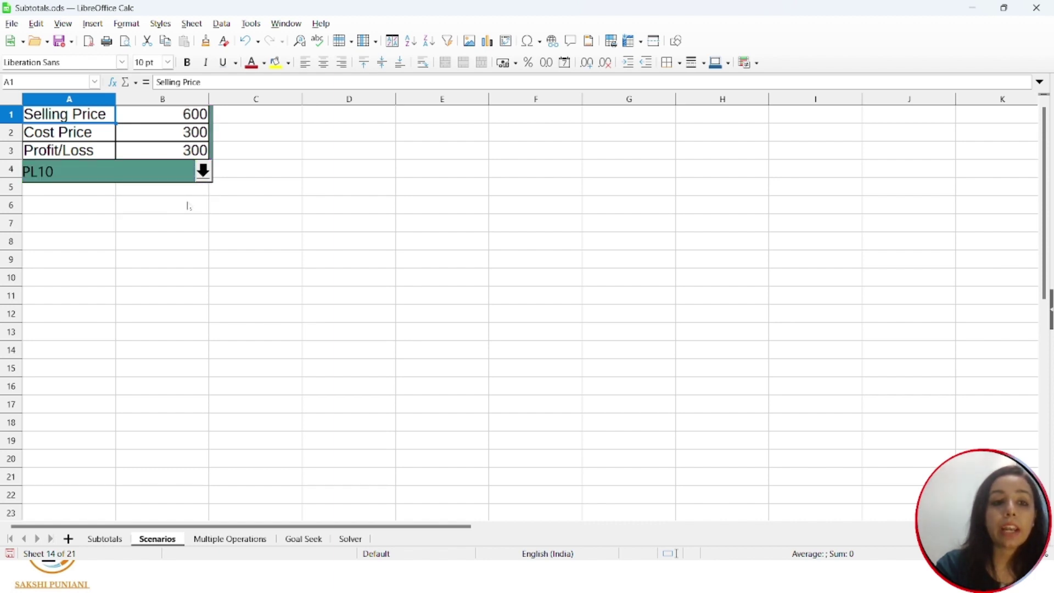
click(203, 171)
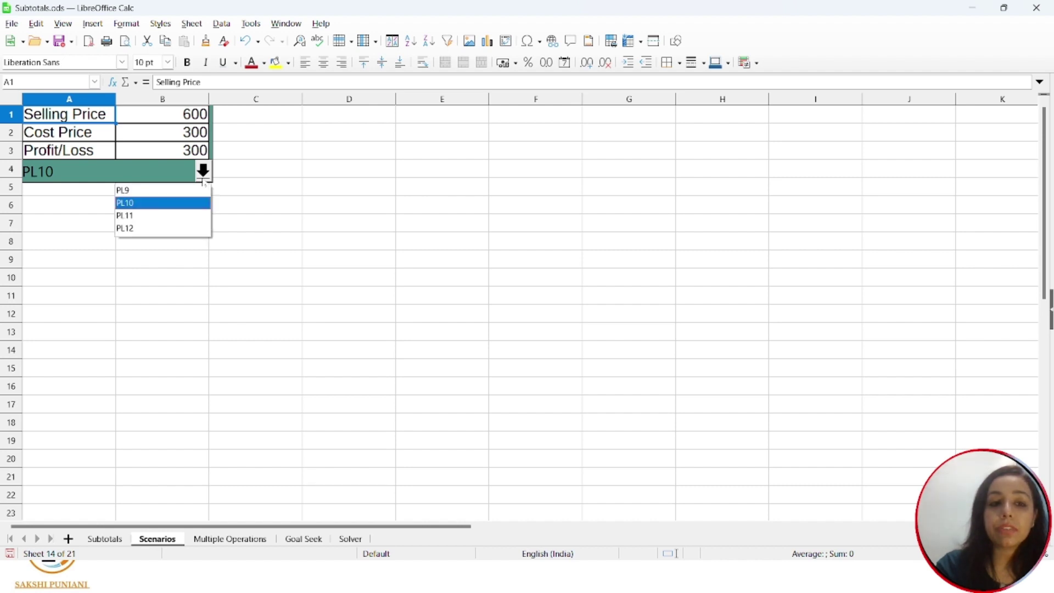
click(195, 215)
click(203, 174)
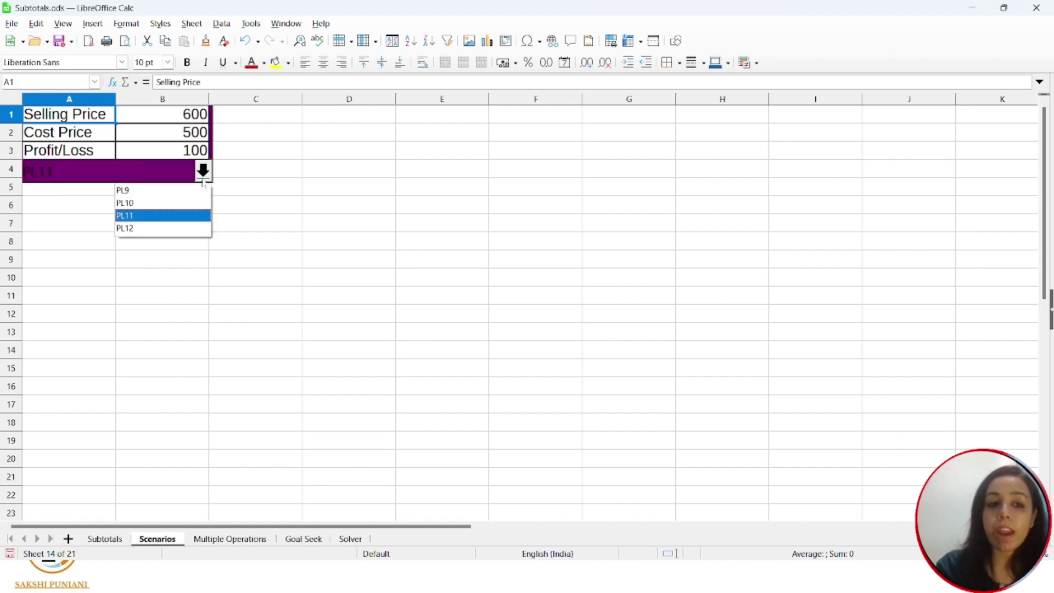
click(189, 227)
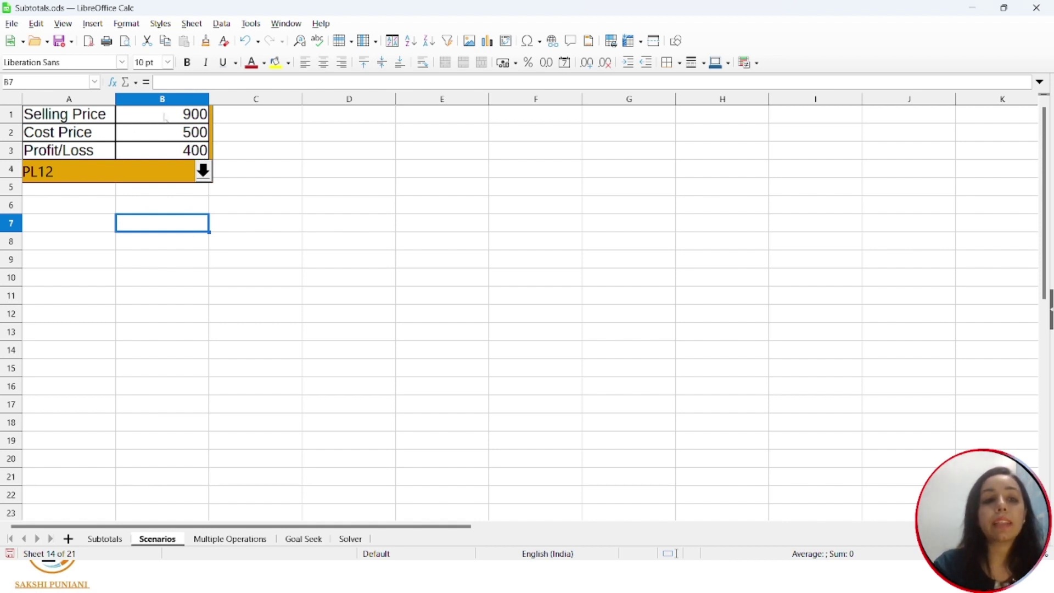
Step: Set the selling price in B1 to 1000 while scenario PL12 is active
click(188, 115)
double_click(188, 116)
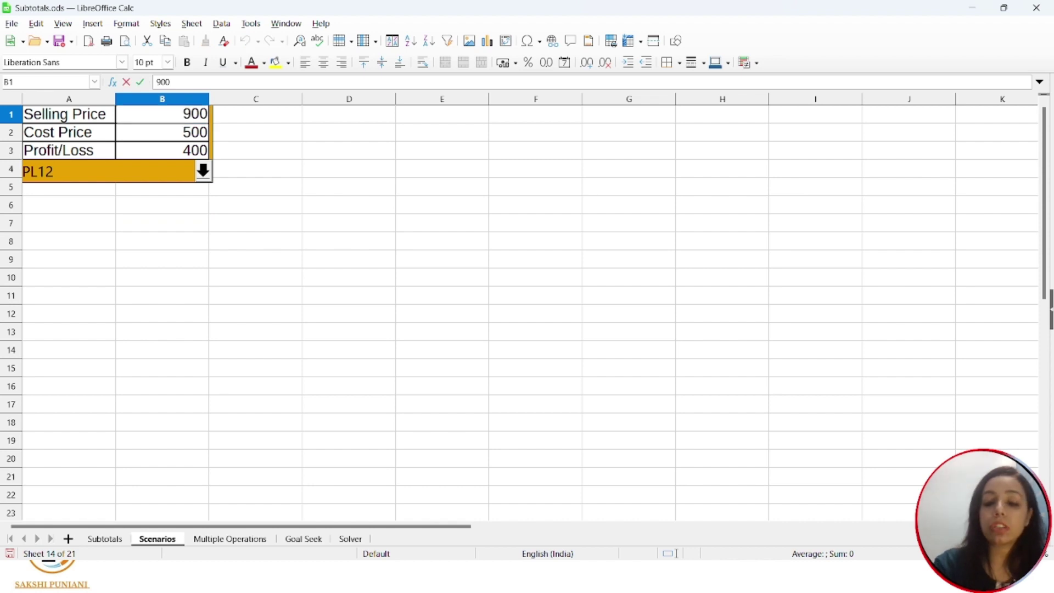
key(BackSpace)
text(10)
key(Return)
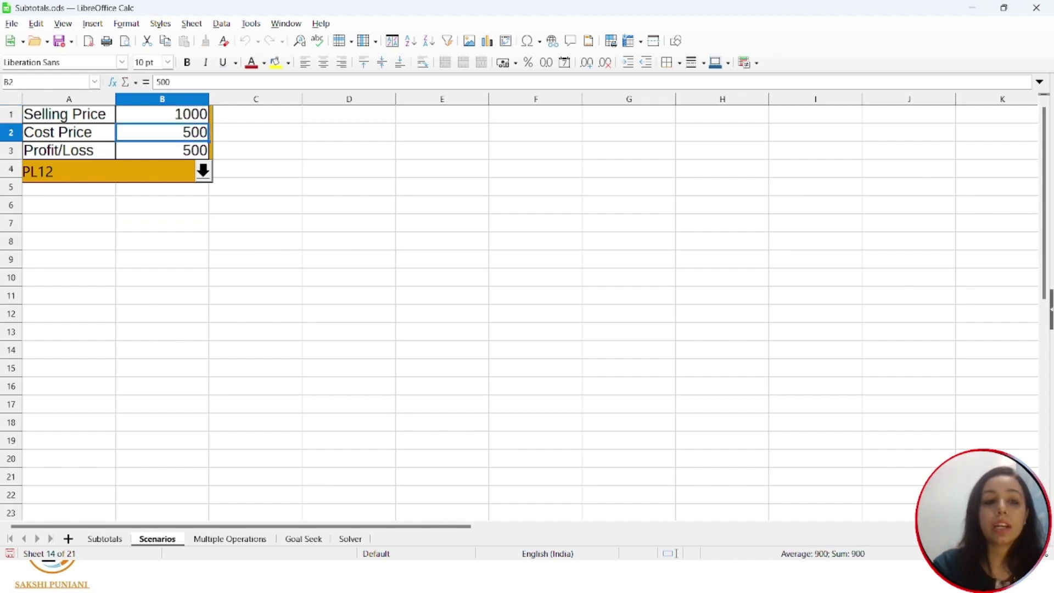
Step: Create a scenario named PL13 from A1:B3 with a Dark Red 1 display border
drag(92, 118, 195, 154)
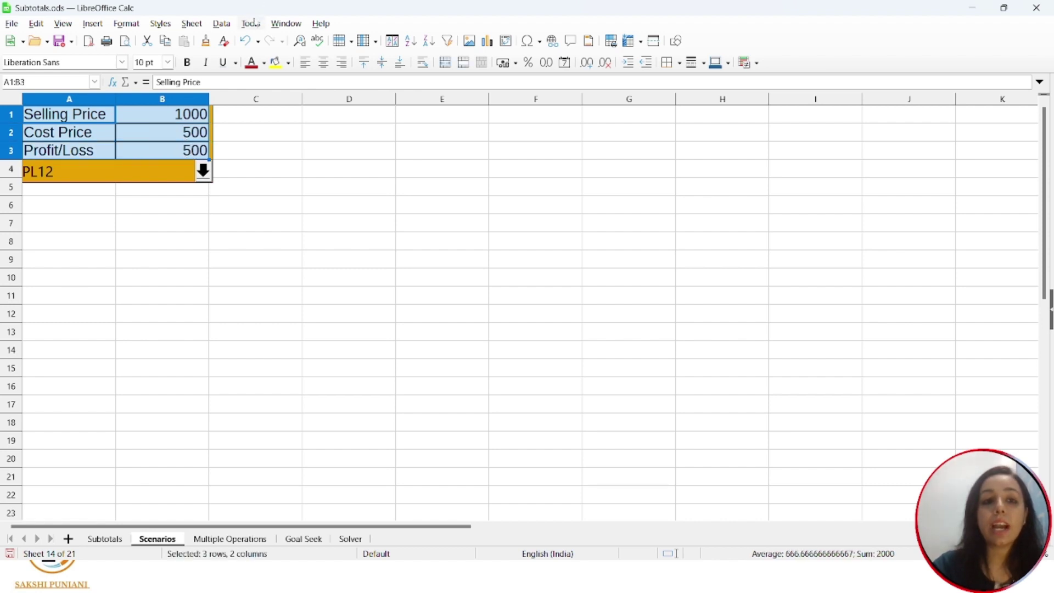
click(253, 23)
click(297, 205)
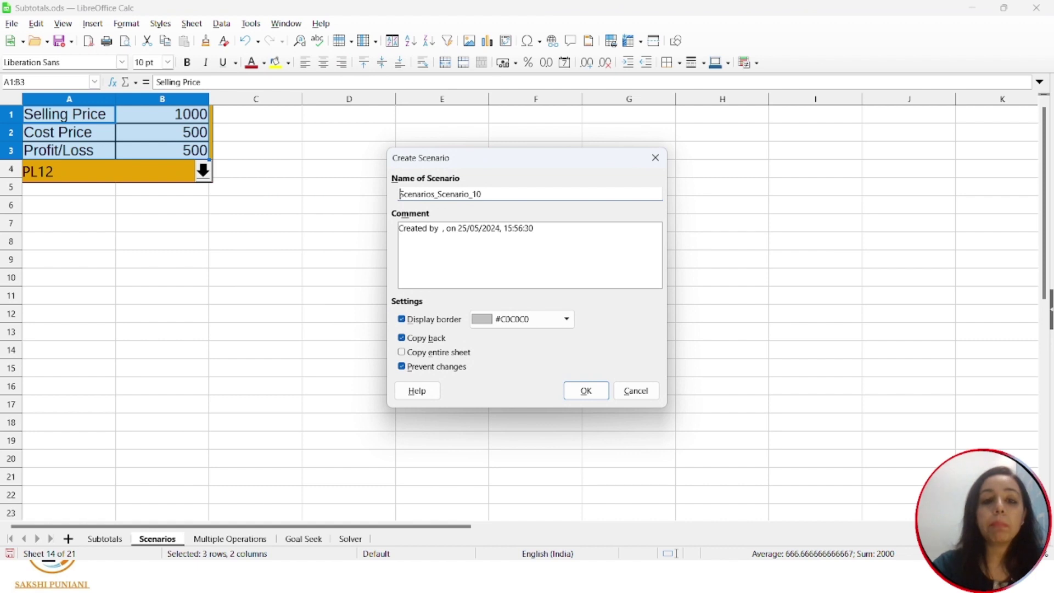
key(ctrl+a)
text(PL13)
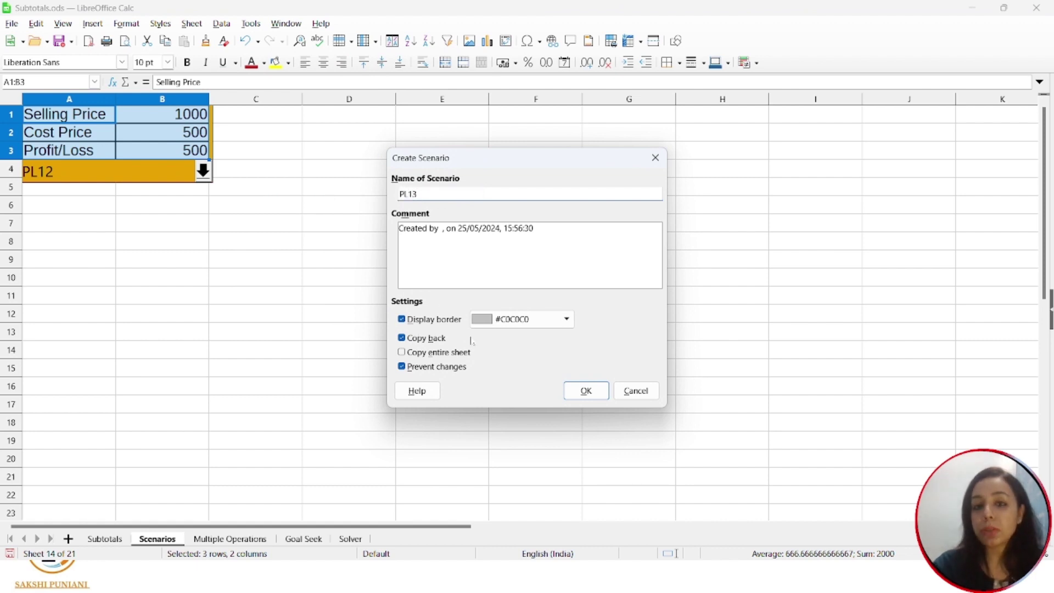
click(566, 319)
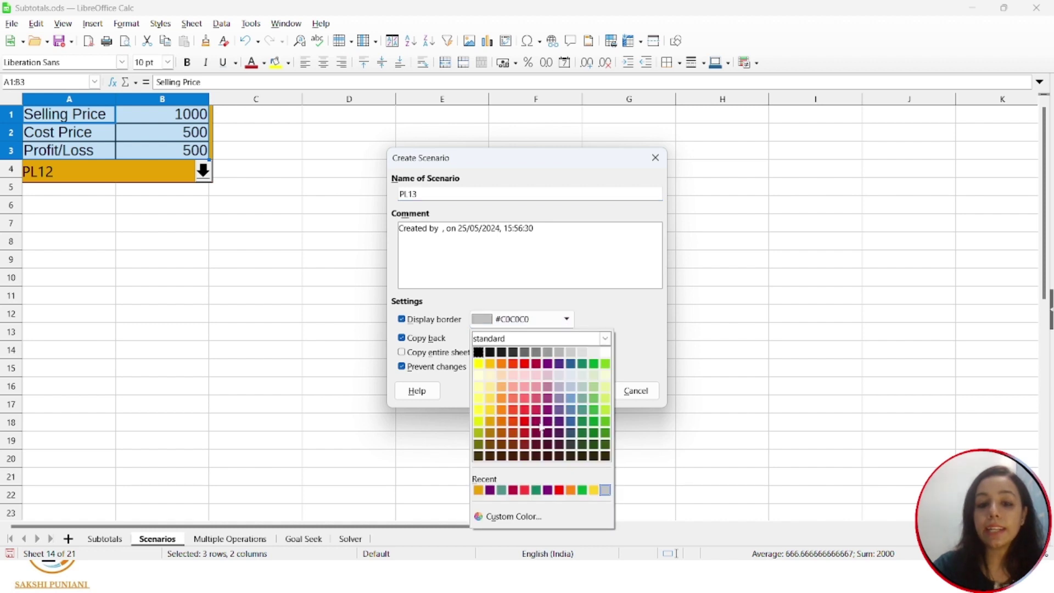
click(525, 421)
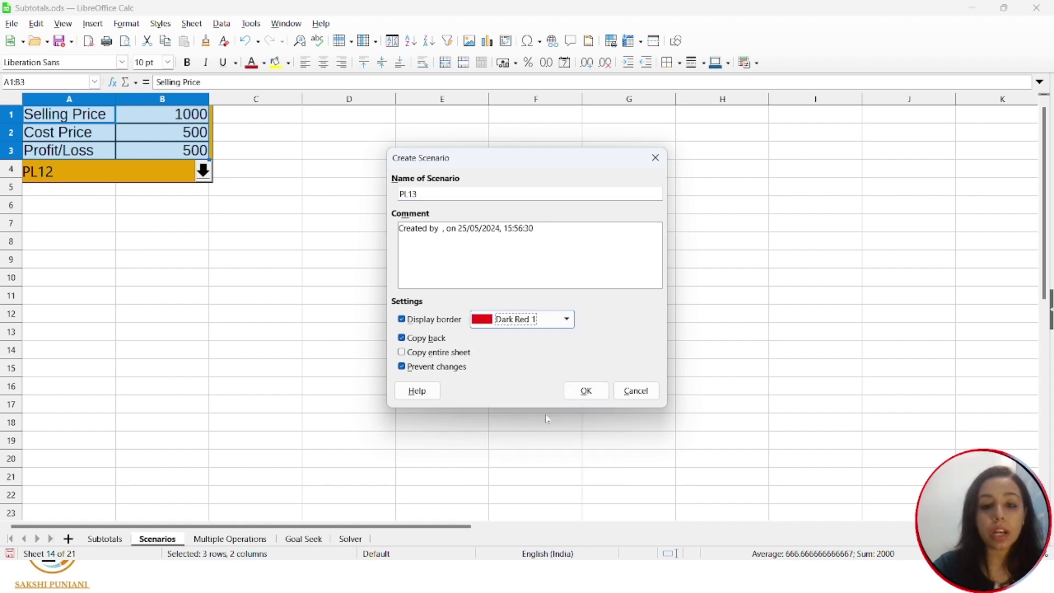
click(586, 391)
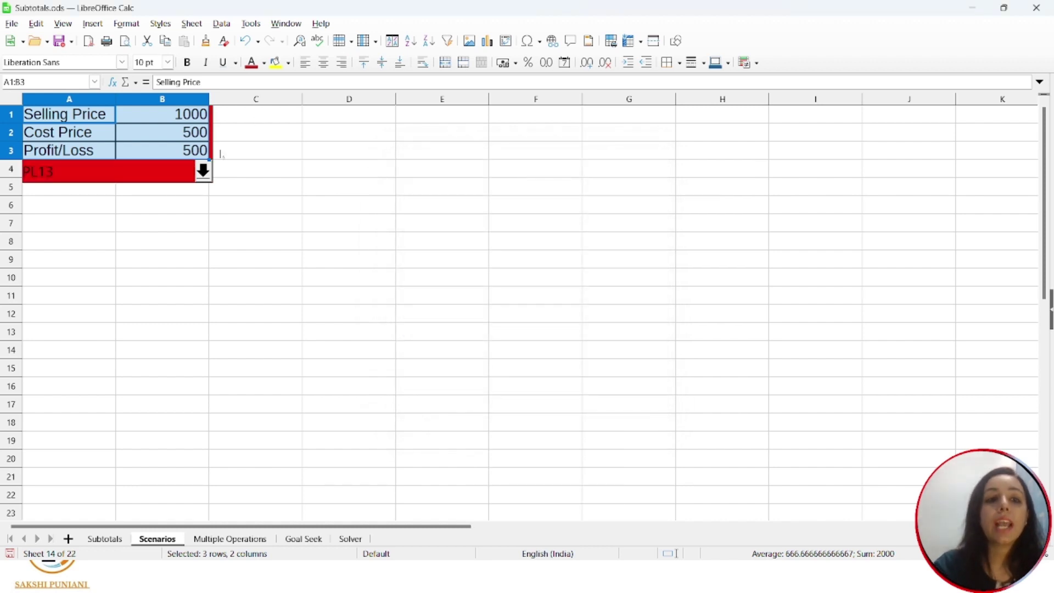
Step: Show scenario PL12 and return to PL13 to compare their prices and profit/loss
click(204, 170)
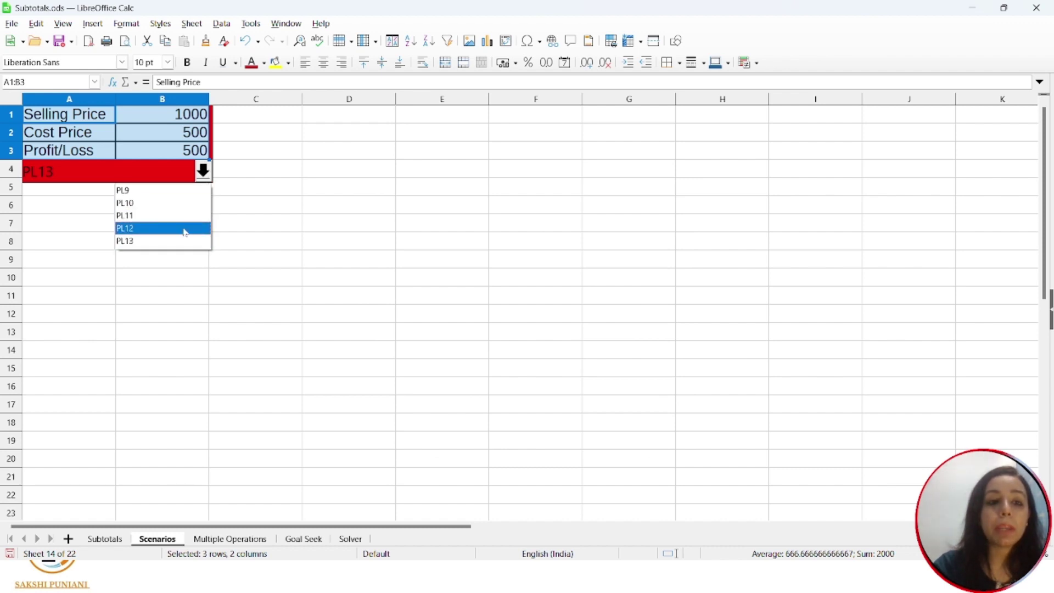
click(184, 228)
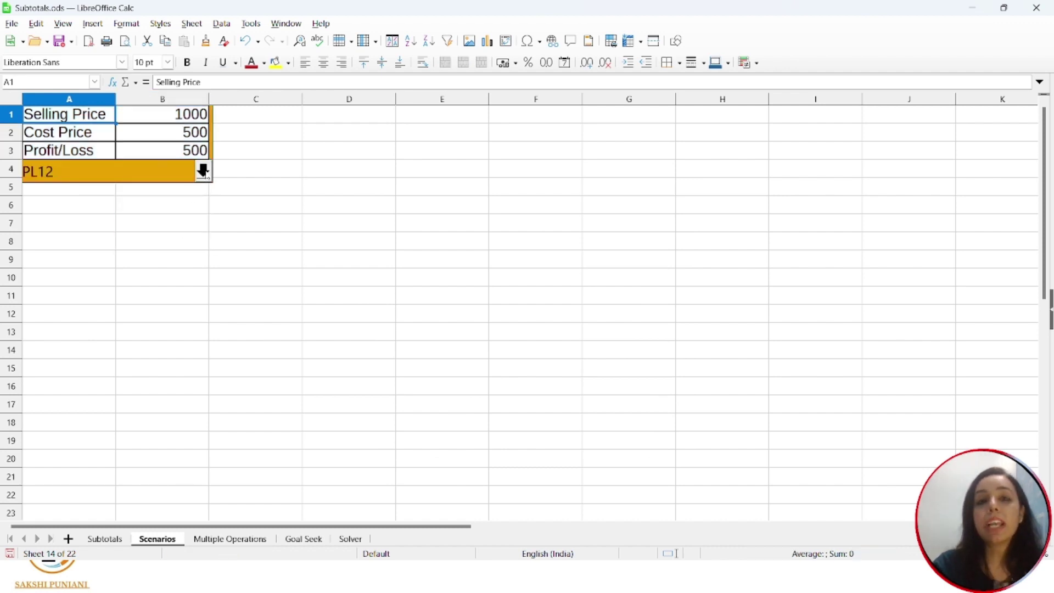
click(203, 172)
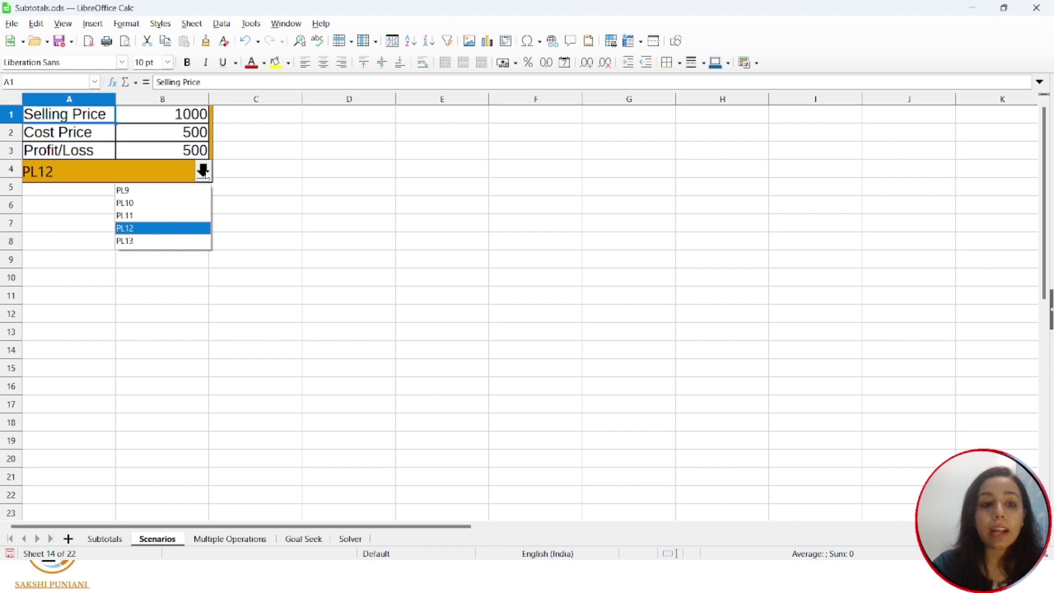
click(179, 241)
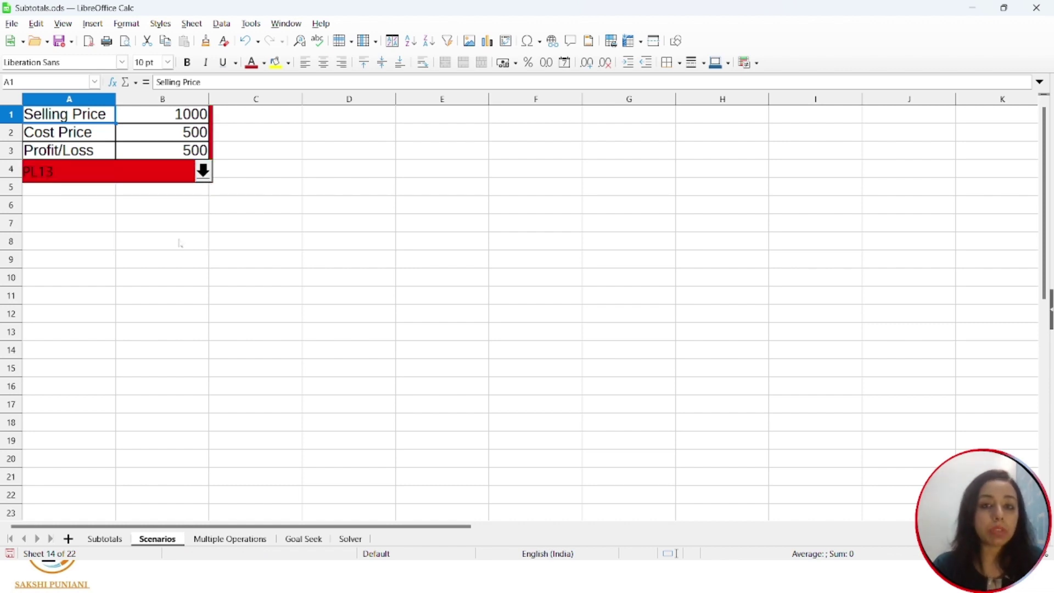
click(203, 176)
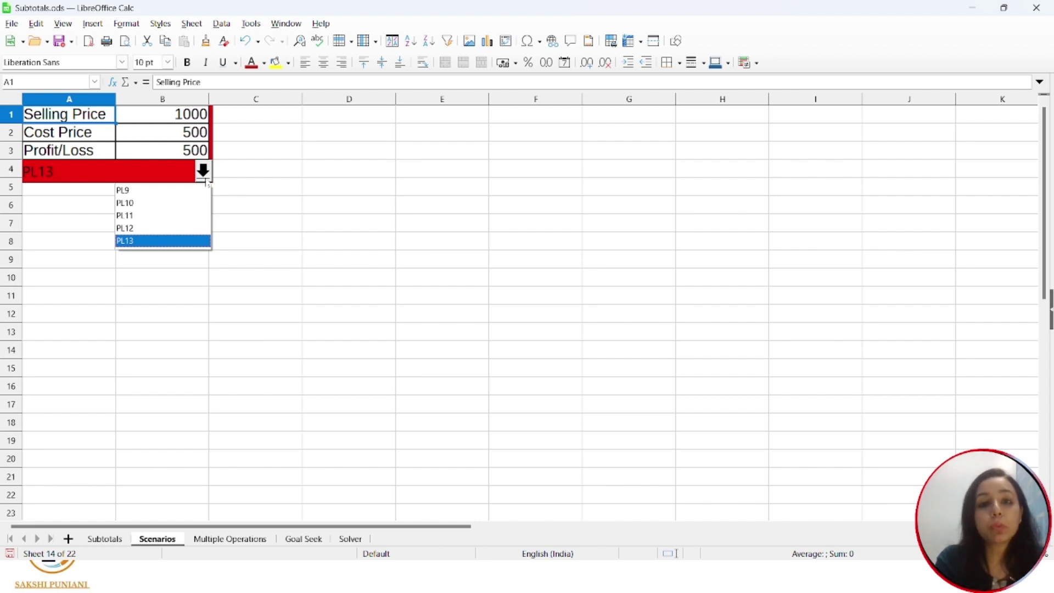
click(205, 182)
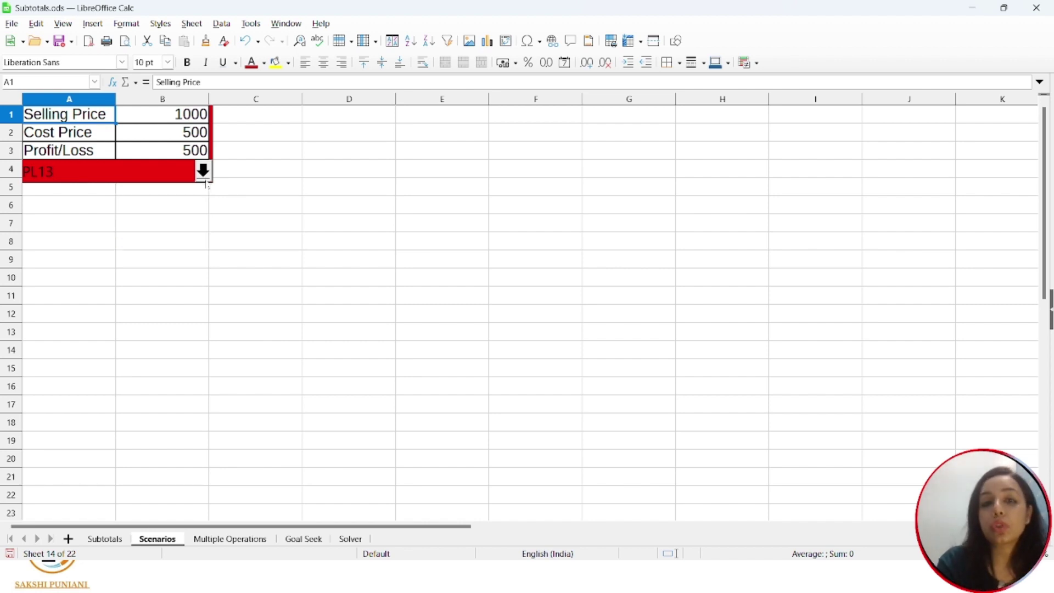
Step: Show scenarios PL12, PL9, PL10, PL11, PL12 and PL13 in turn to compare their selling price, cost price and profit/loss
click(202, 174)
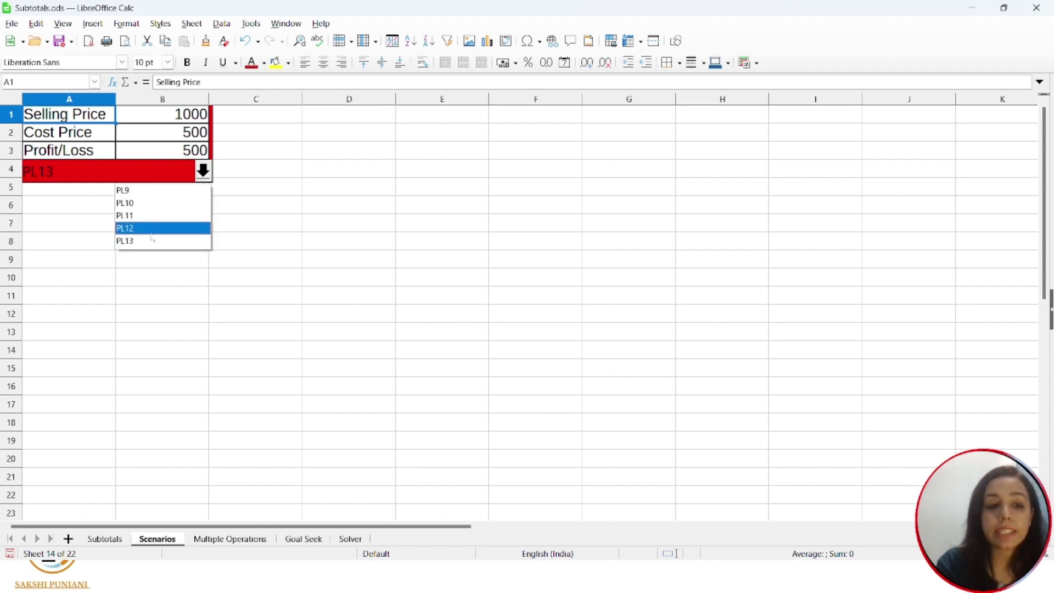
click(152, 233)
click(203, 171)
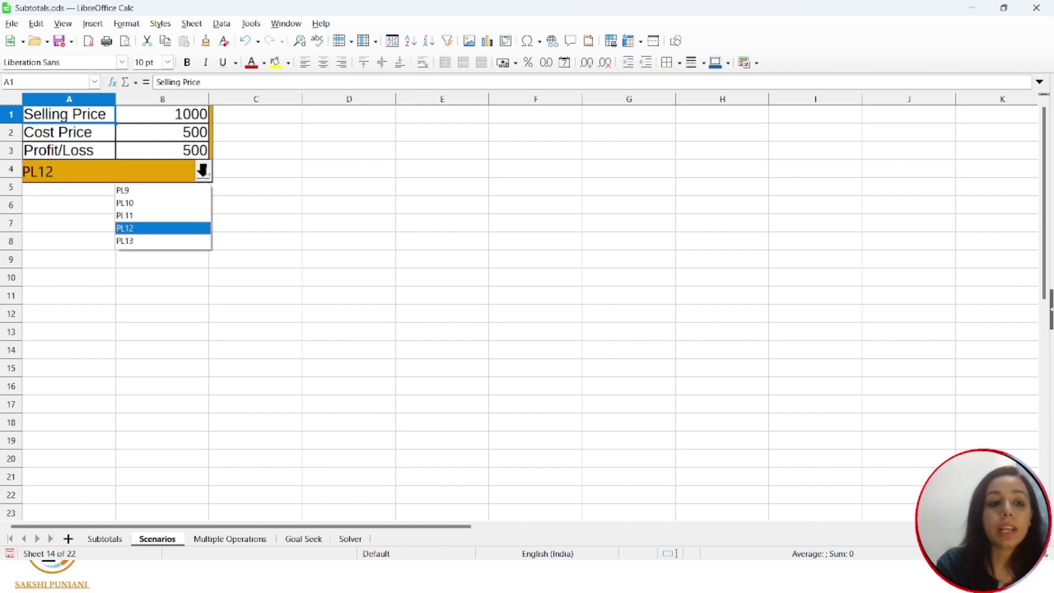
click(185, 190)
click(203, 170)
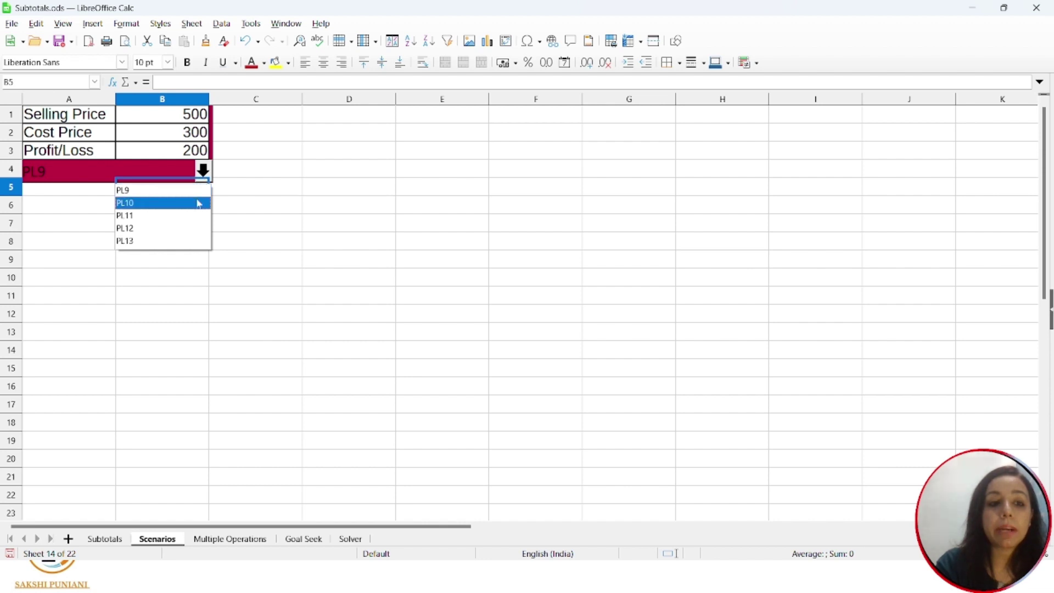
click(199, 203)
click(202, 171)
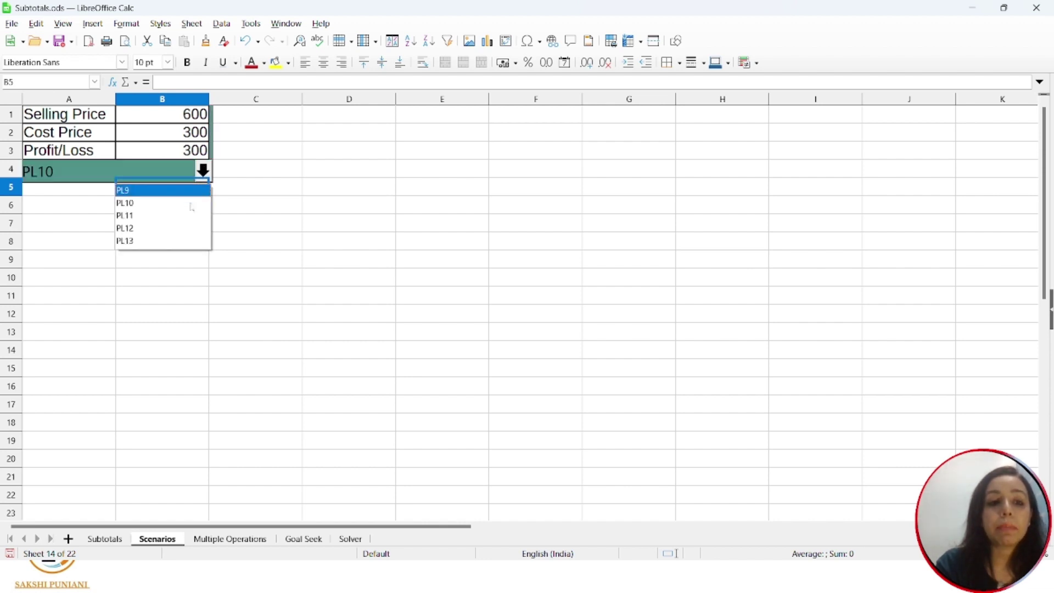
click(185, 217)
click(186, 220)
click(203, 170)
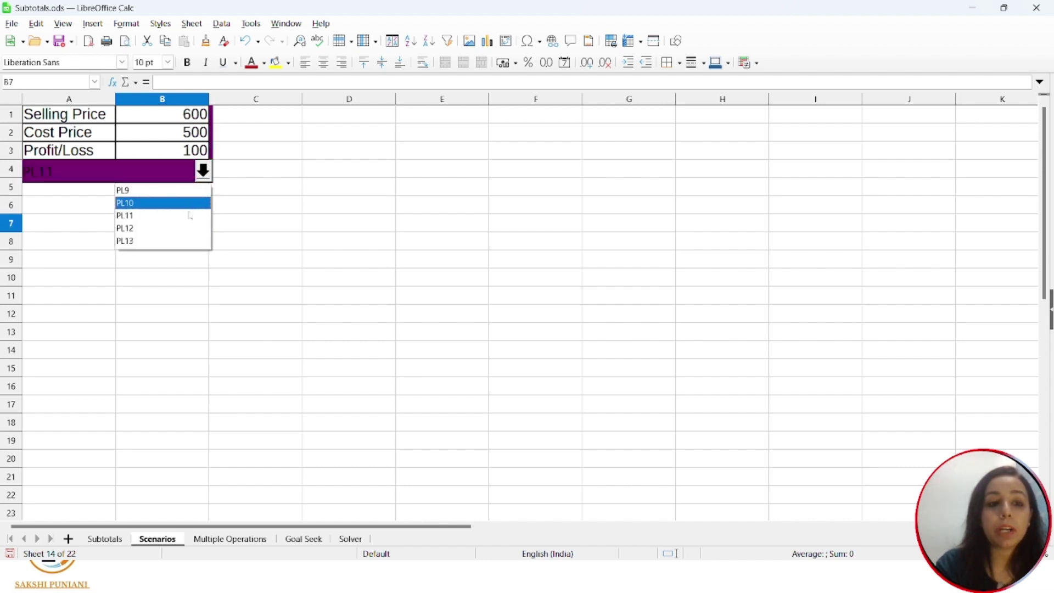
click(185, 230)
click(204, 173)
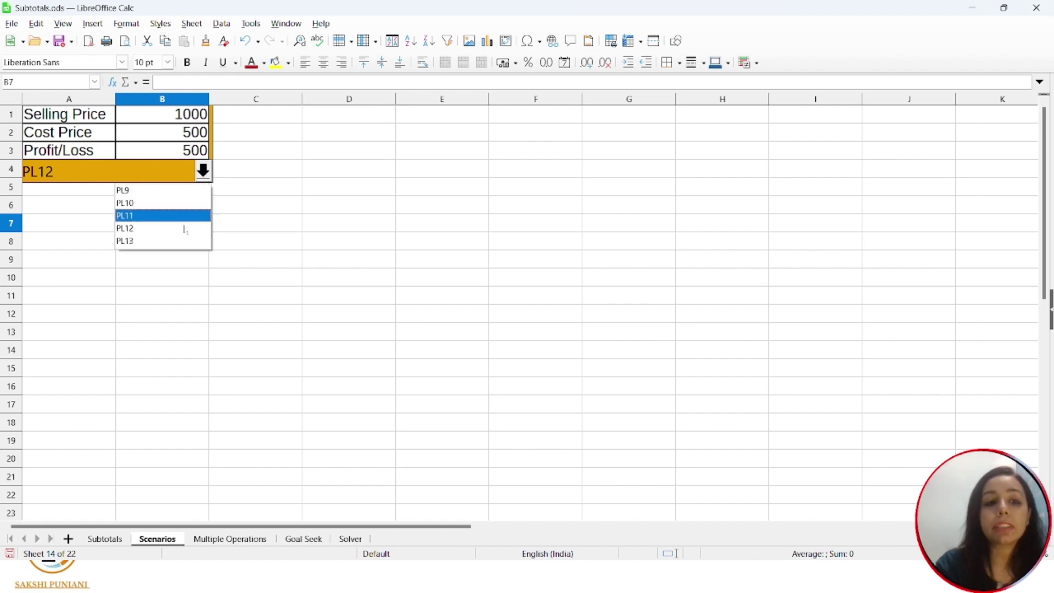
click(180, 243)
click(180, 245)
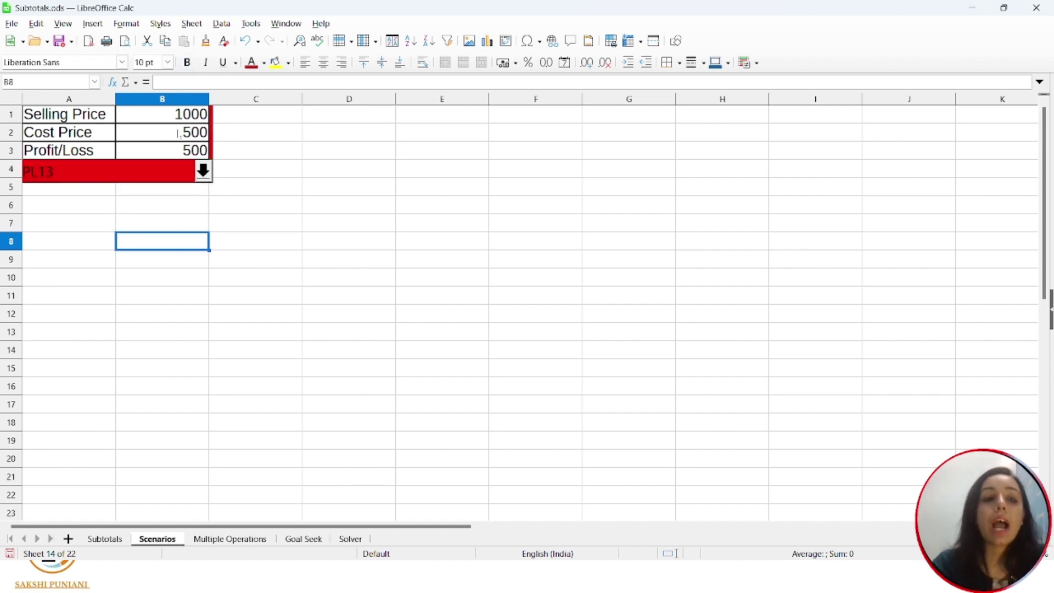
Step: Create a scenario from A1:B3 with Copy entire sheet enabled, keeping the default name, and undo its creation
drag(100, 122, 189, 152)
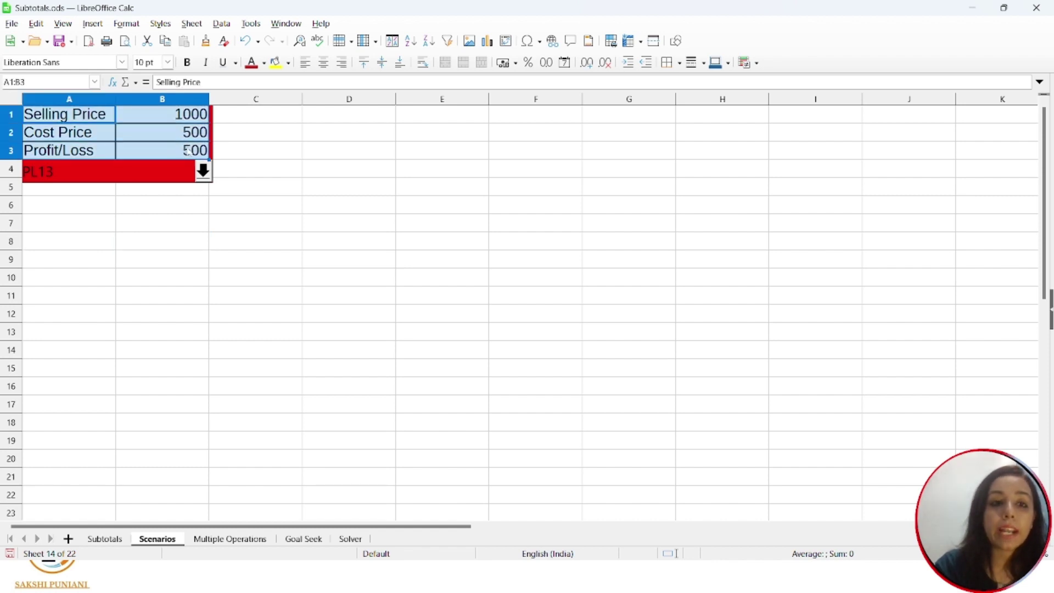
click(252, 23)
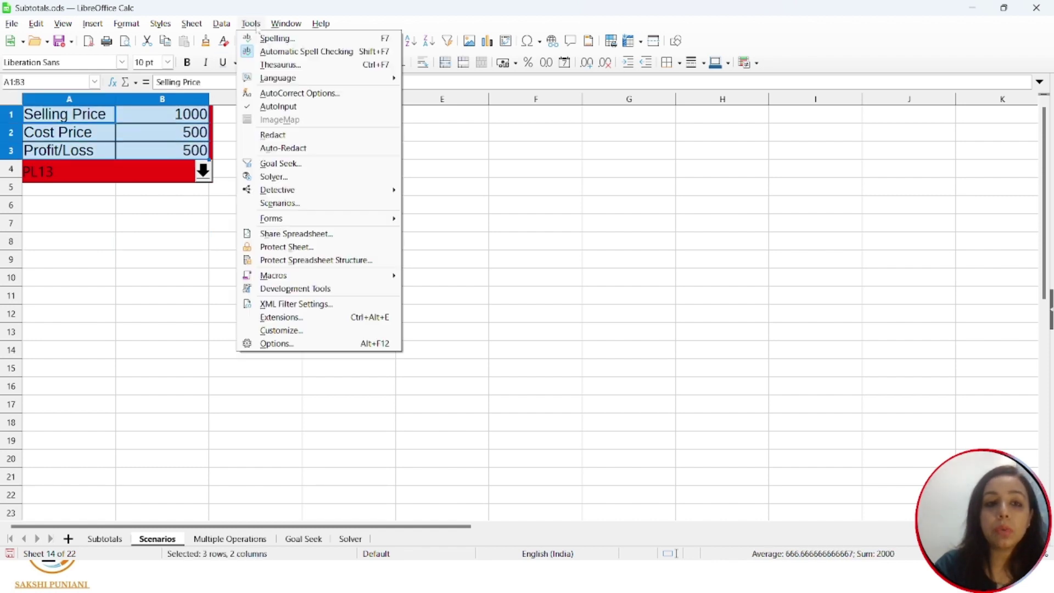
click(291, 202)
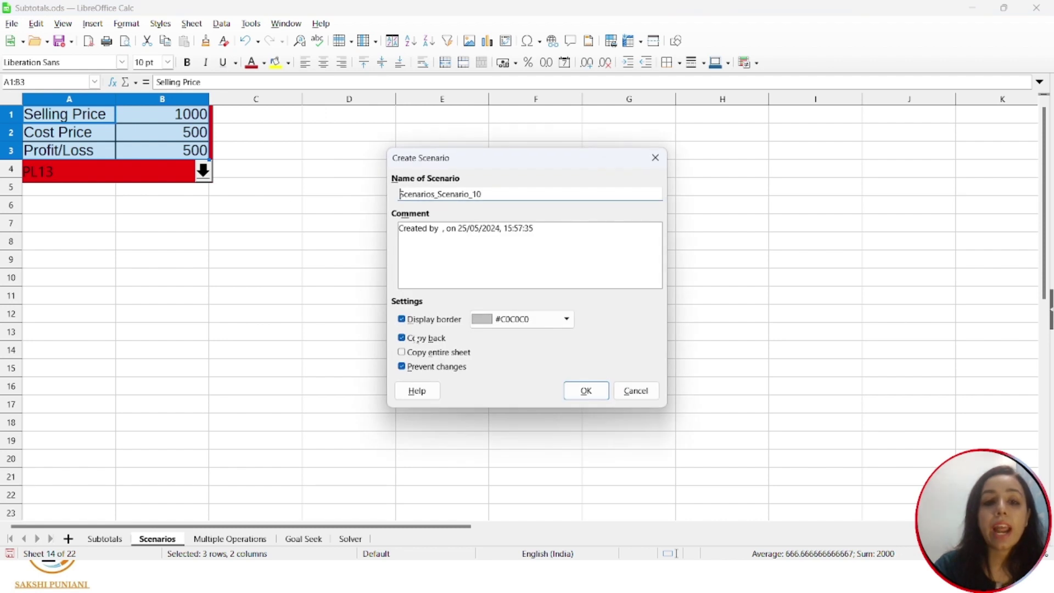
click(403, 353)
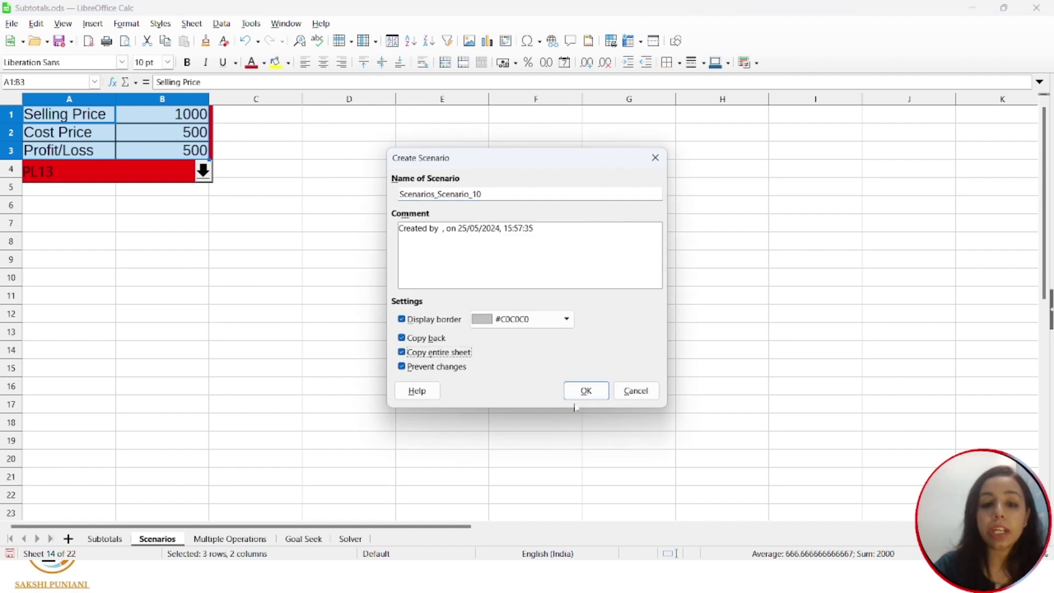
click(585, 391)
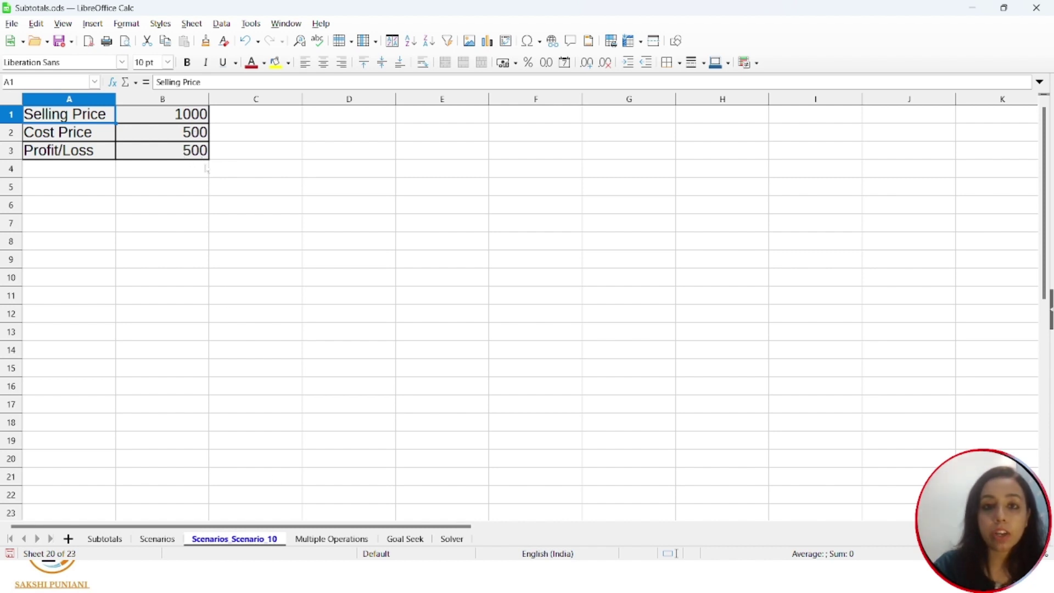
key(ctrl+z)
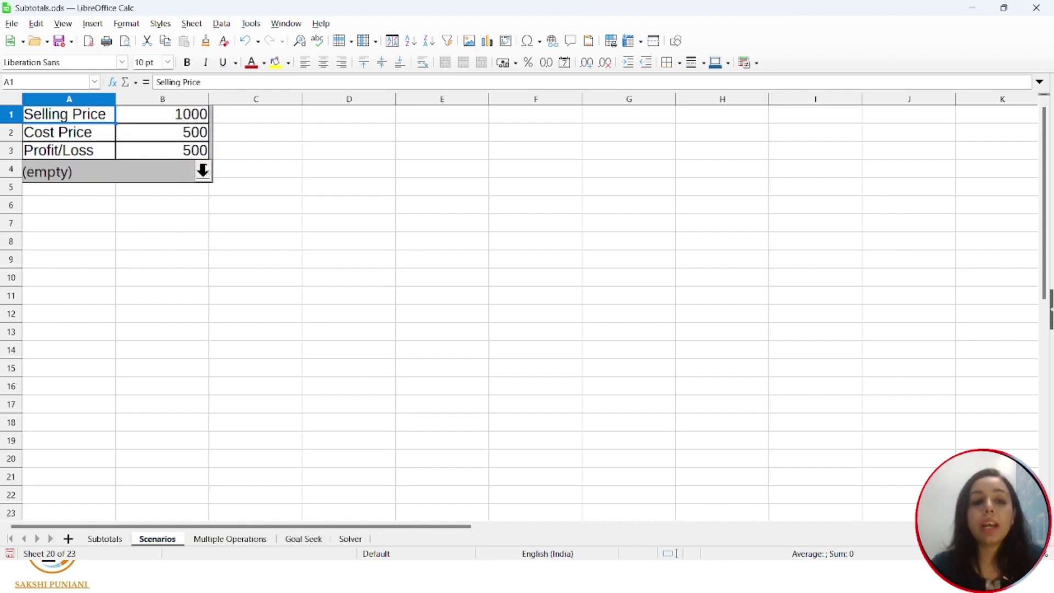
Step: Make PL10 the active scenario for the price table in A1:B3
click(202, 171)
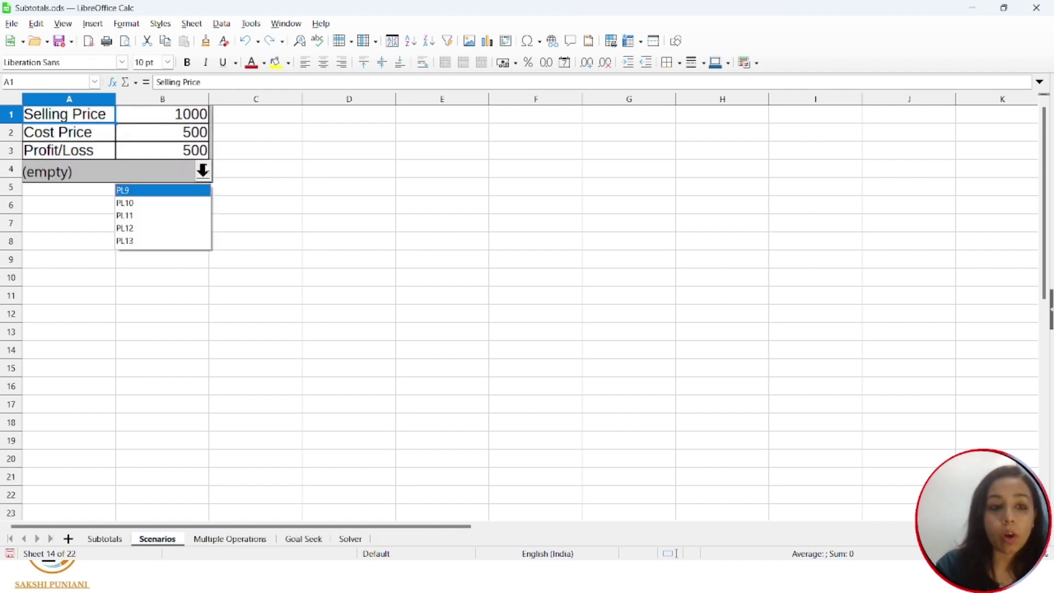
click(254, 160)
click(204, 172)
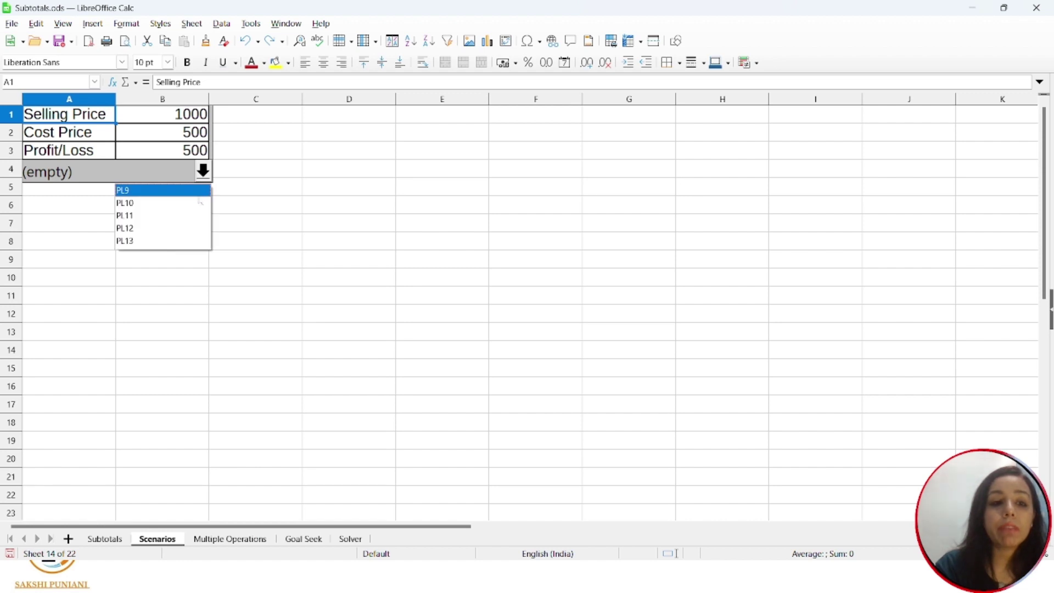
click(204, 187)
click(199, 204)
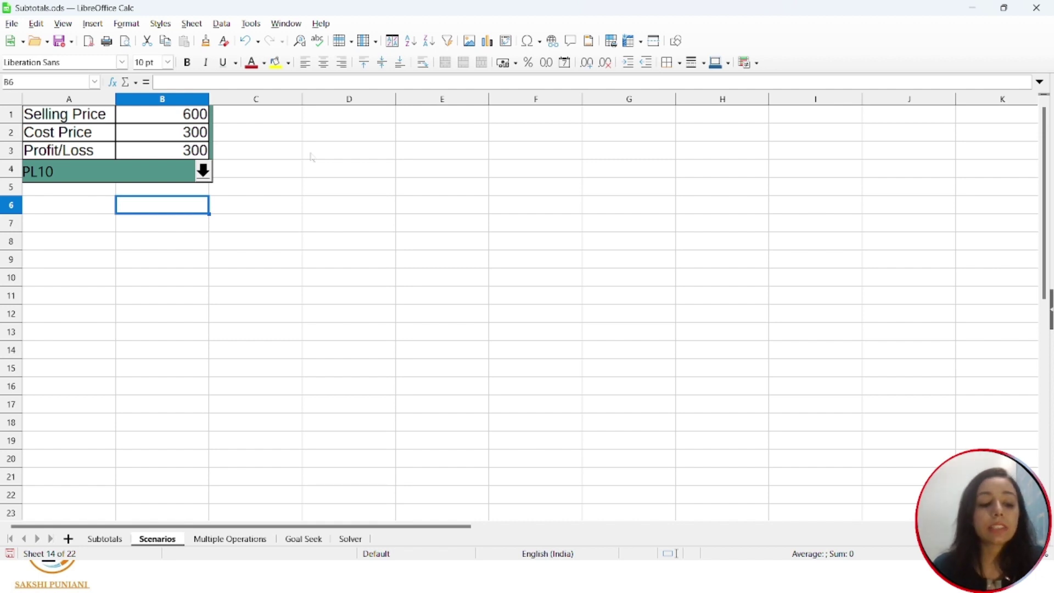
Step: Switch to the PowerPoint slide show and advance from the Steps-Scenario slide to the What-if Analysis Tool slide
key(alt+Tab)
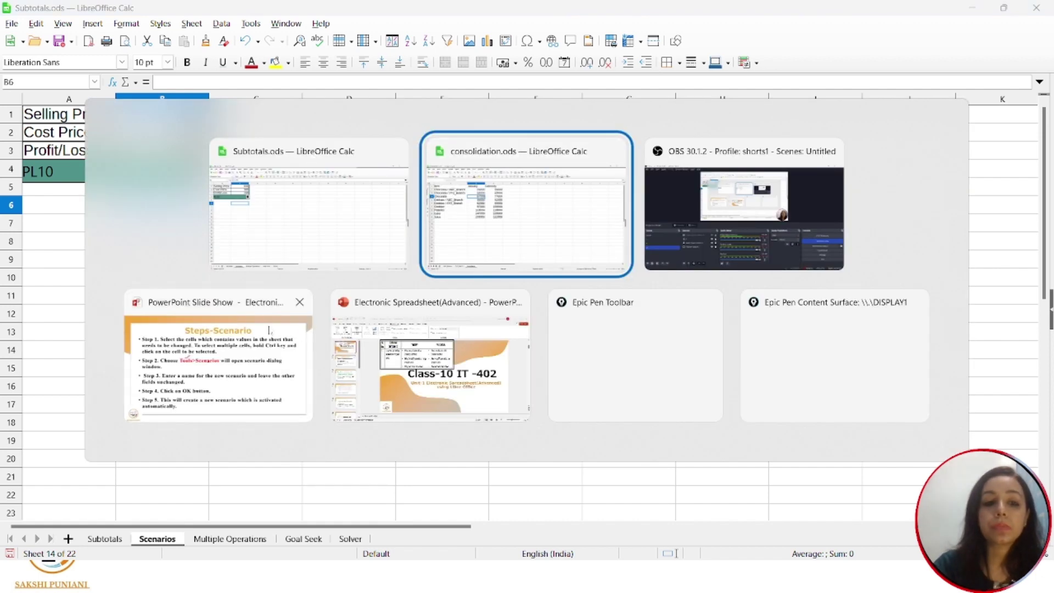
click(218, 352)
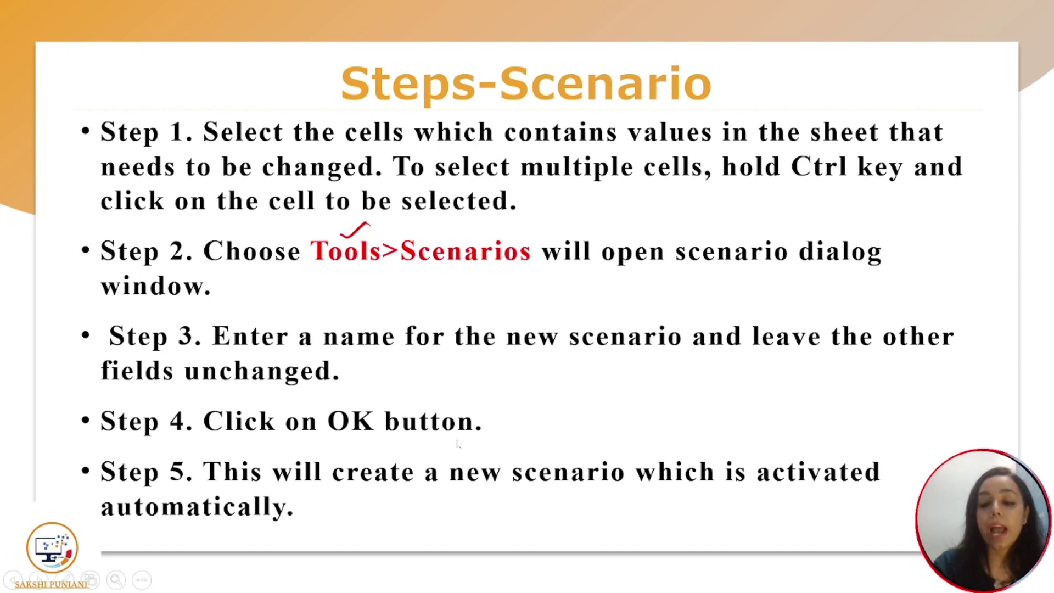
key(Right)
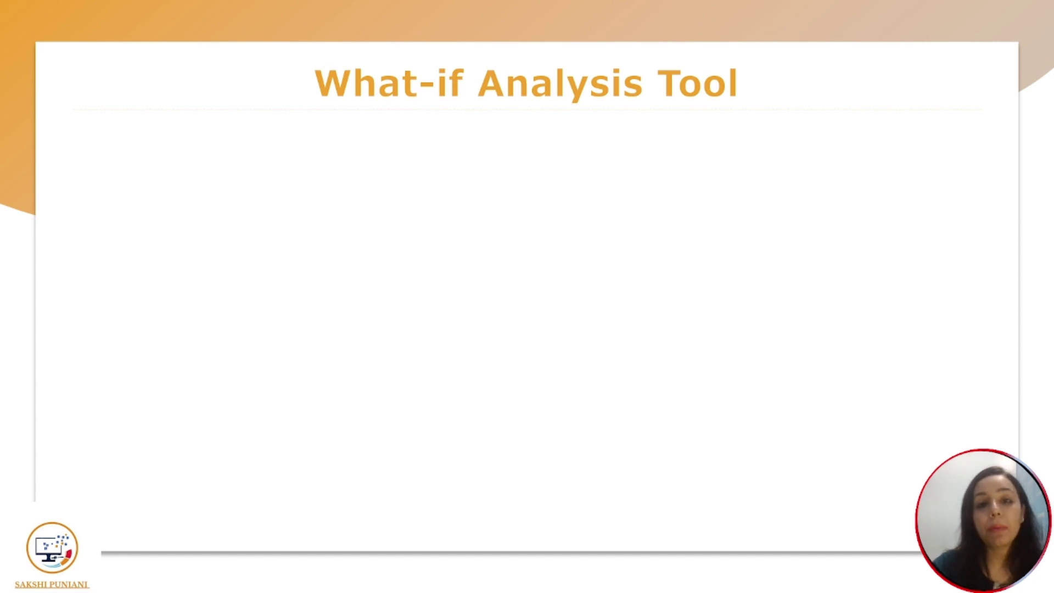
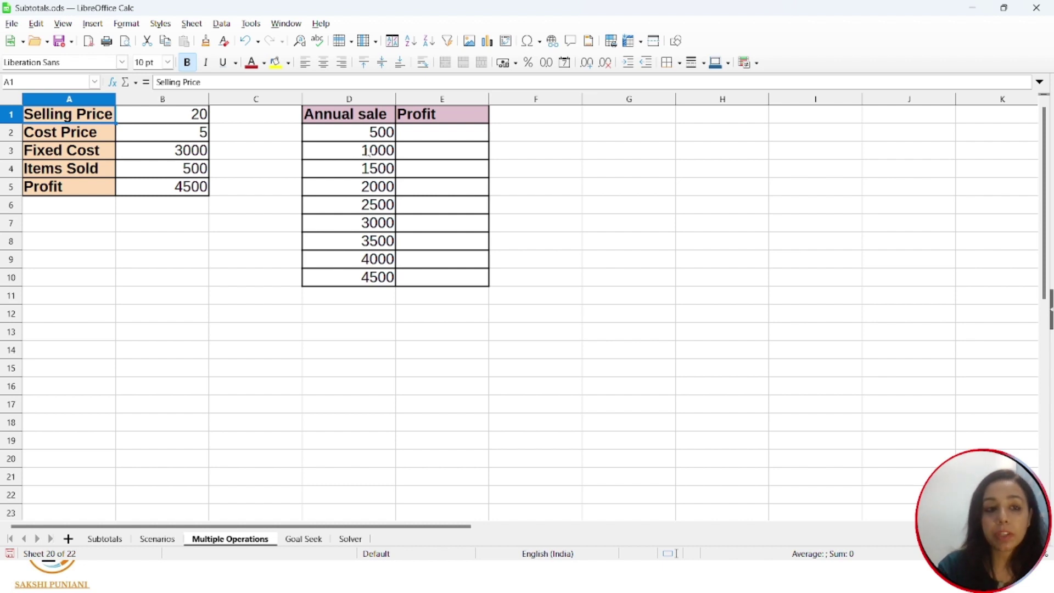
Step: Examine the selling price, cost price, fixed cost and items sold inputs and the profit formula in B5 that uses them
click(195, 114)
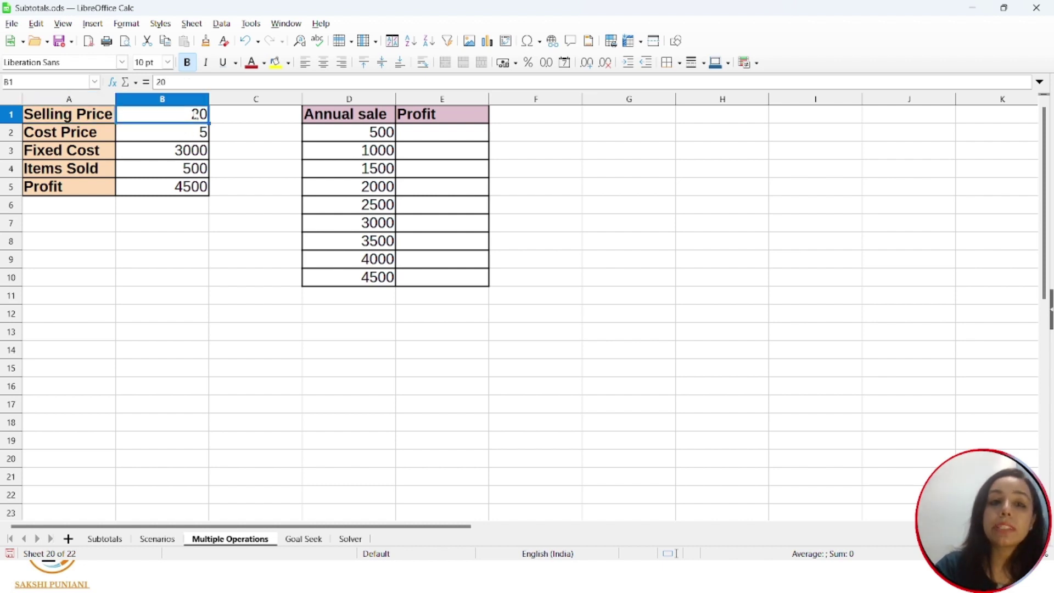
click(190, 129)
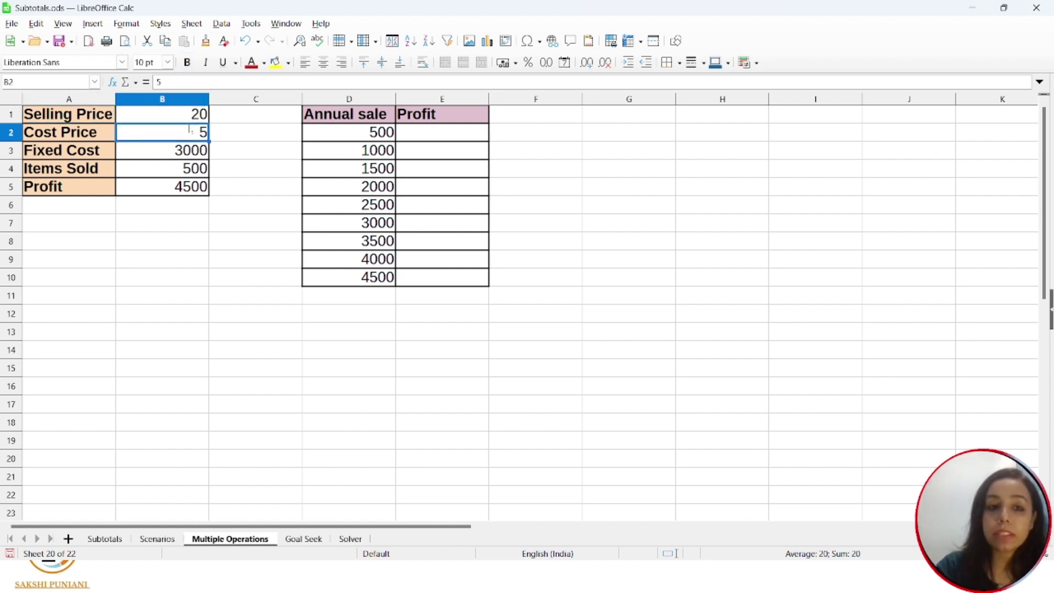
click(141, 155)
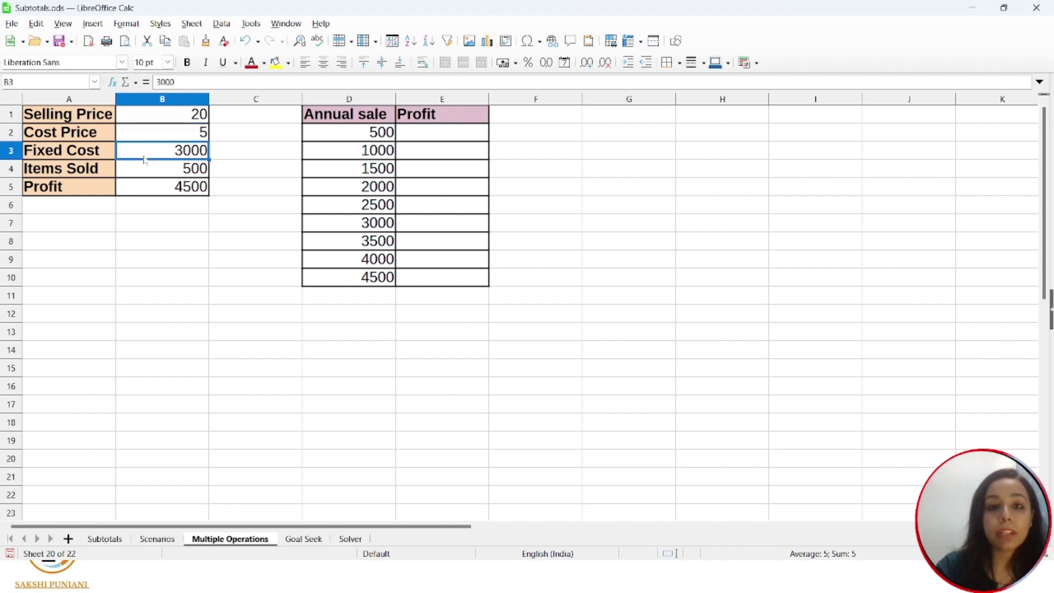
click(151, 175)
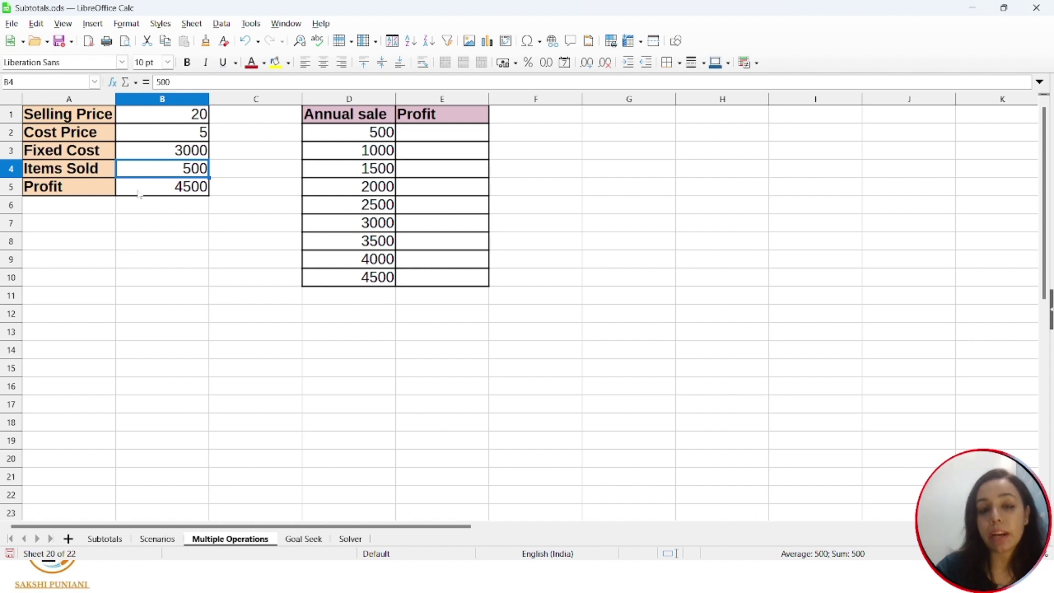
click(169, 132)
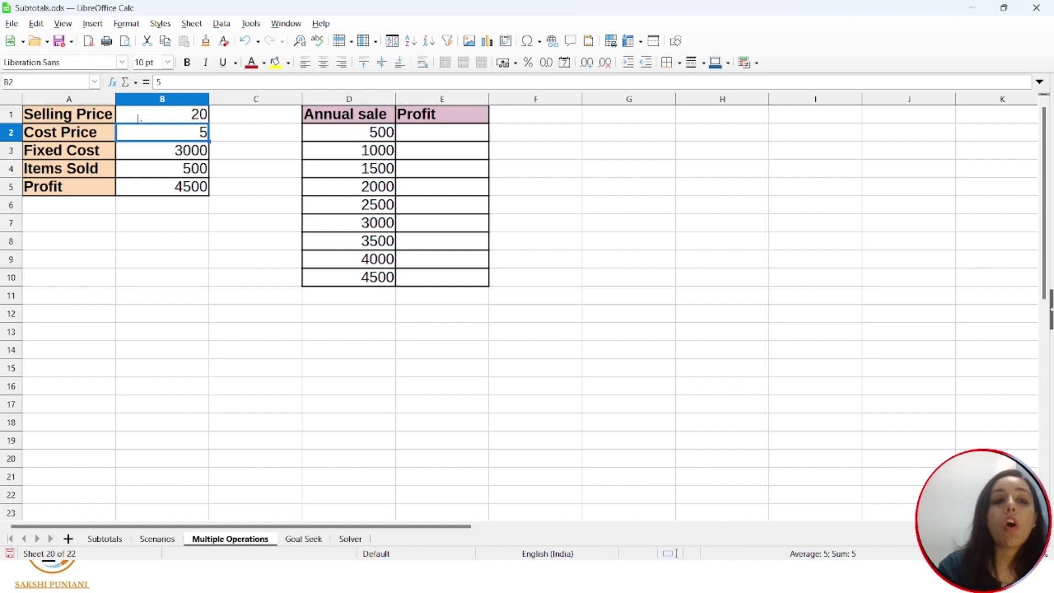
click(151, 171)
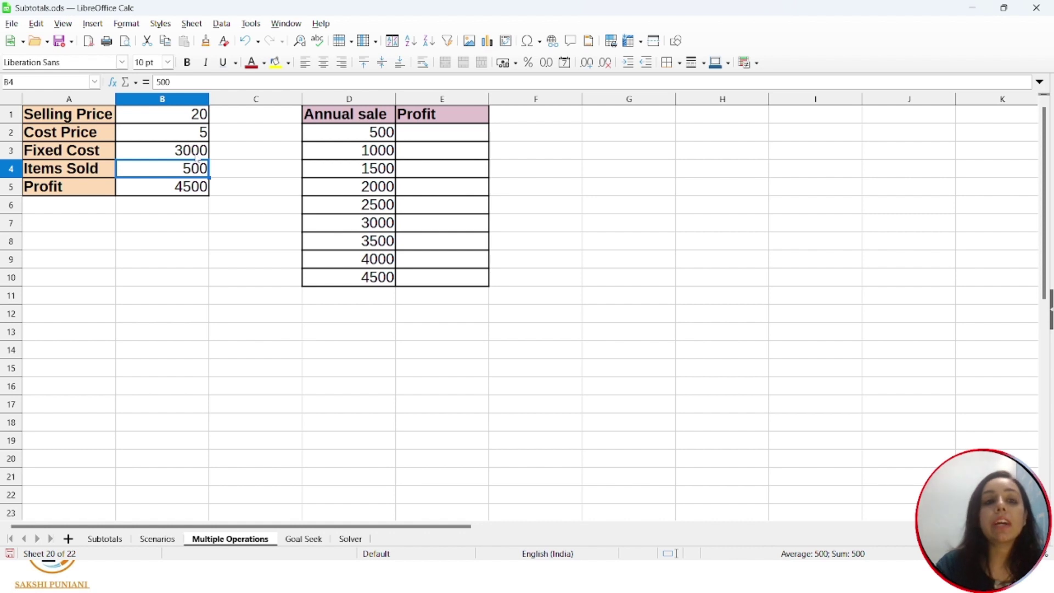
click(193, 192)
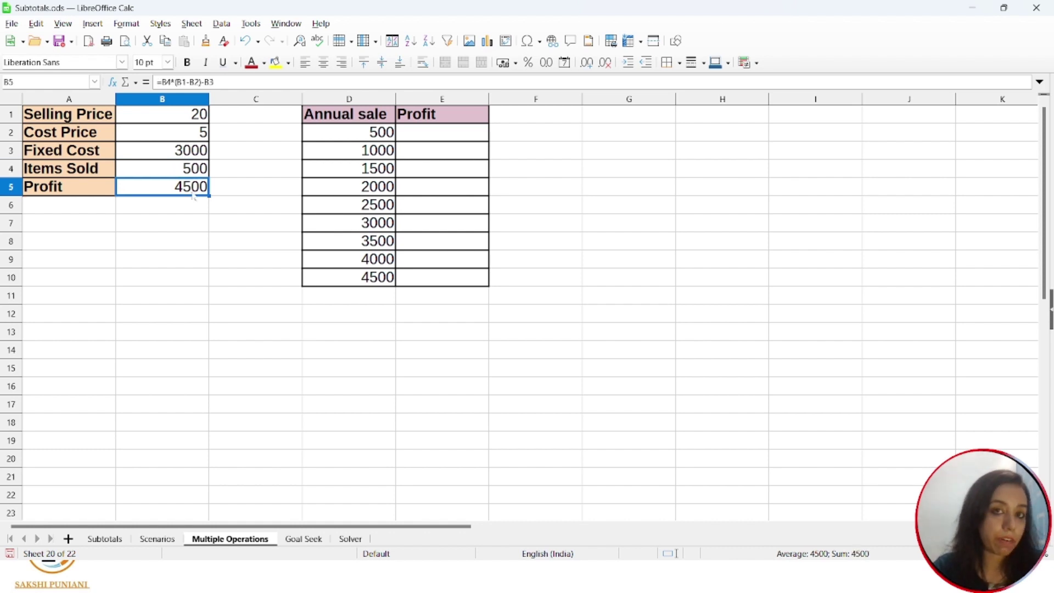
click(184, 120)
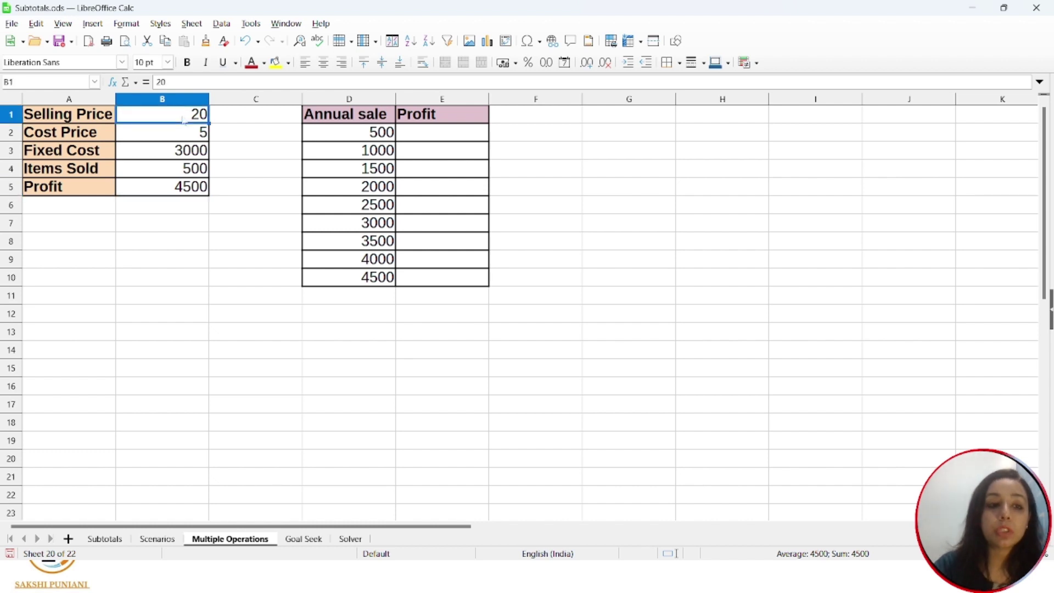
click(183, 137)
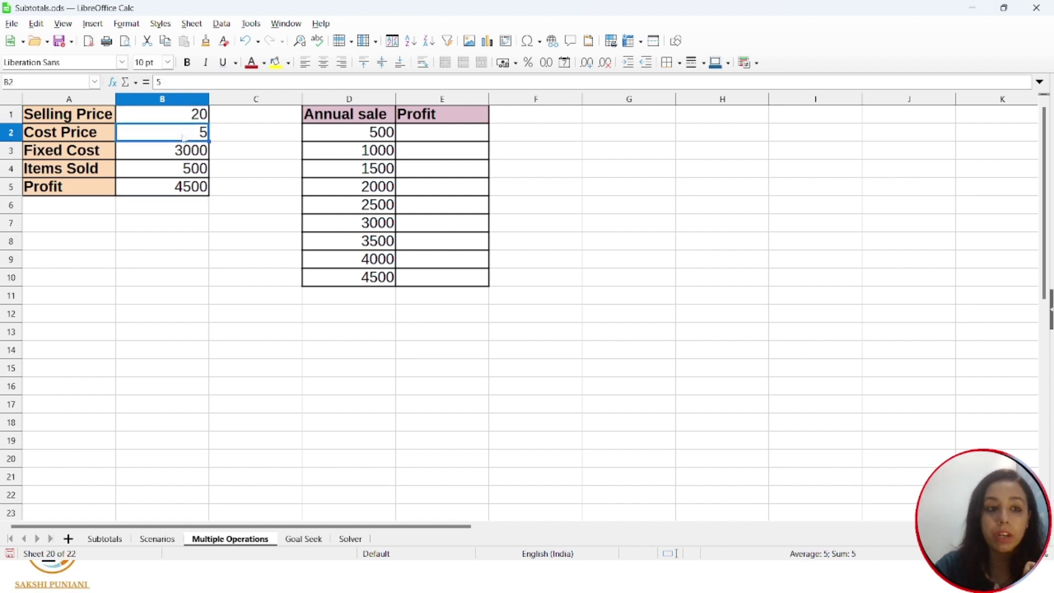
click(164, 169)
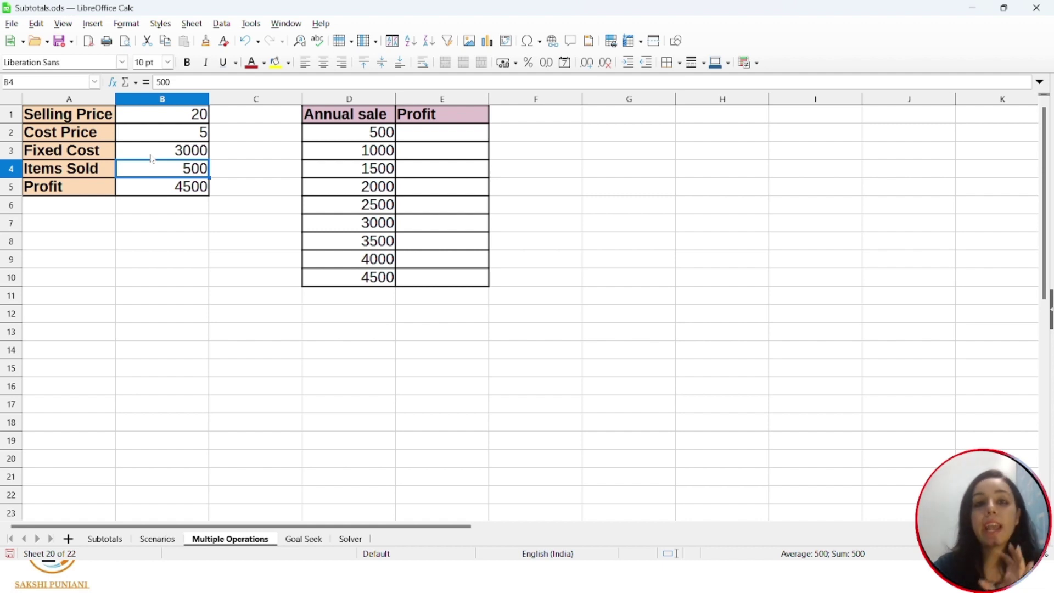
click(188, 193)
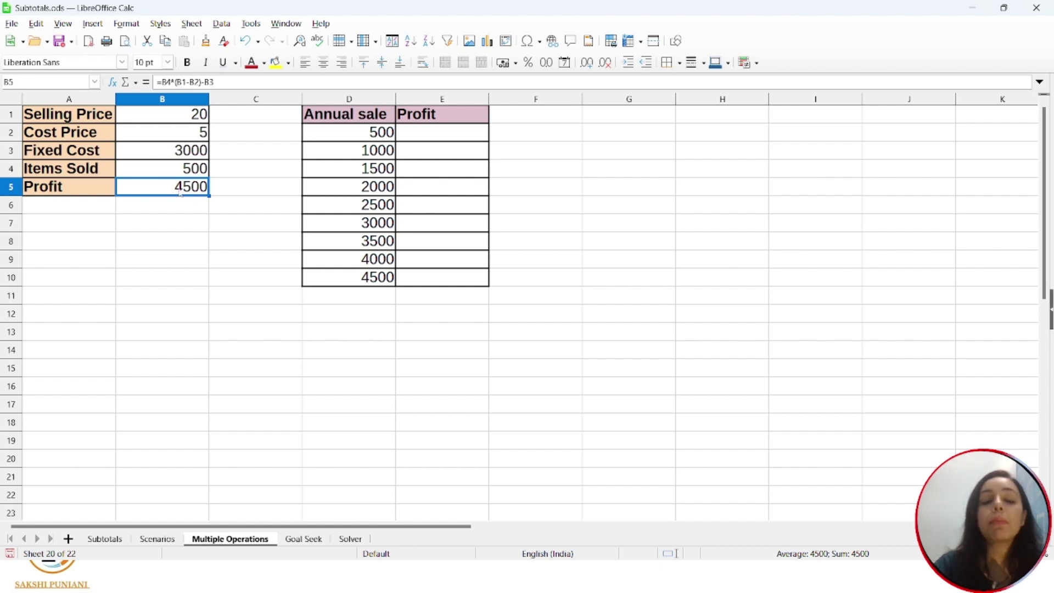
double_click(176, 186)
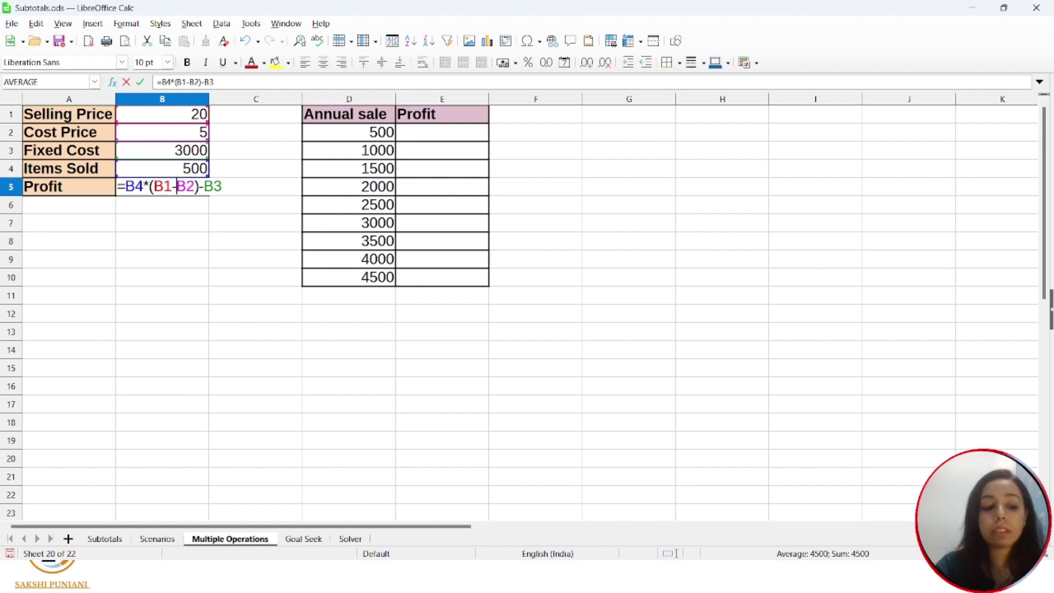
key(Return)
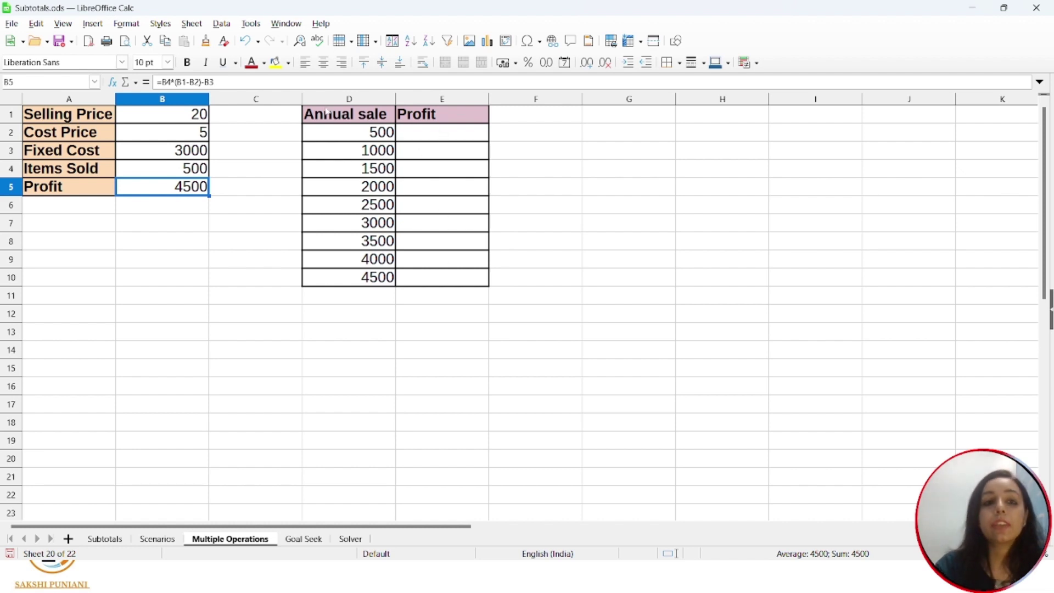
Step: Try Multiple Operations on D1:E10, including the header row, with B5 as the formula and B4 as the column input cell
drag(342, 120, 477, 278)
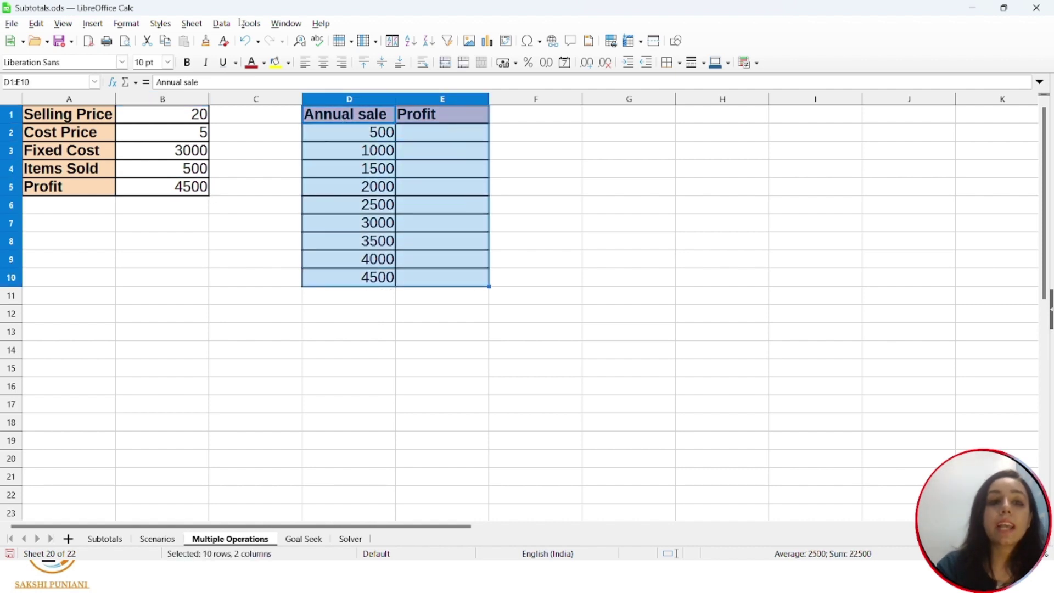
click(222, 23)
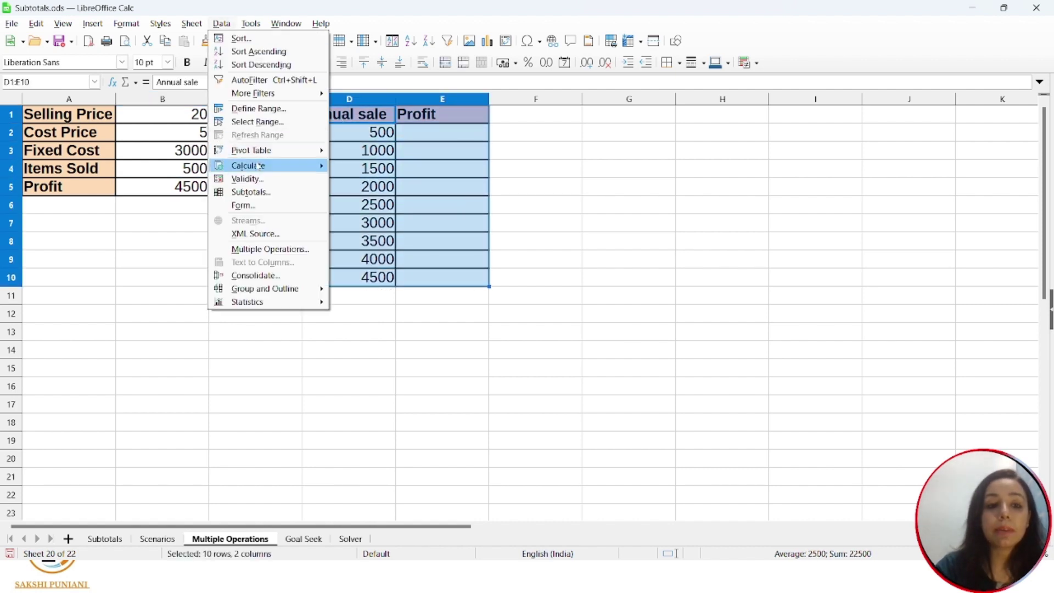
click(280, 251)
drag(464, 229, 636, 141)
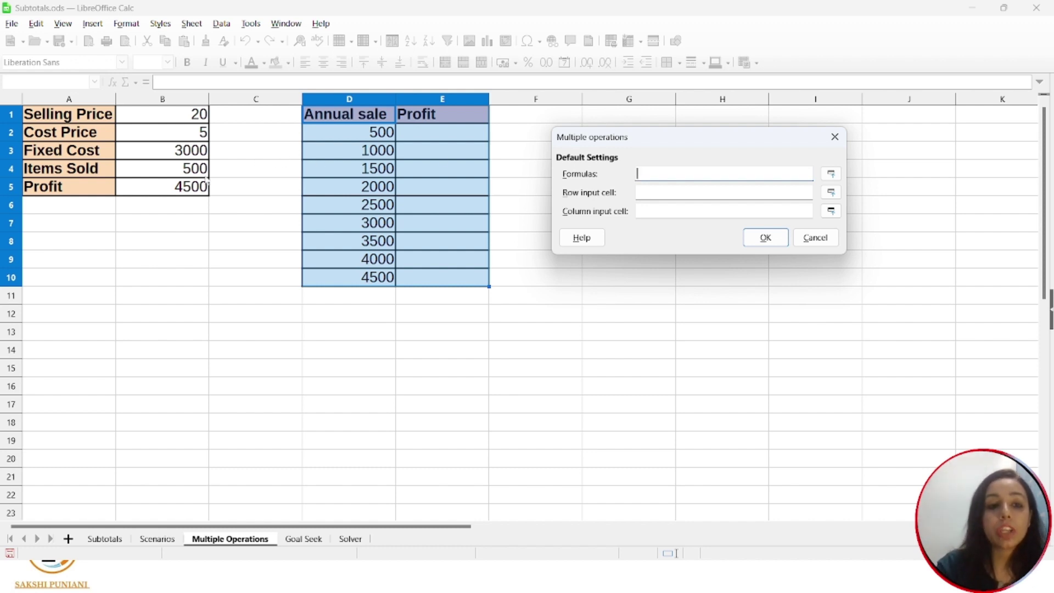
click(196, 188)
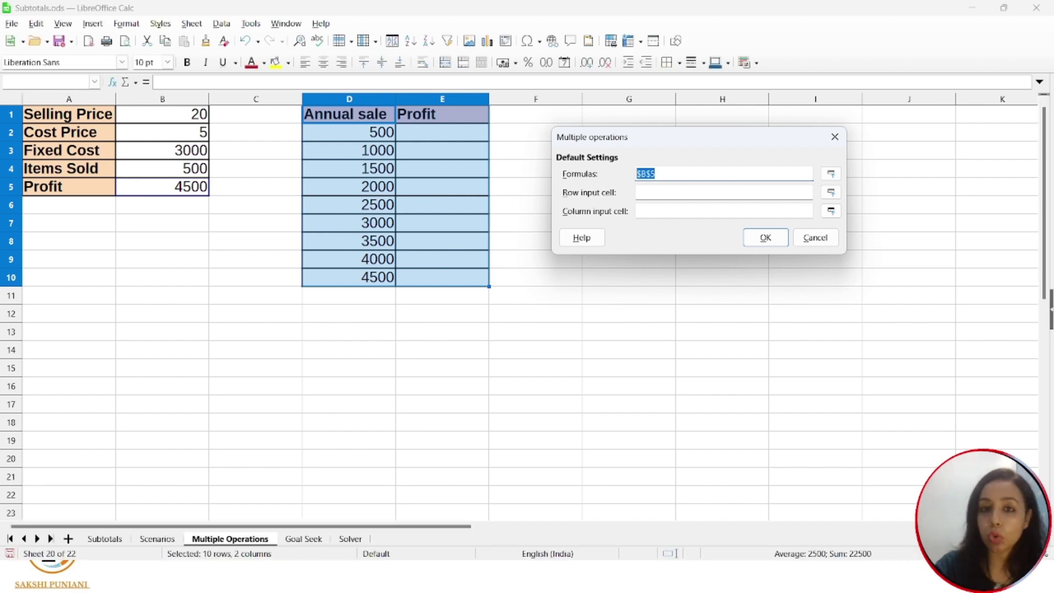
click(676, 211)
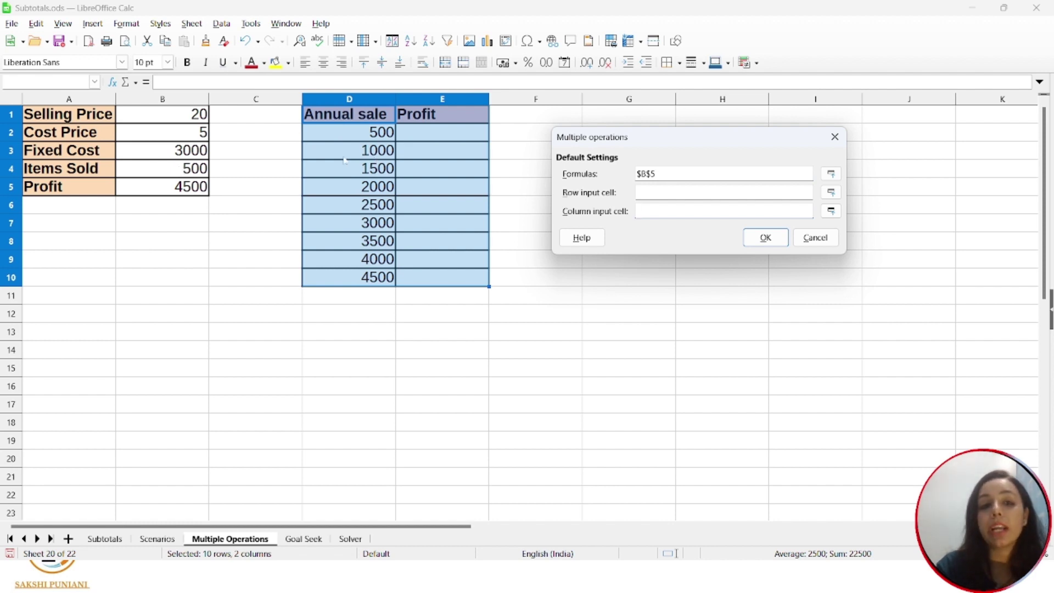
click(201, 171)
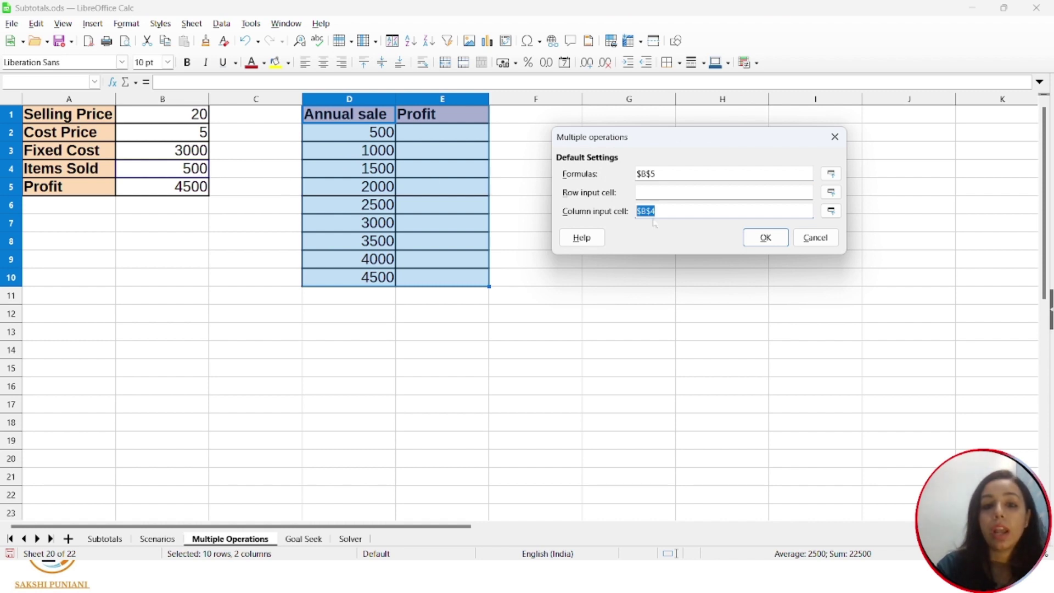
click(766, 242)
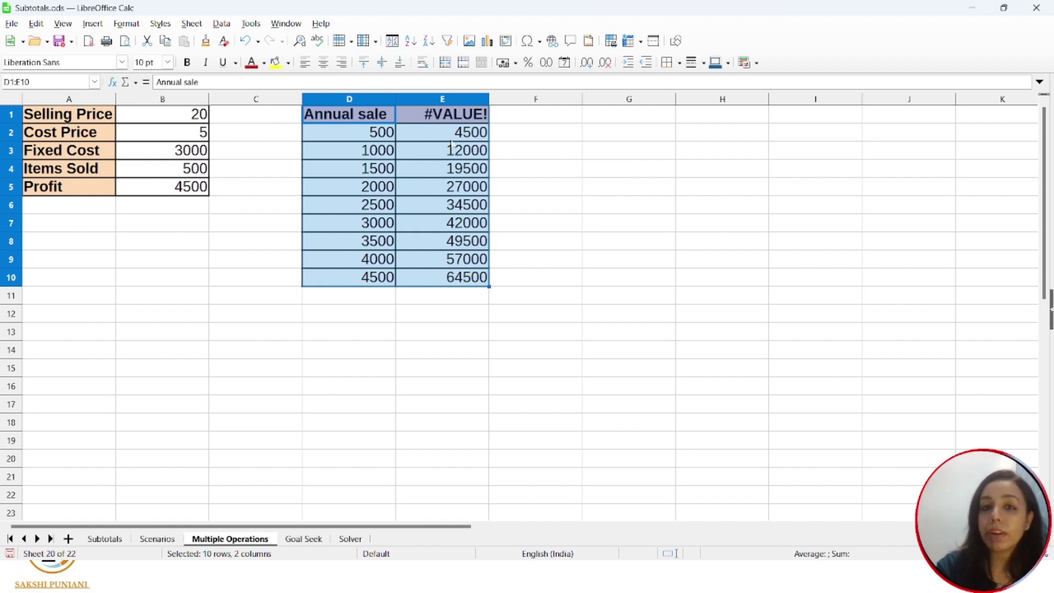
Step: Inspect the calculated profit for an annual sale of 1000, and undo the Multiple Operations on D1:E10
click(366, 152)
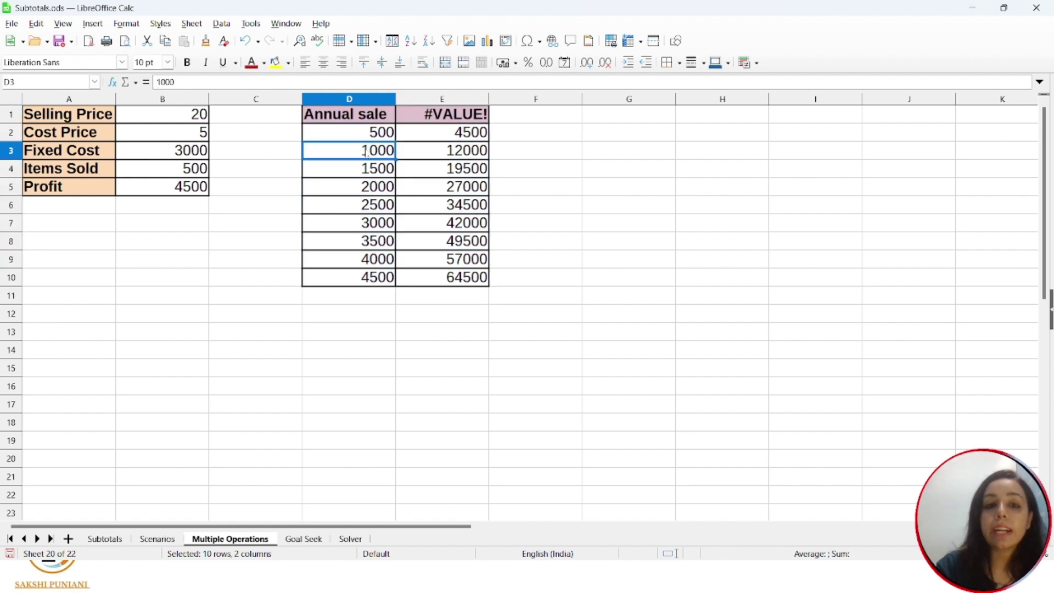
click(467, 153)
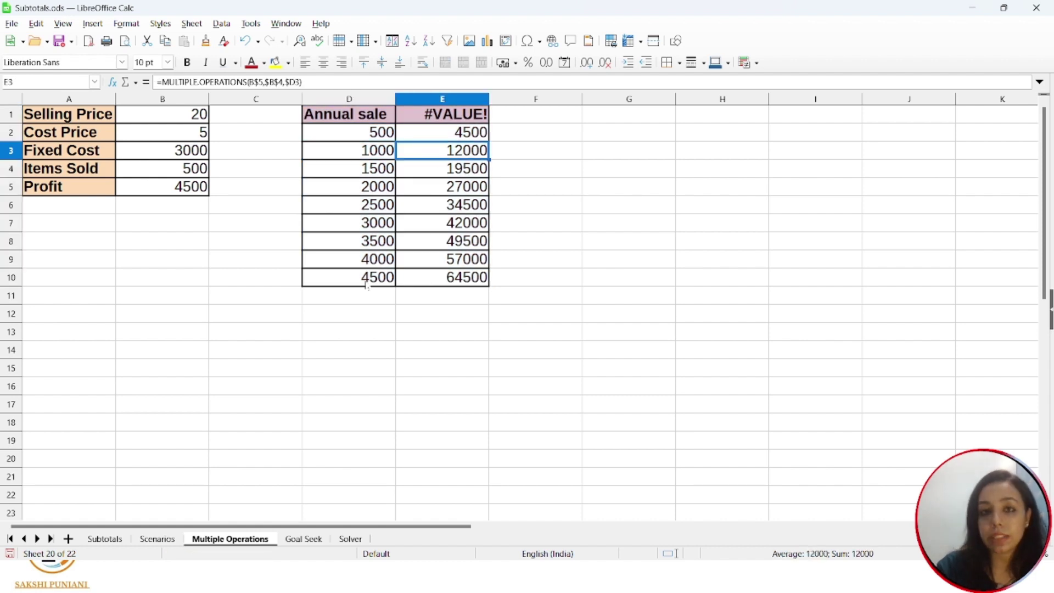
key(ctrl+z)
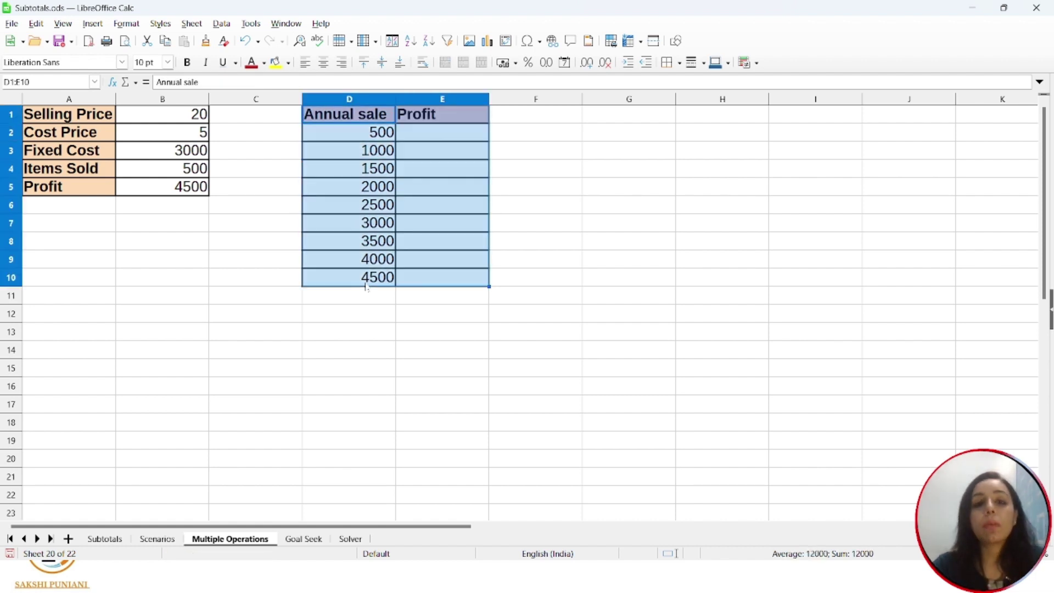
Step: Calculate the profits with Multiple Operations on D2:E10, using $B$5 as the formula and $B$4 as the column input cell
drag(425, 141, 431, 278)
drag(389, 135, 455, 264)
drag(550, 220, 444, 277)
click(361, 137)
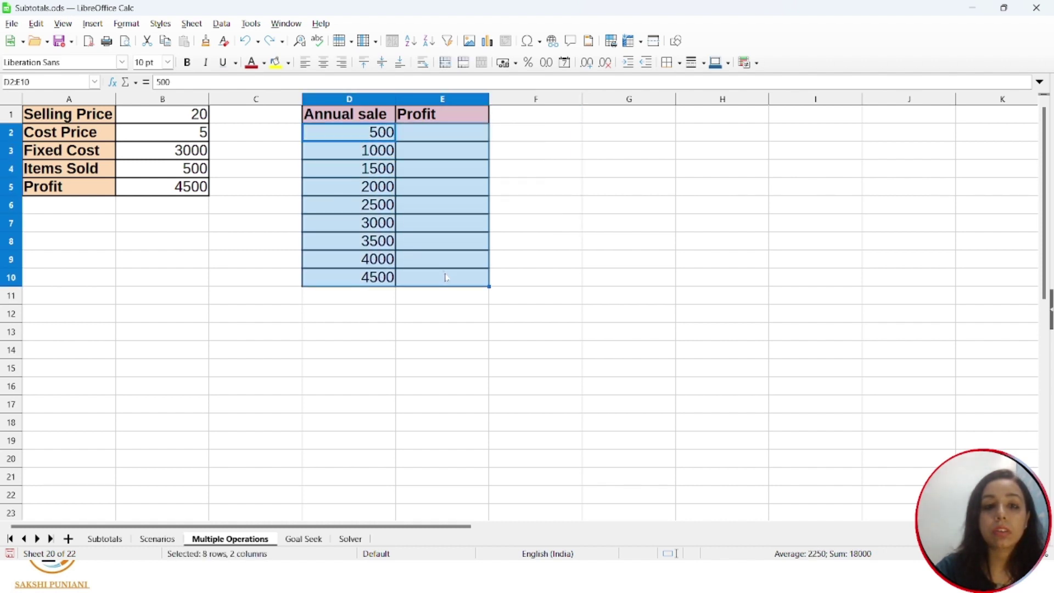
click(251, 24)
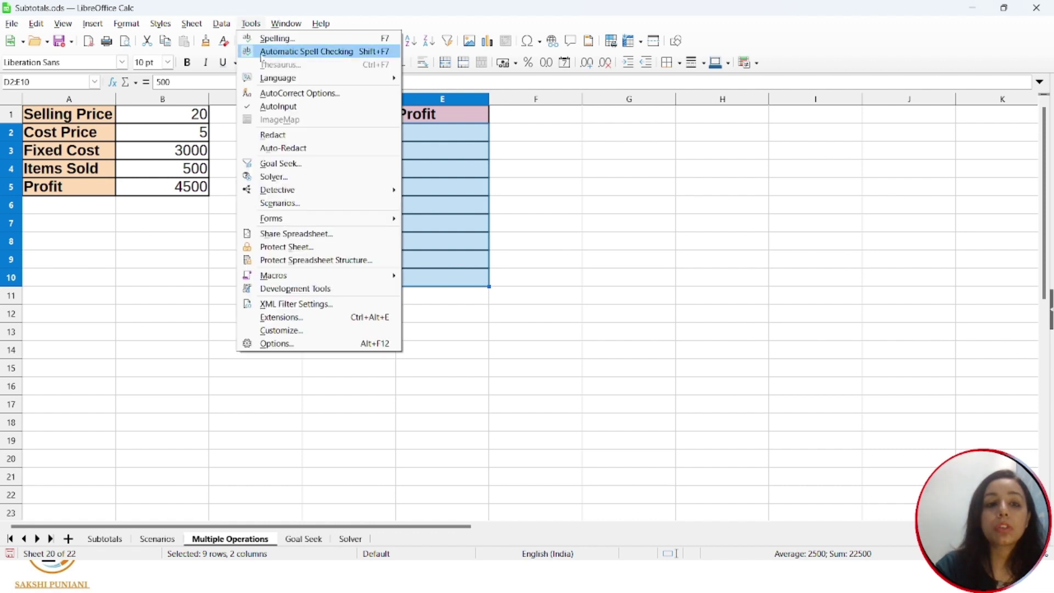
click(221, 23)
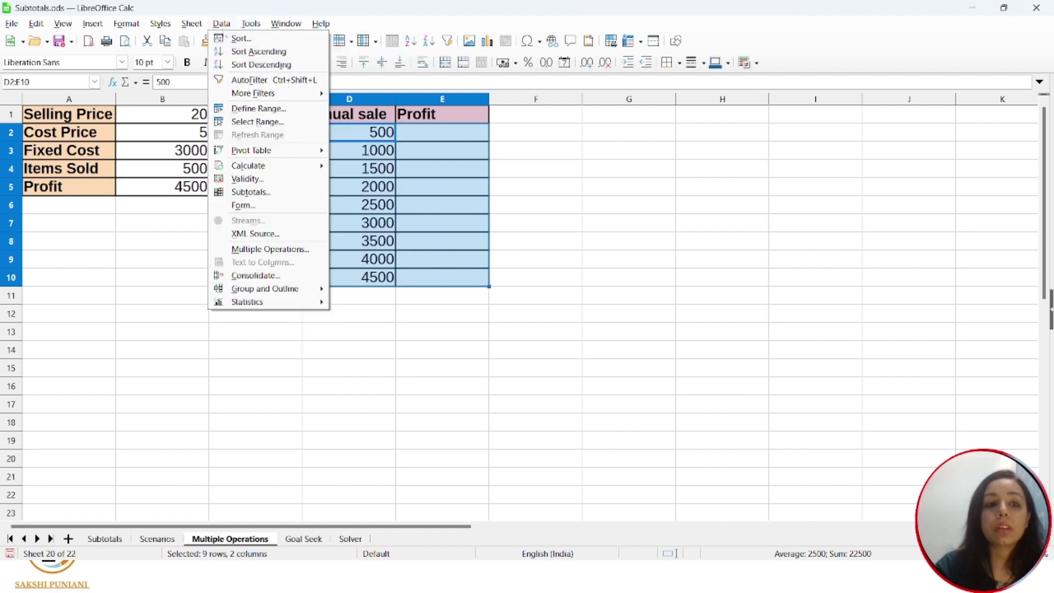
click(270, 250)
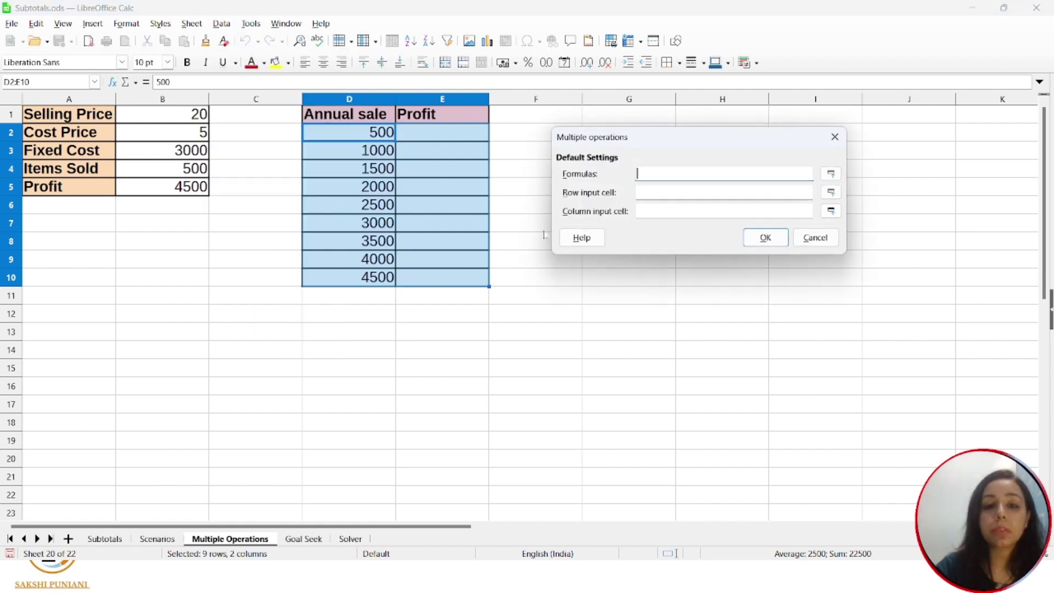
click(180, 192)
click(664, 212)
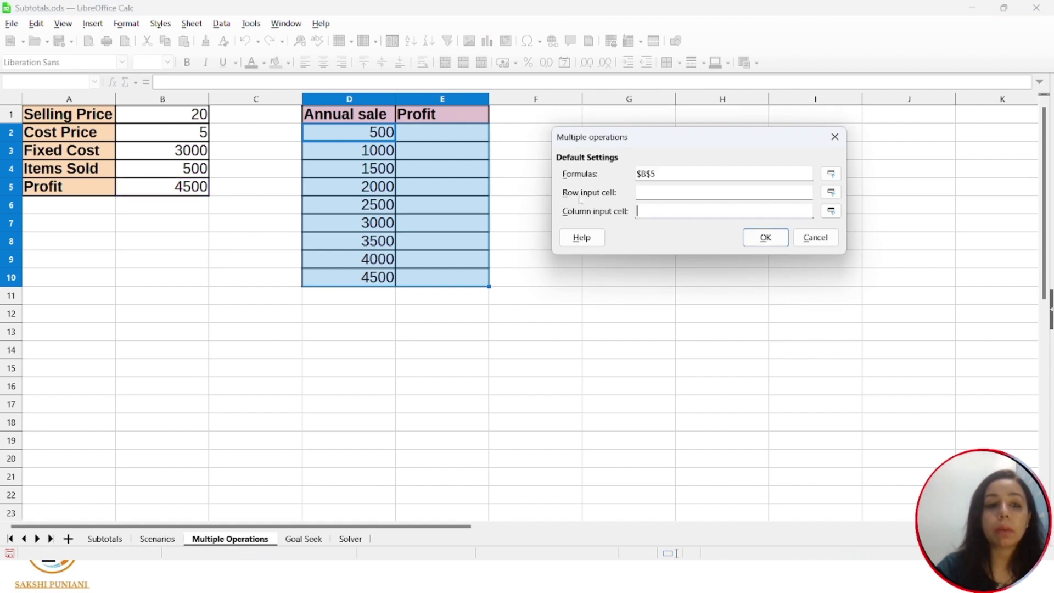
click(197, 172)
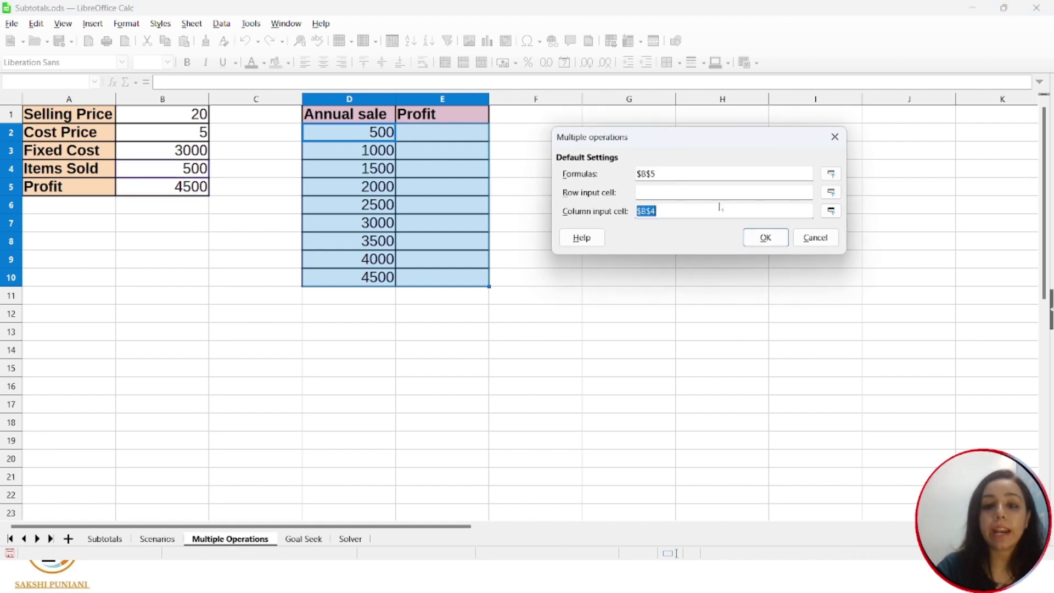
click(766, 238)
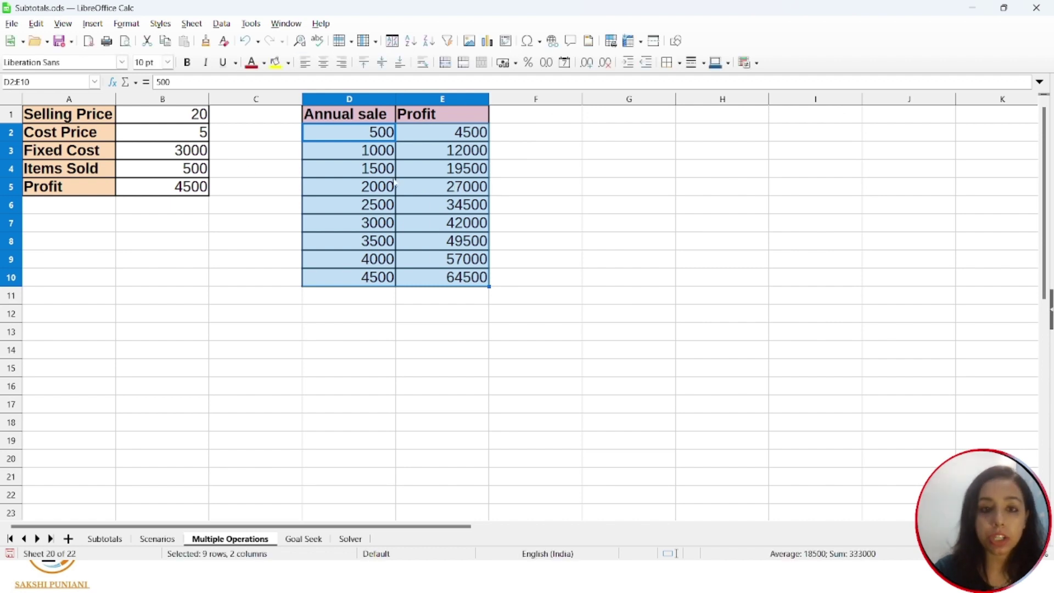
click(380, 141)
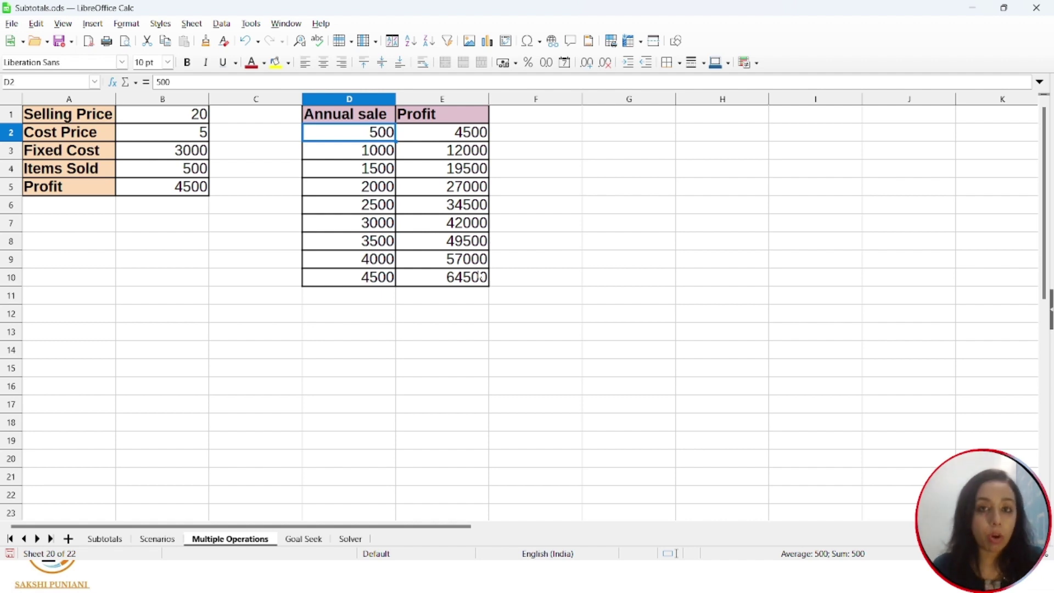
Step: Switch to the PowerPoint slide show and advance from the Steps-What-if Analysis Tool slide to the Goal Seek slide's first bullet
key(alt+Tab)
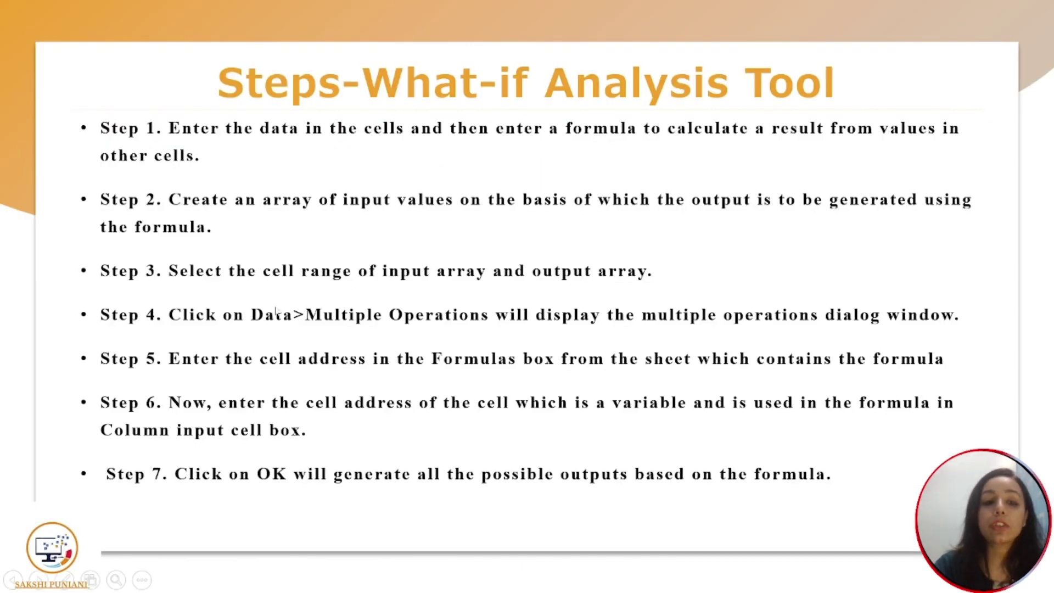
drag(267, 300, 289, 286)
key(Right)
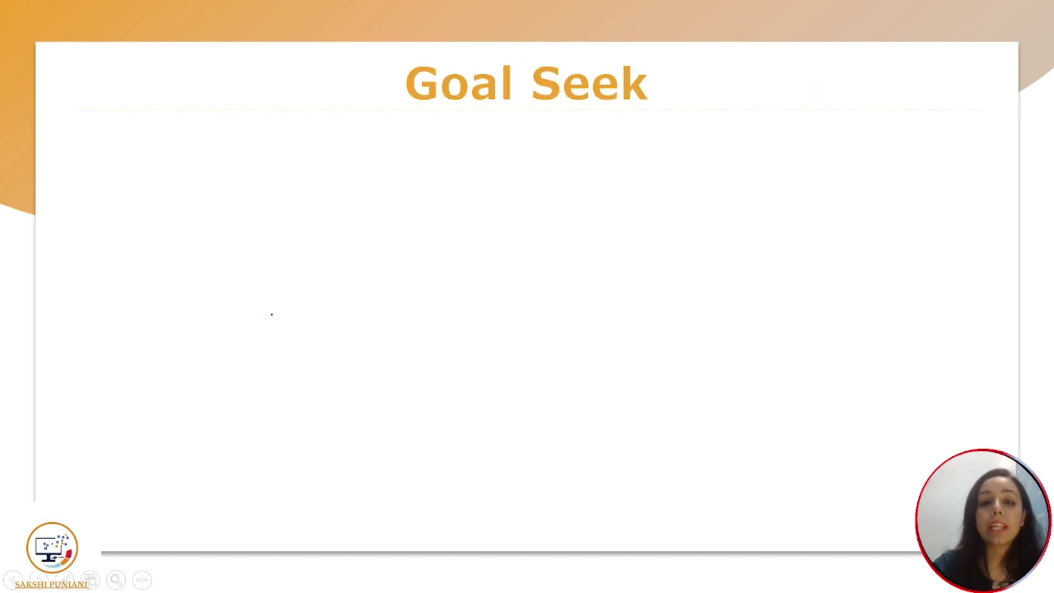
key(Right)
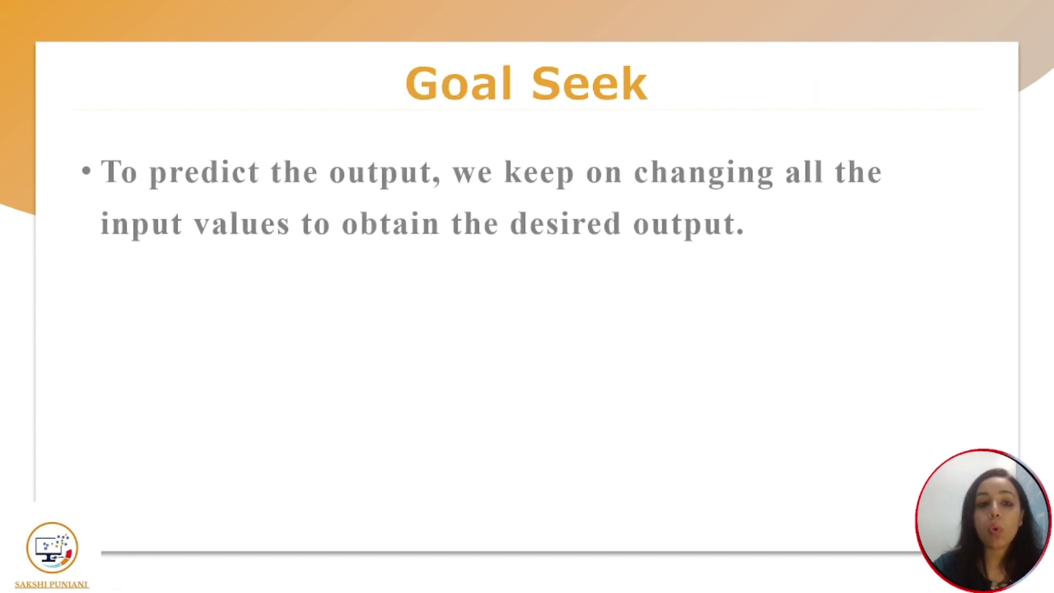
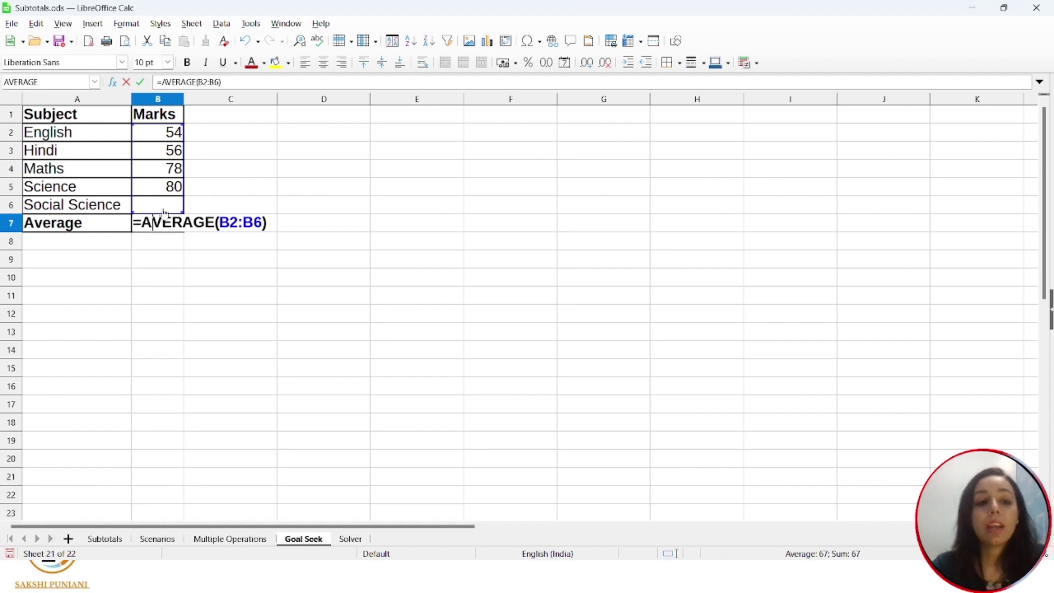
Step: Inspect the AVERAGE formula in the Average cell B7, leaving it as it is
drag(165, 213, 172, 230)
double_click(171, 231)
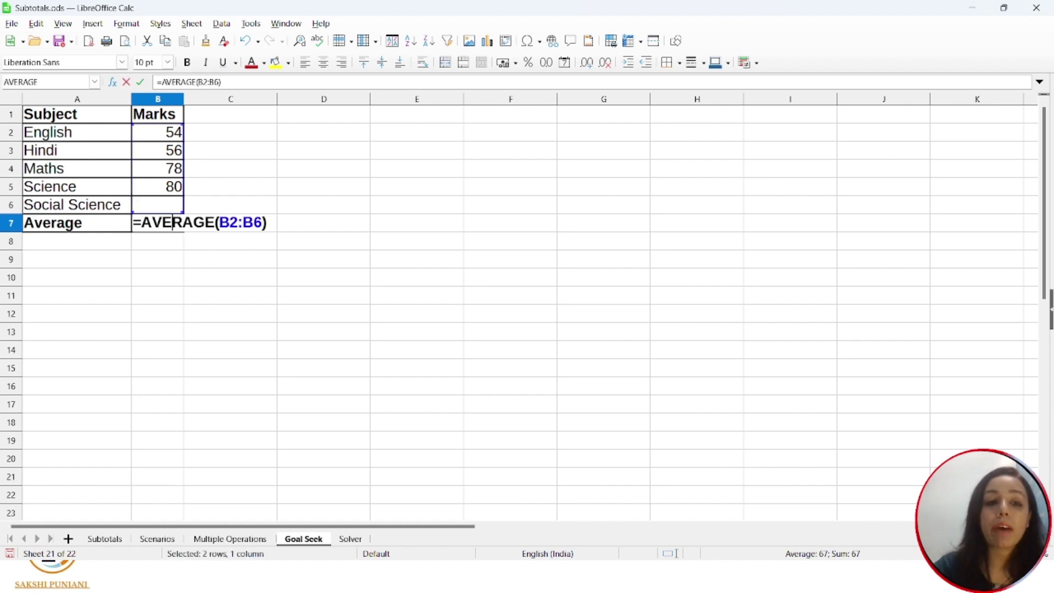
key(Escape)
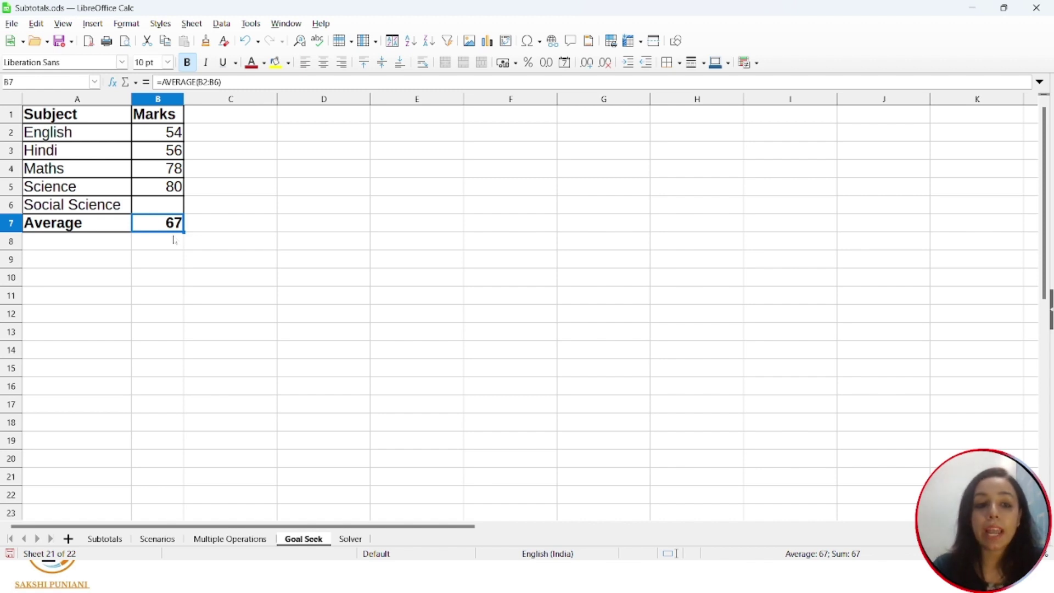
Step: Start Goal Seek with the Average in B7 as the formula cell and 70 as the target value
click(157, 209)
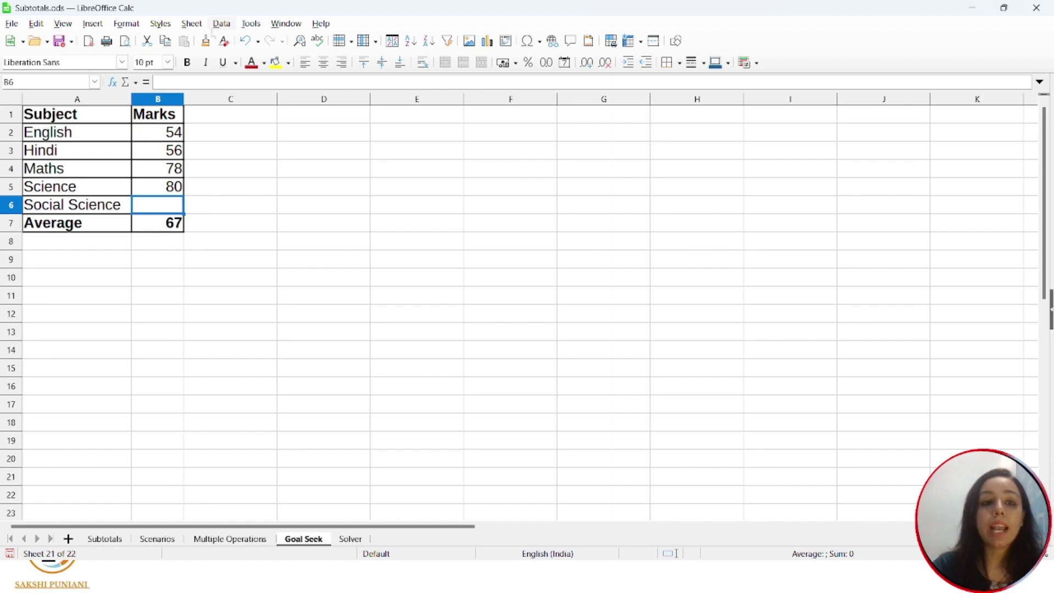
click(251, 24)
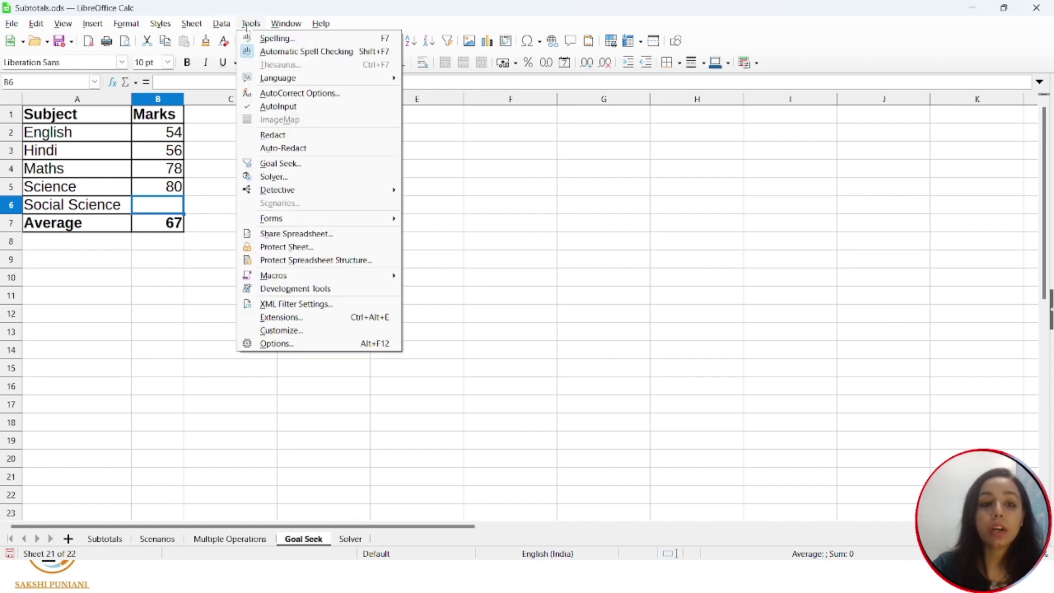
click(284, 164)
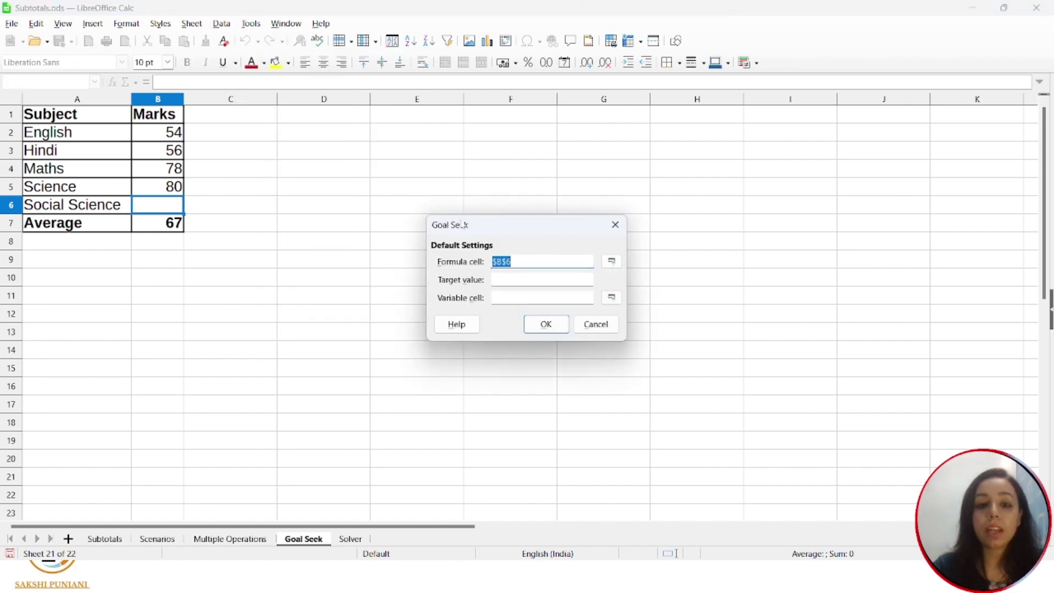
click(172, 224)
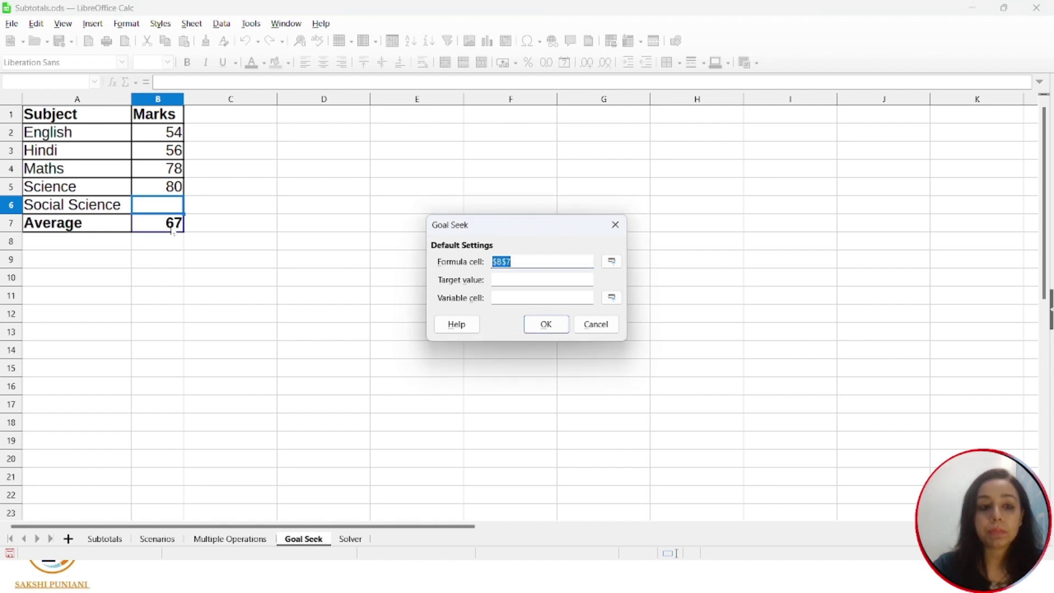
key(Tab)
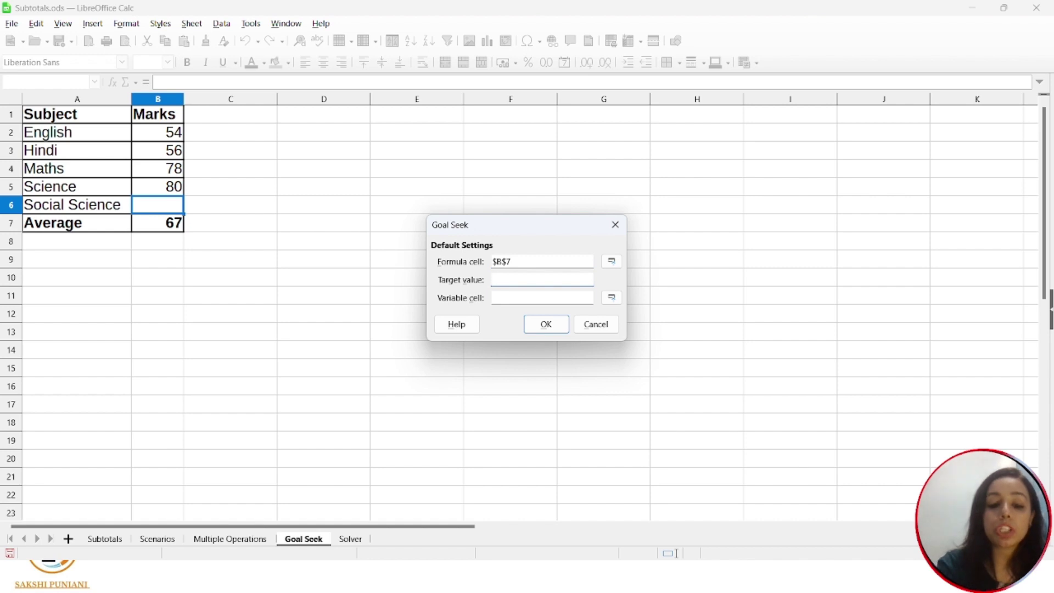
text(70)
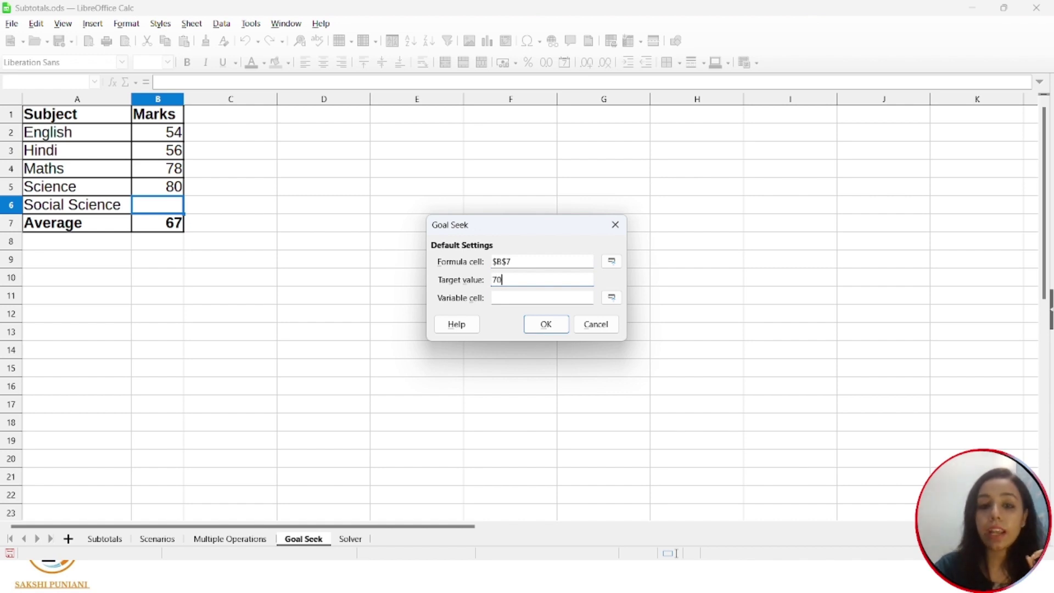
key(Tab)
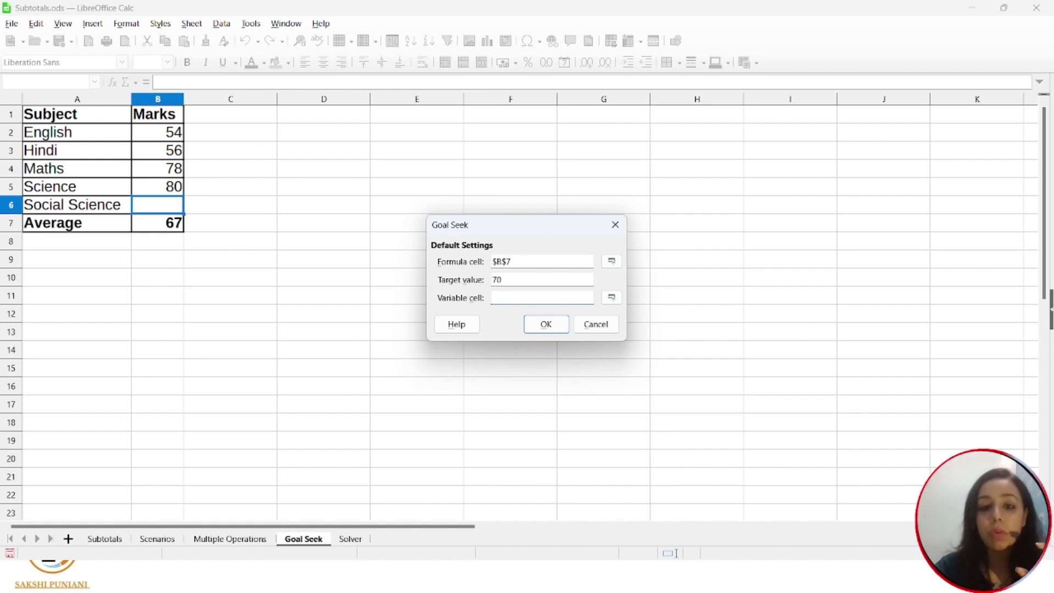
click(547, 324)
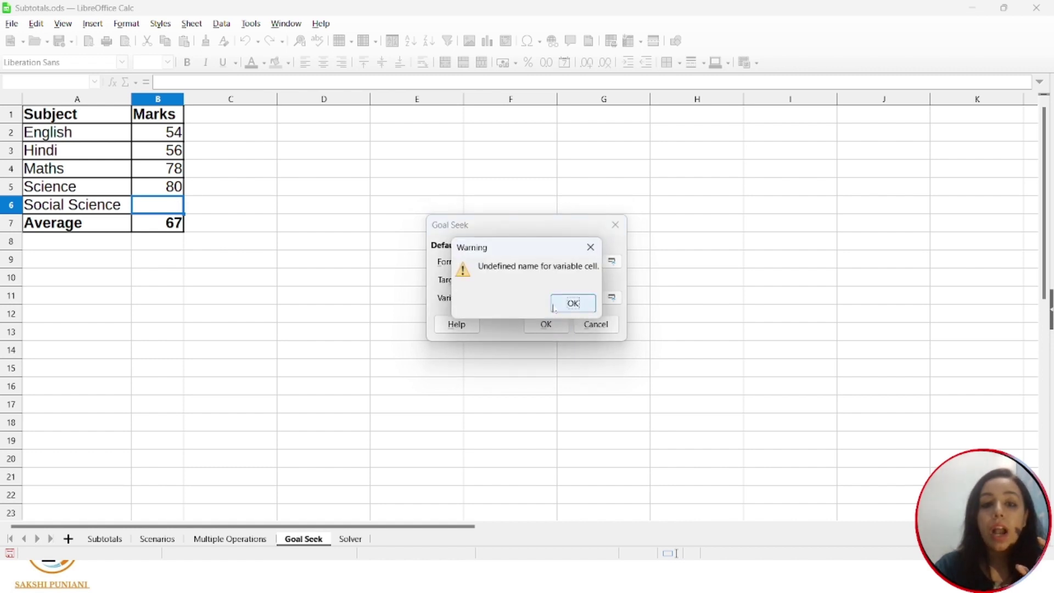
click(571, 304)
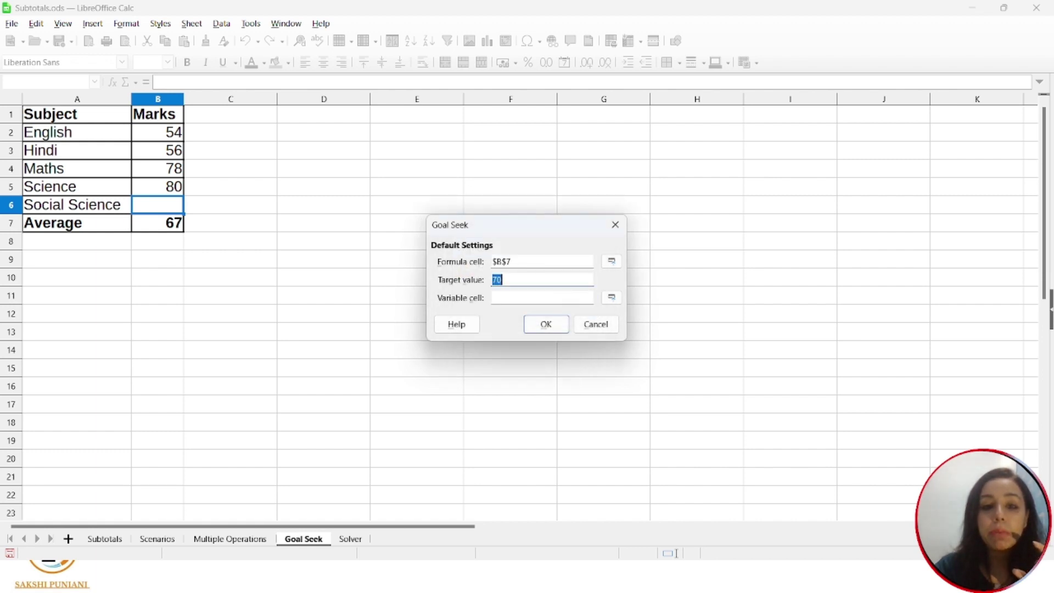
Step: Set B6 as the variable cell, run Goal Seek, and insert the closest value into the Social Science marks
click(542, 297)
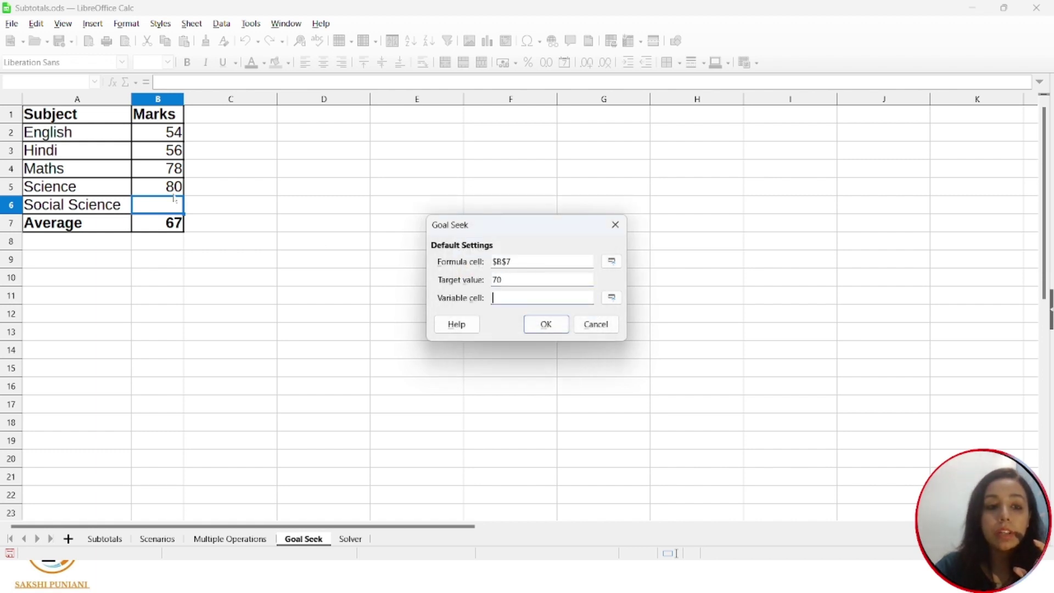
click(155, 206)
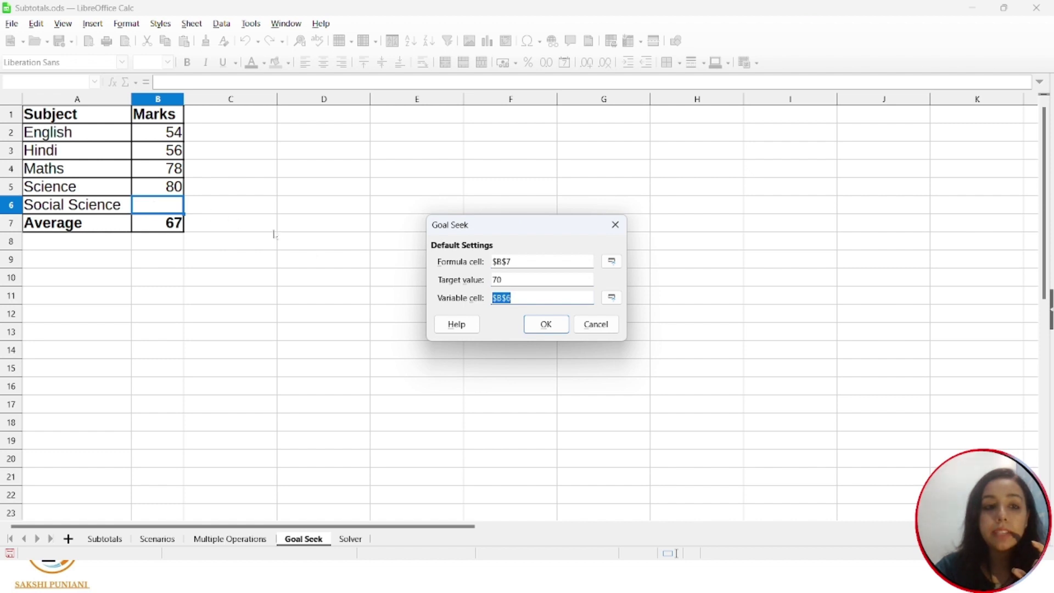
click(555, 326)
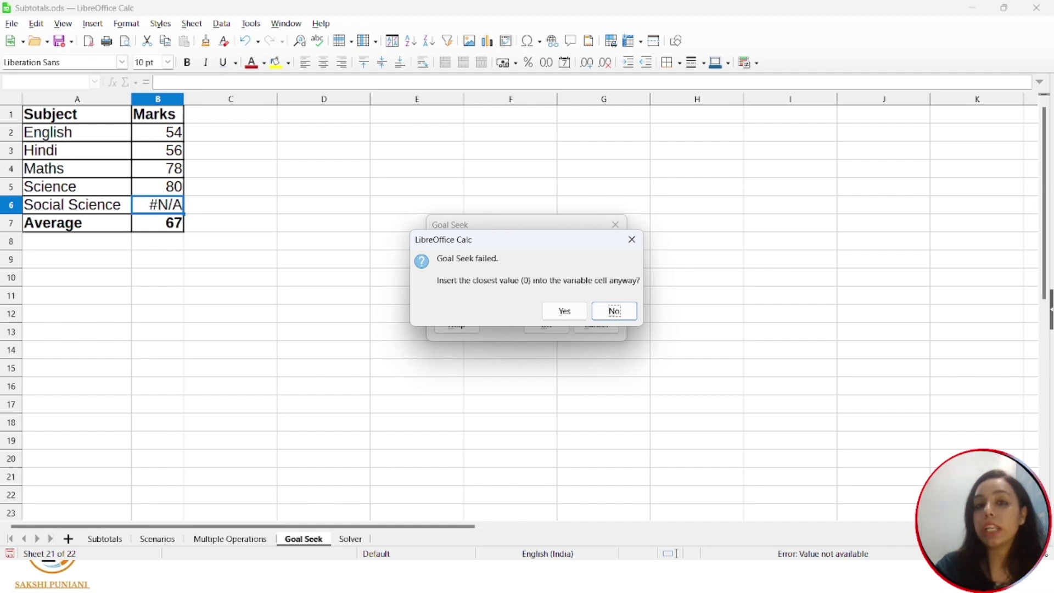
click(572, 316)
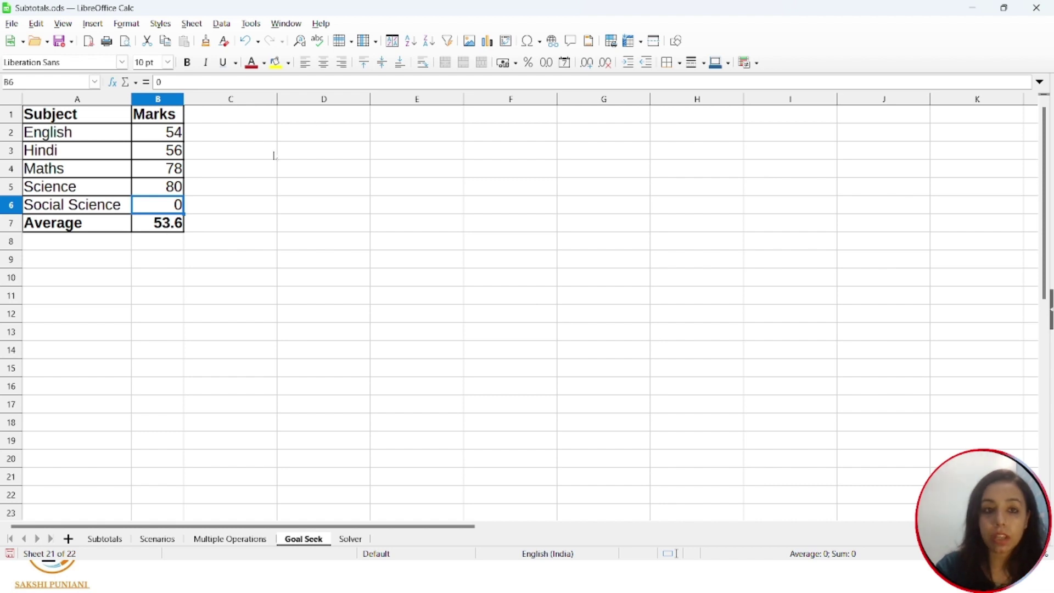
Step: Rerun Goal Seek with formula cell B7, target value 70 and variable cell B6, inserting the result into the Social Science marks
click(251, 24)
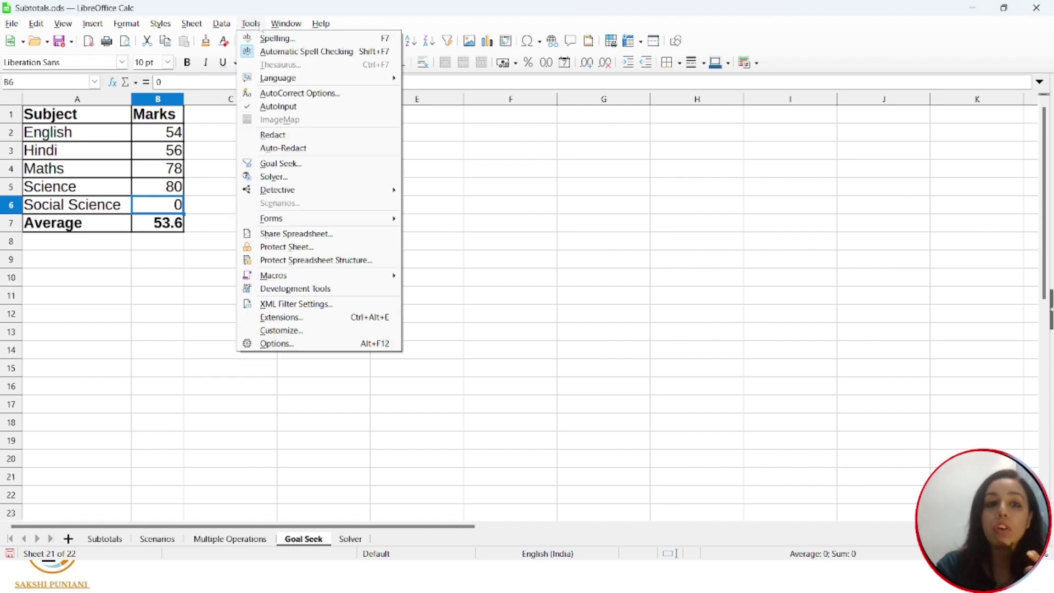
click(286, 163)
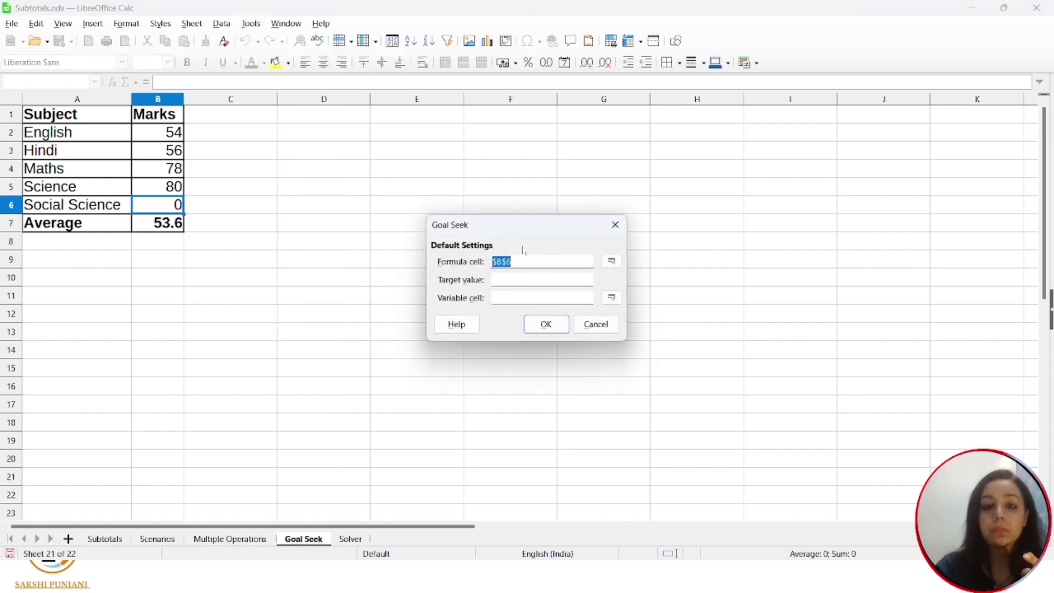
click(178, 230)
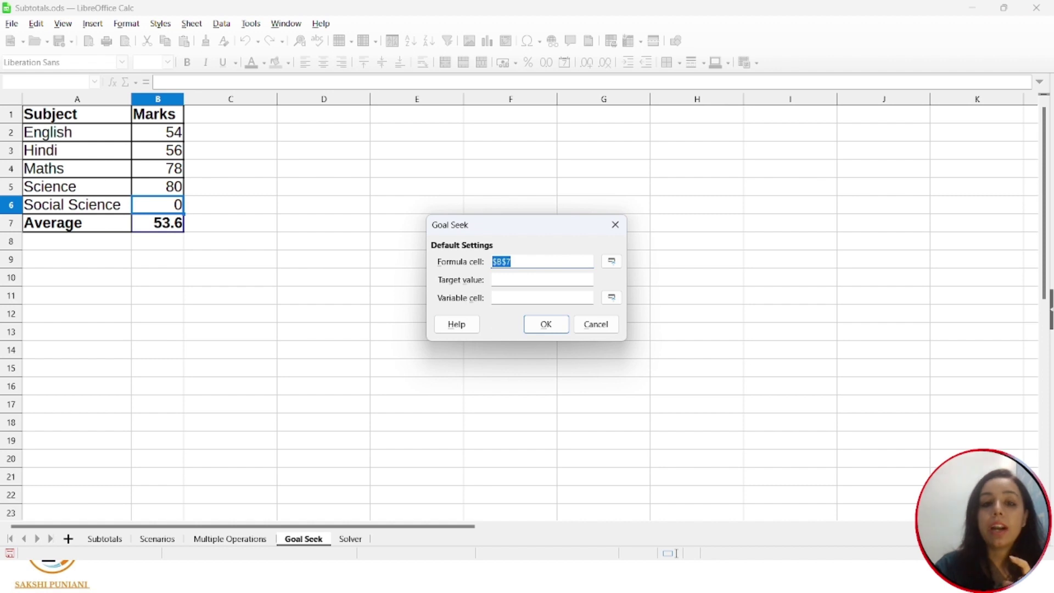
click(541, 280)
text(70)
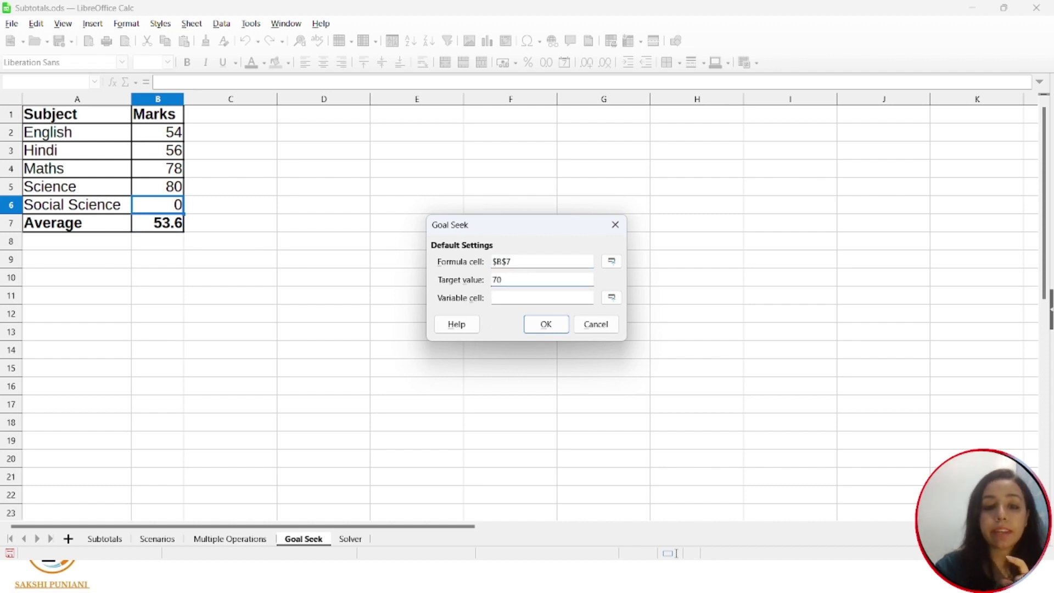
click(541, 298)
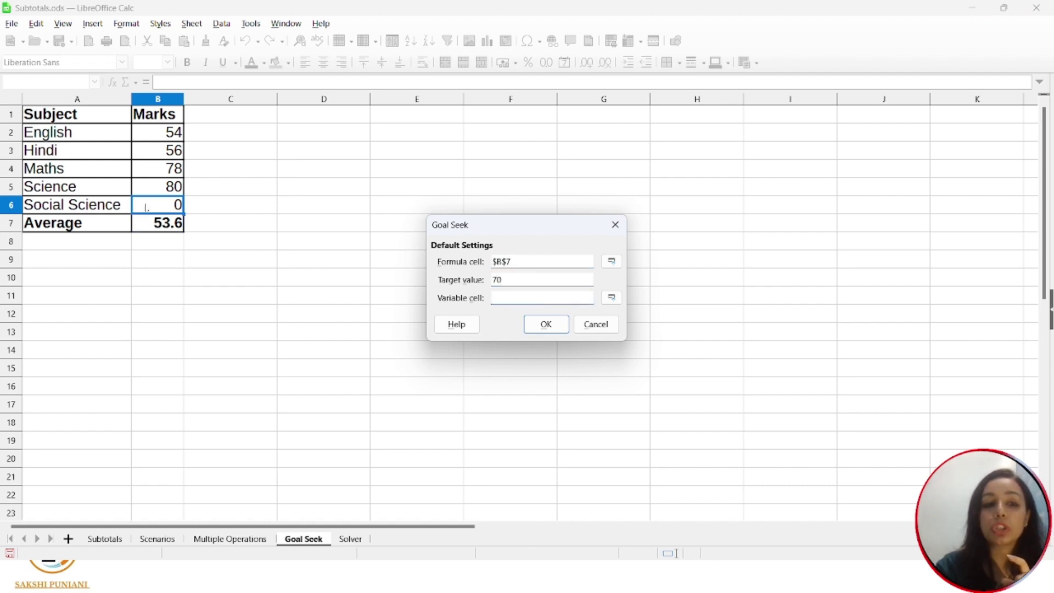
click(148, 208)
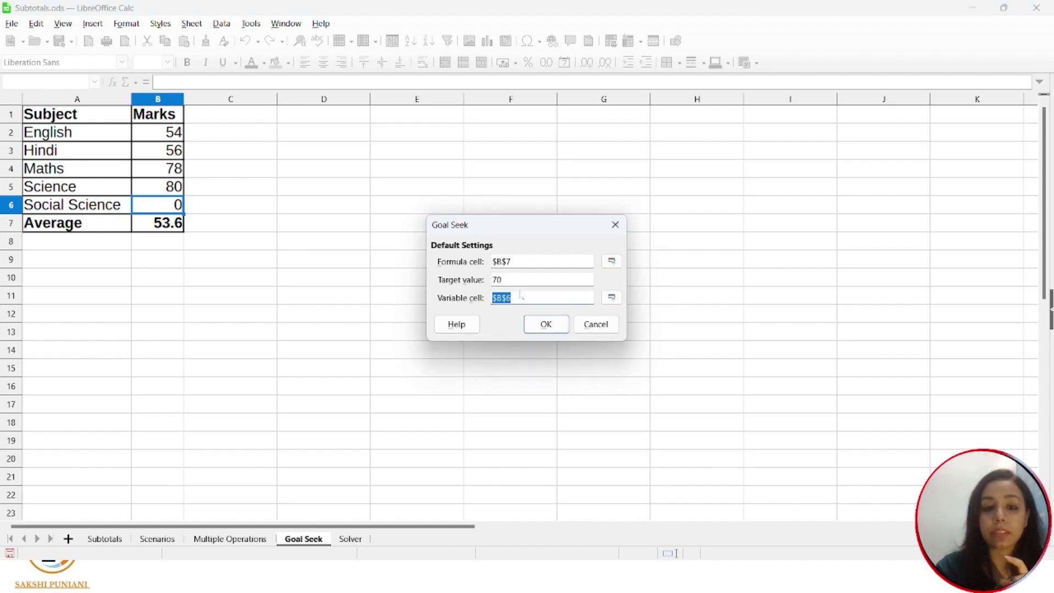
click(538, 325)
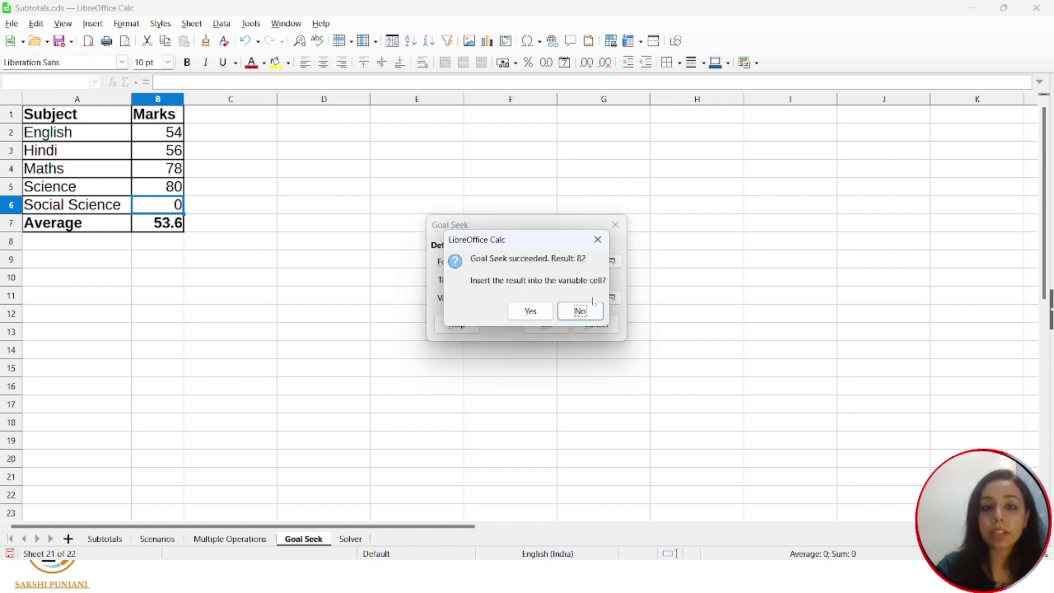
click(530, 313)
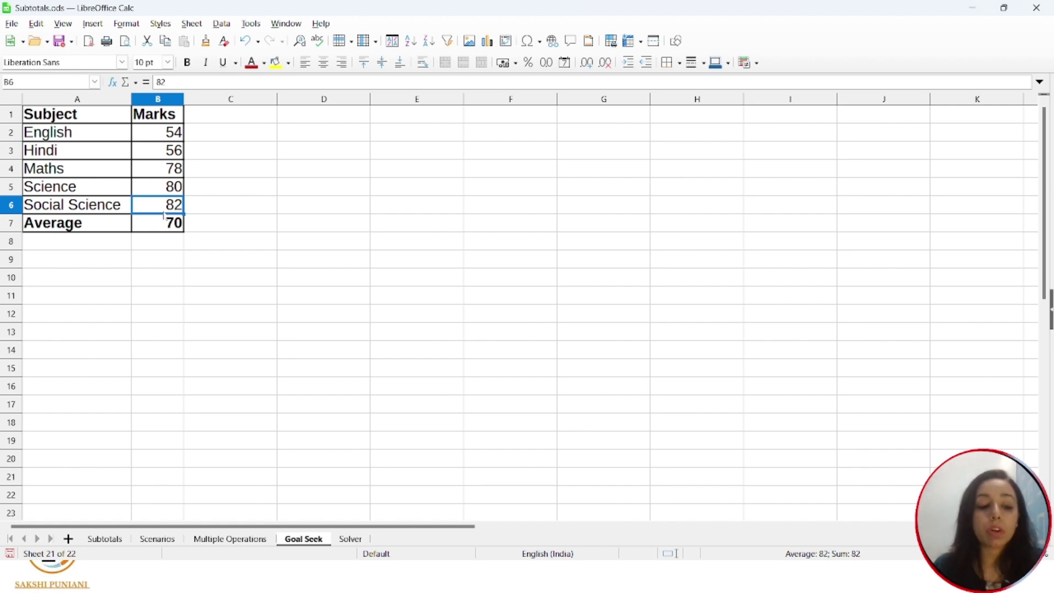
Step: Switch to the PowerPoint slide show and present both bullets of the Solver slide
key(alt+Tab)
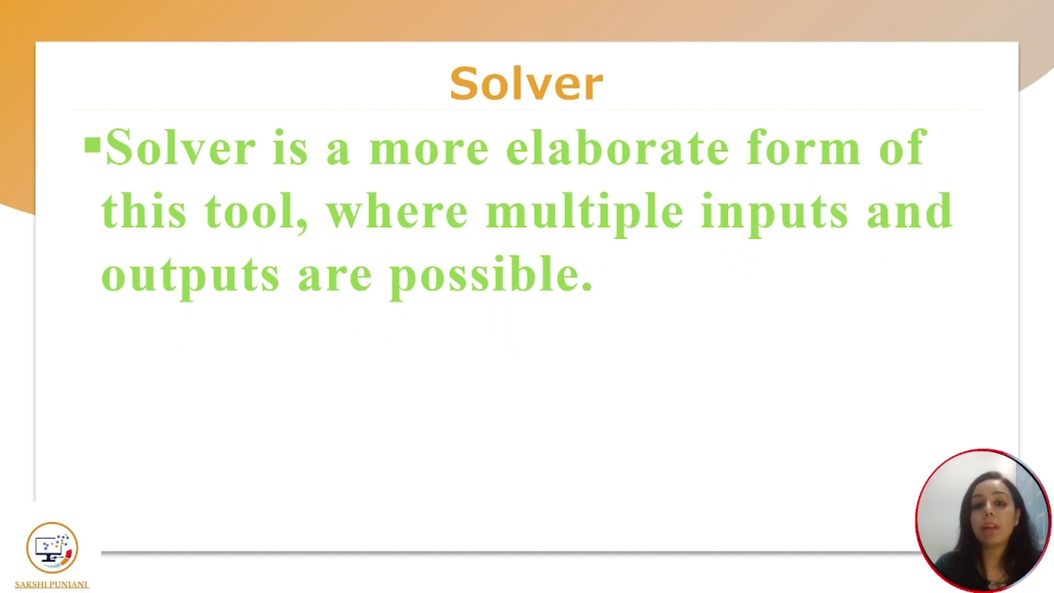
key(Right)
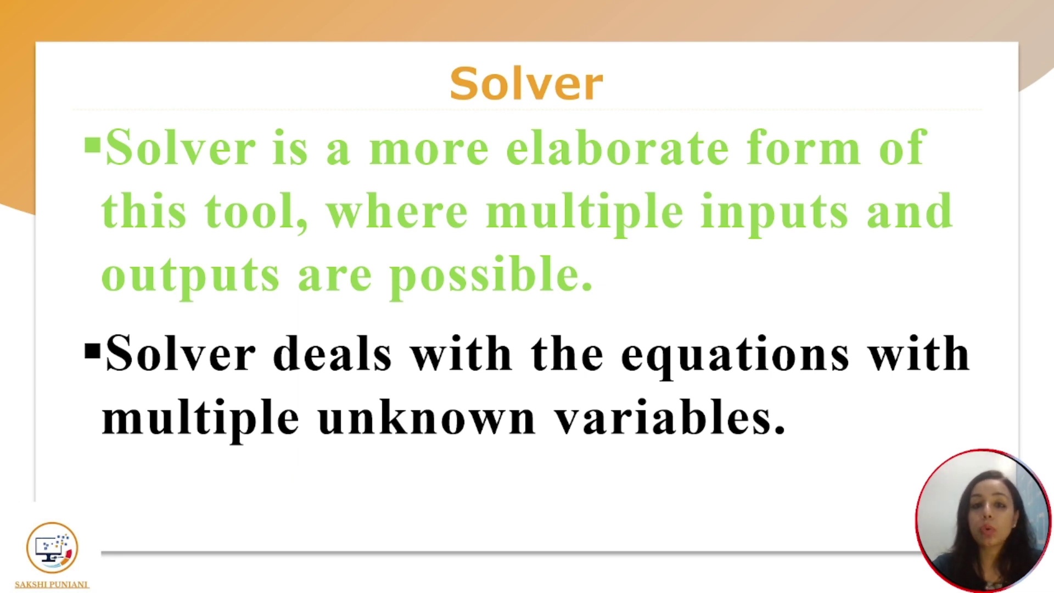
key(Right)
key(Left)
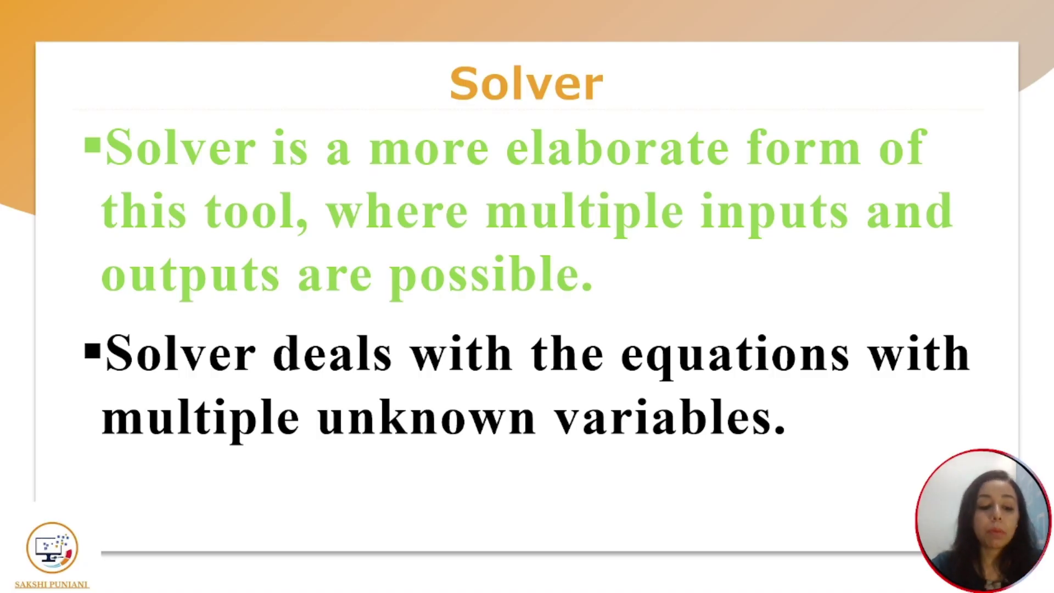
Step: Switch back to LibreOffice Calc and clear the Social Science and IT marks in B6:B7 on the Solver sheet
key(alt+Tab)
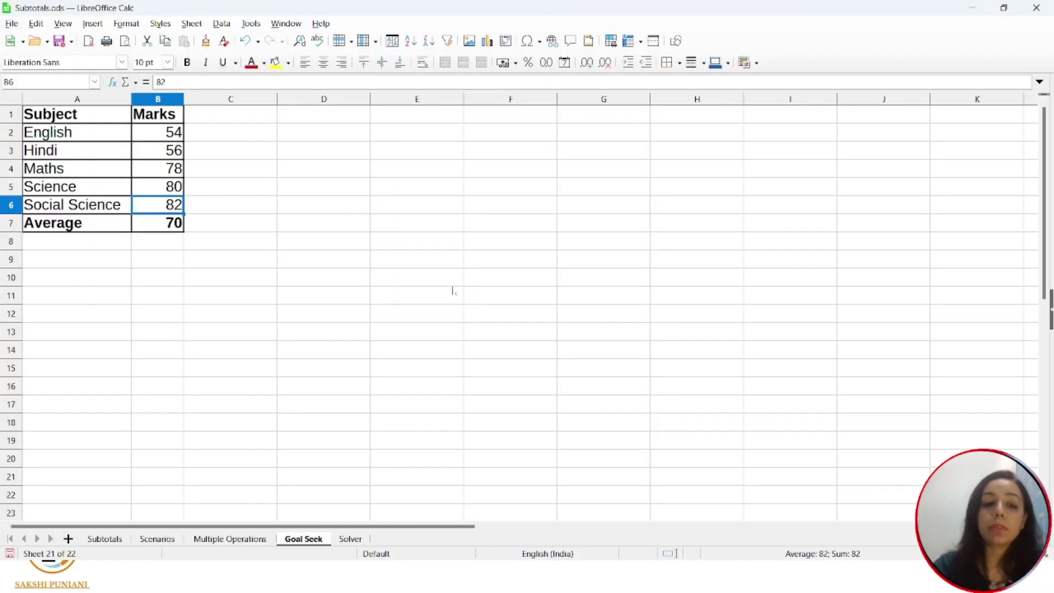
click(350, 538)
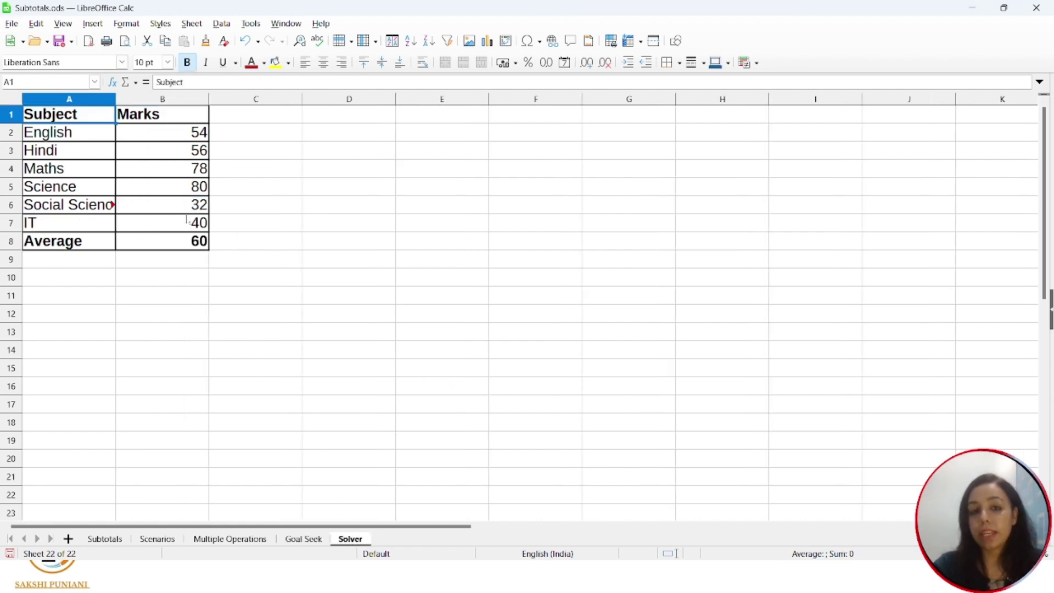
click(150, 210)
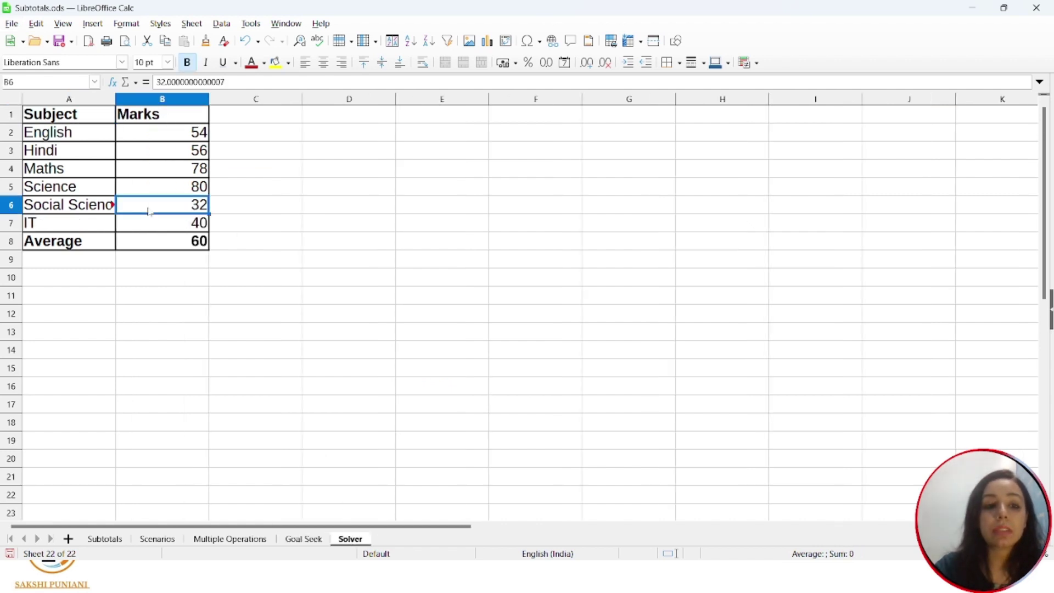
drag(168, 211, 171, 228)
key(Delete)
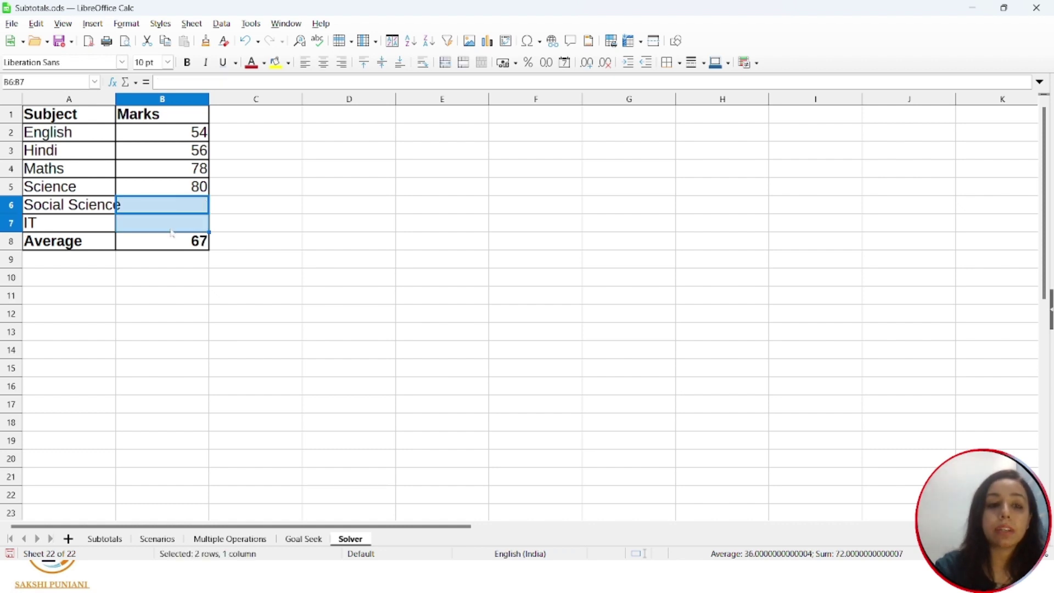
Step: Widen column A on the Solver sheet so that the Social Science label fits inside its cell
drag(249, 225, 77, 92)
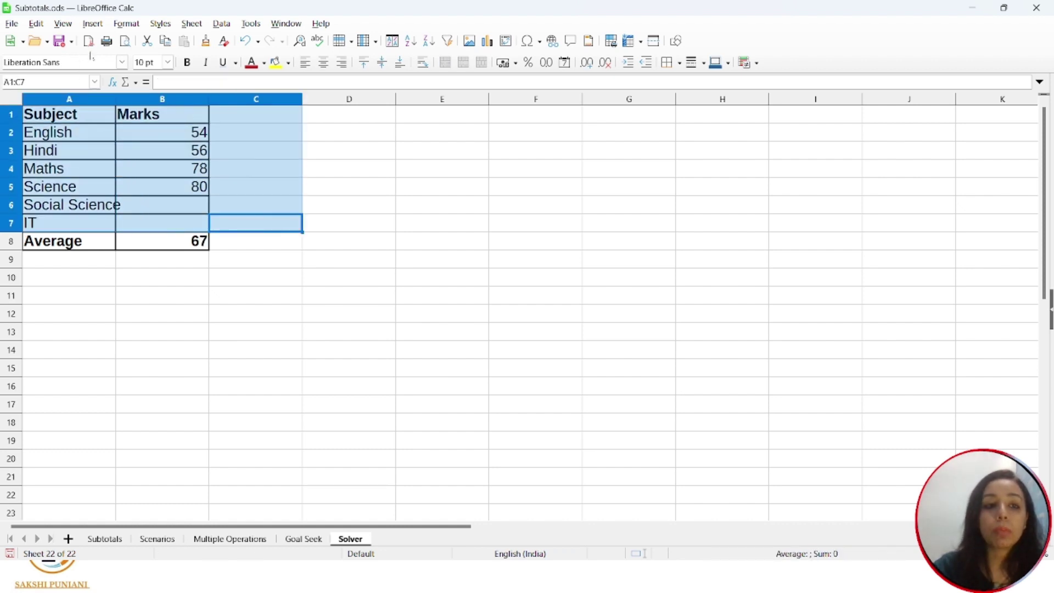
click(113, 101)
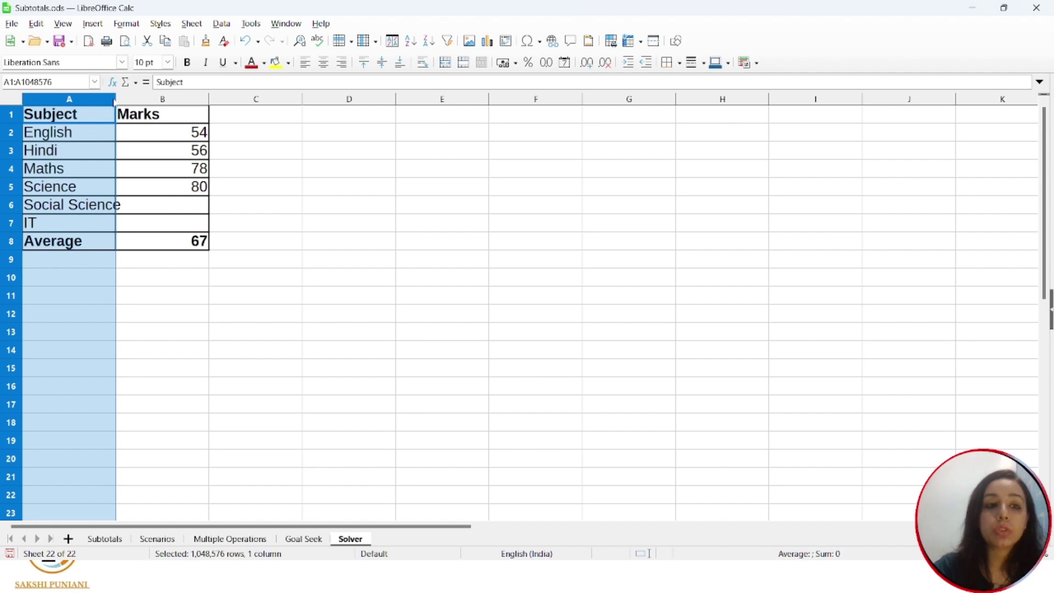
click(118, 102)
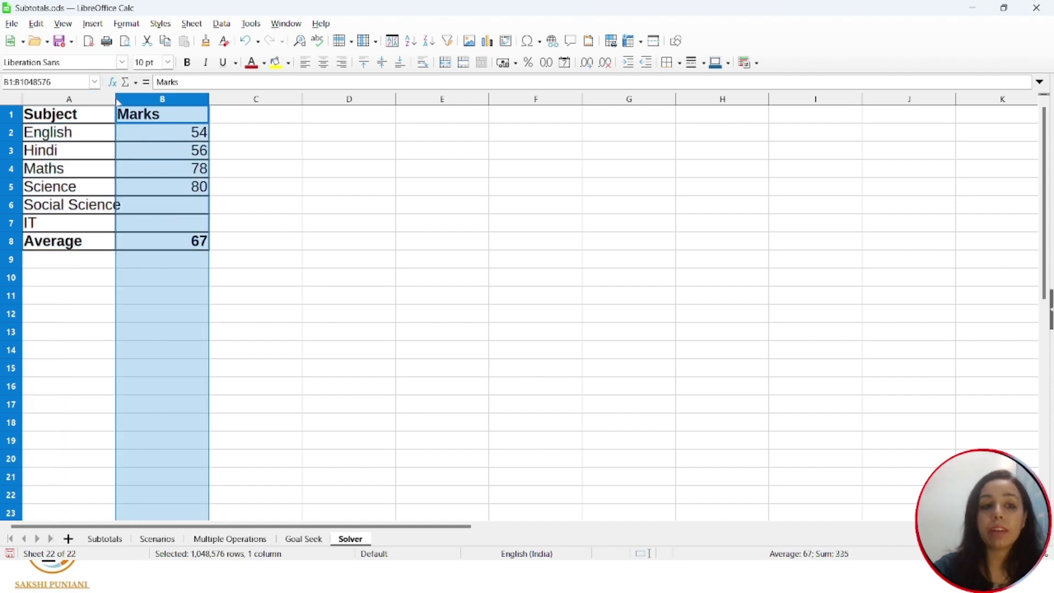
drag(116, 101, 135, 102)
Step: Change the average formula in B8 to =AVERAGE(B2:B7) so that it includes the IT marks
click(197, 245)
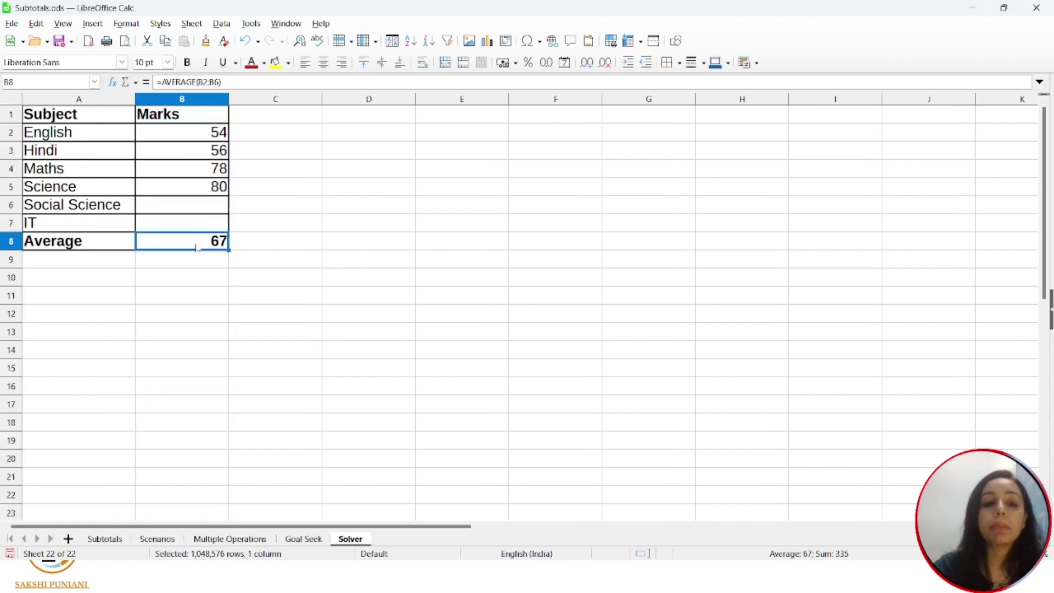
double_click(198, 241)
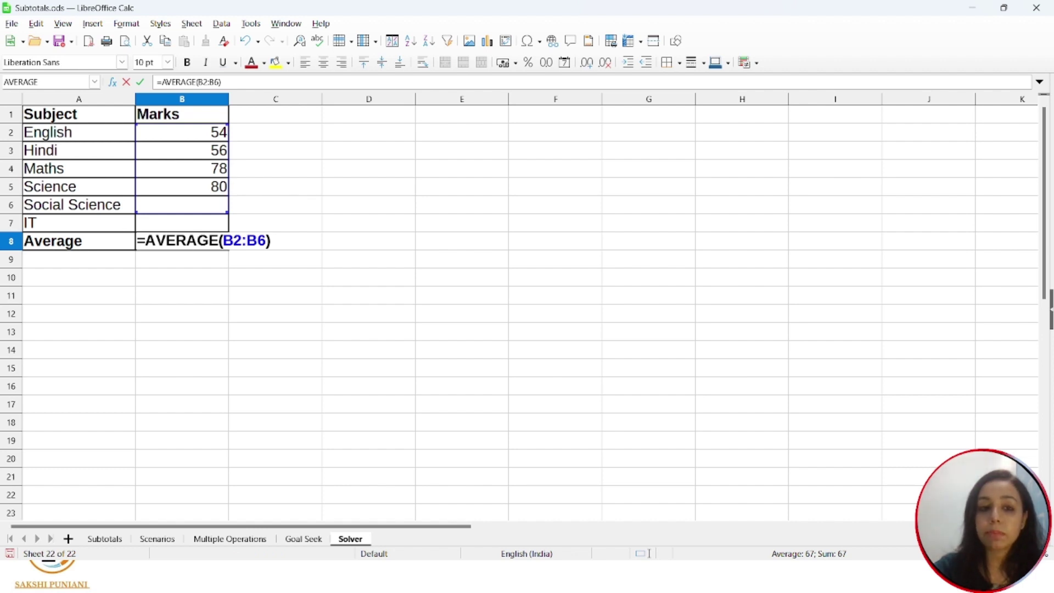
key(BackSpace)
text(7)
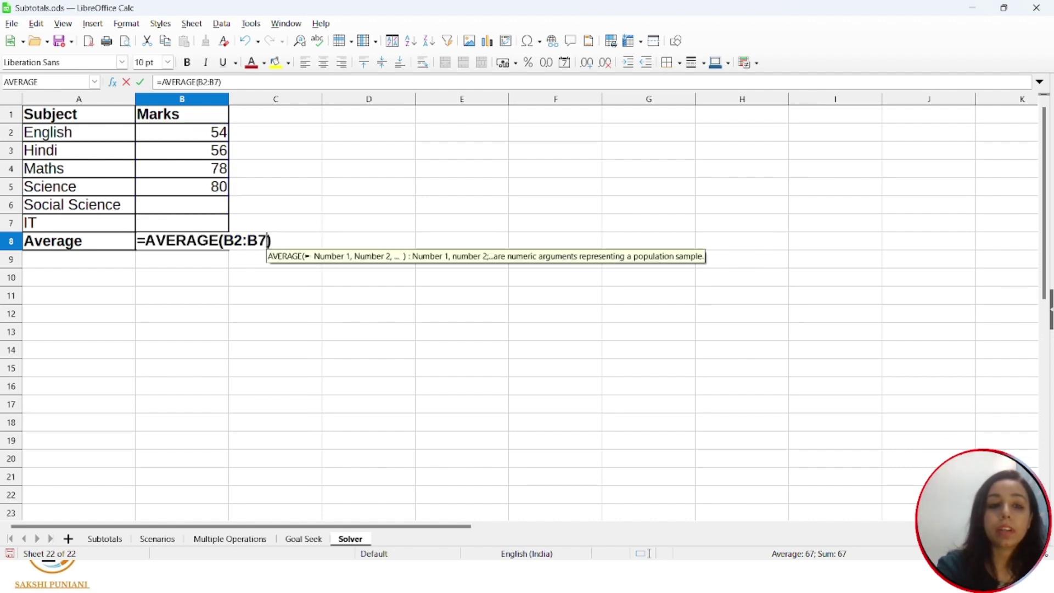
key(Return)
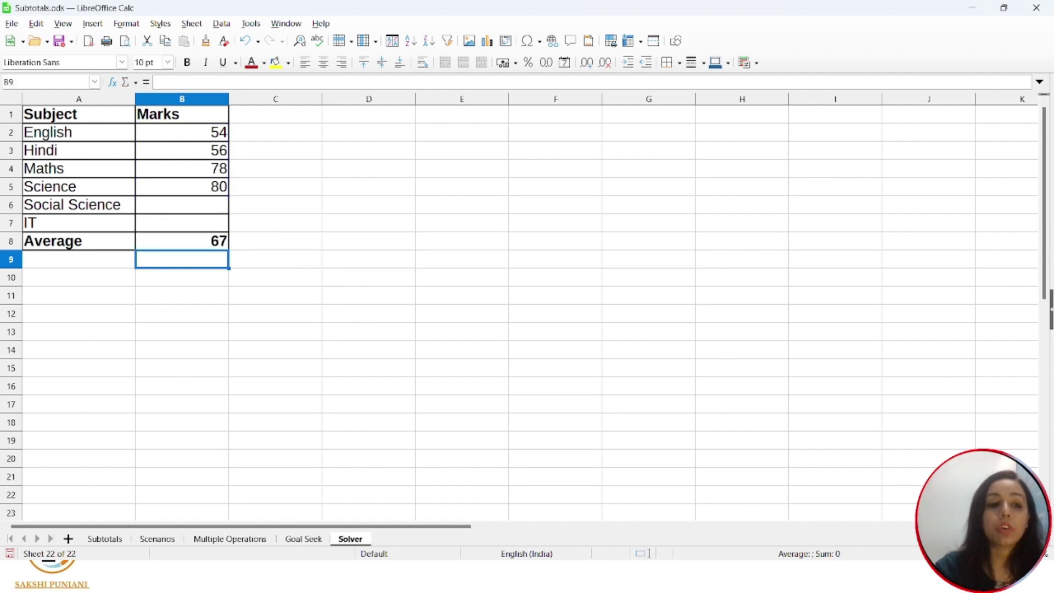
Step: Set up Solver with target cell B8, a target value of 70, and B6:B7 as the changing cells
click(141, 205)
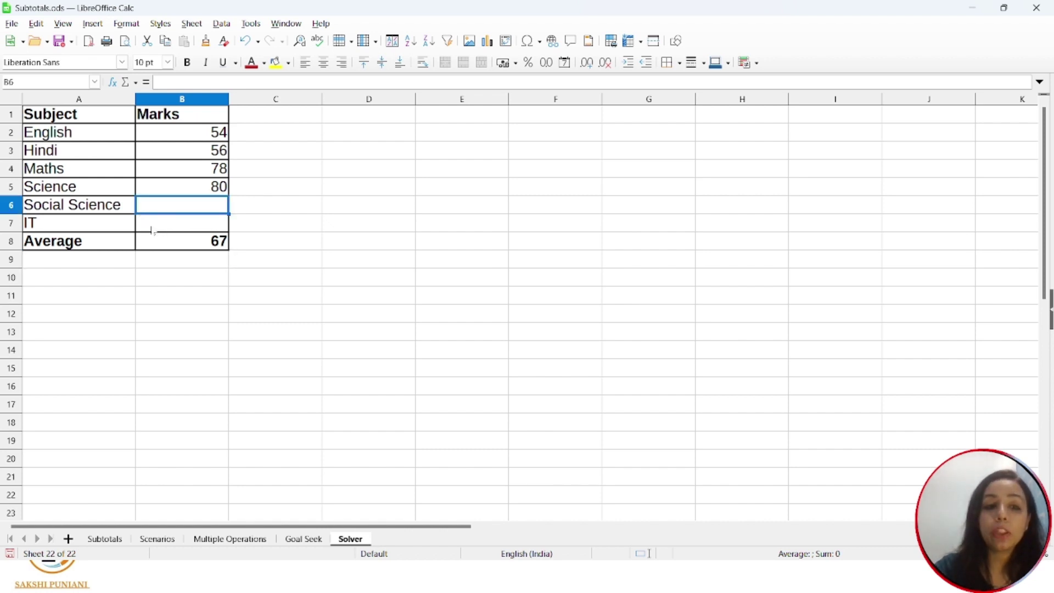
click(152, 230)
click(165, 243)
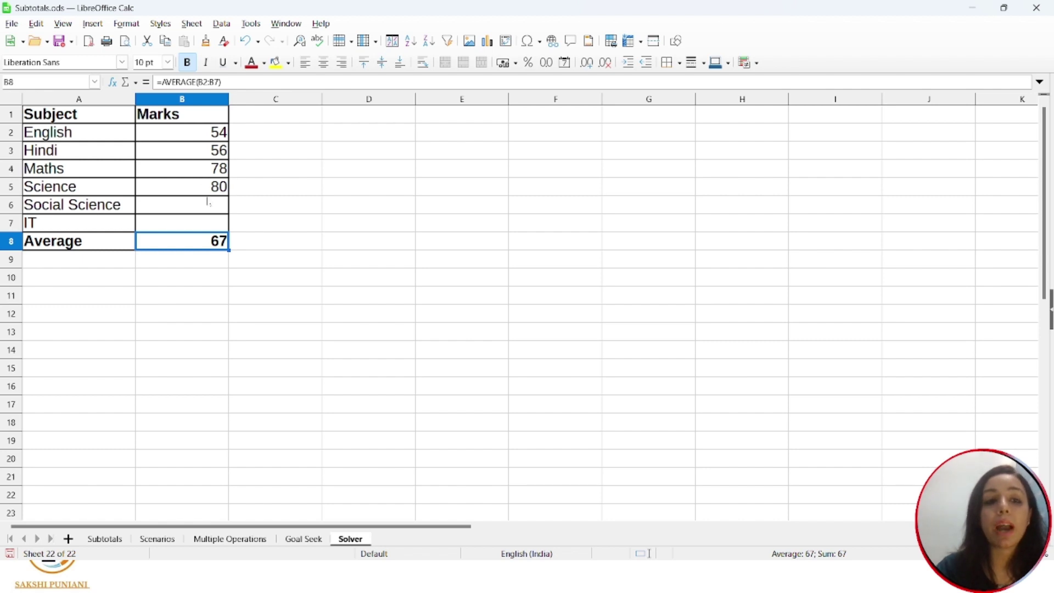
click(251, 24)
click(274, 176)
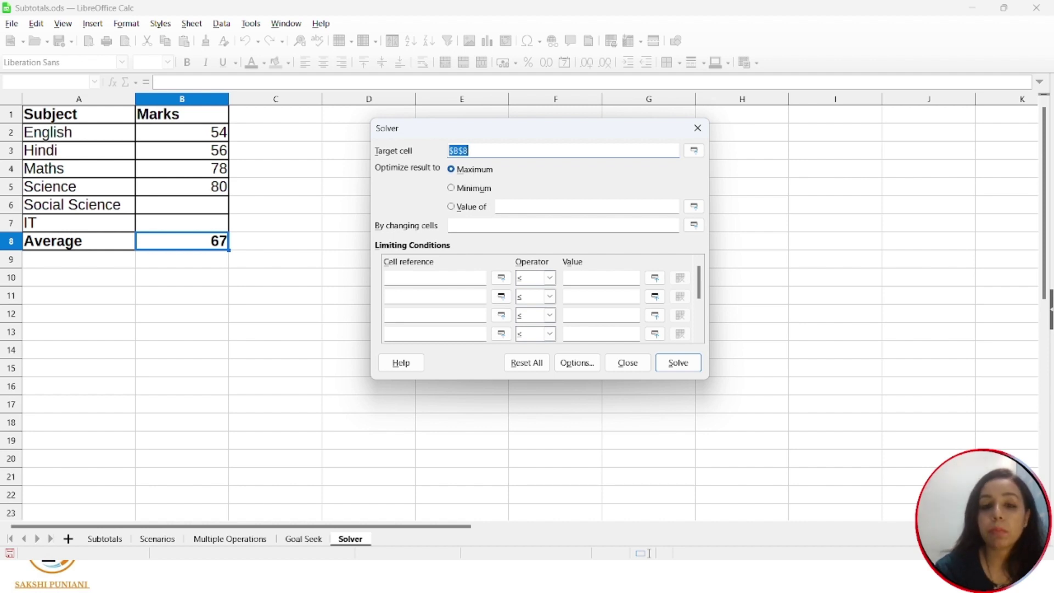
click(497, 206)
text(70)
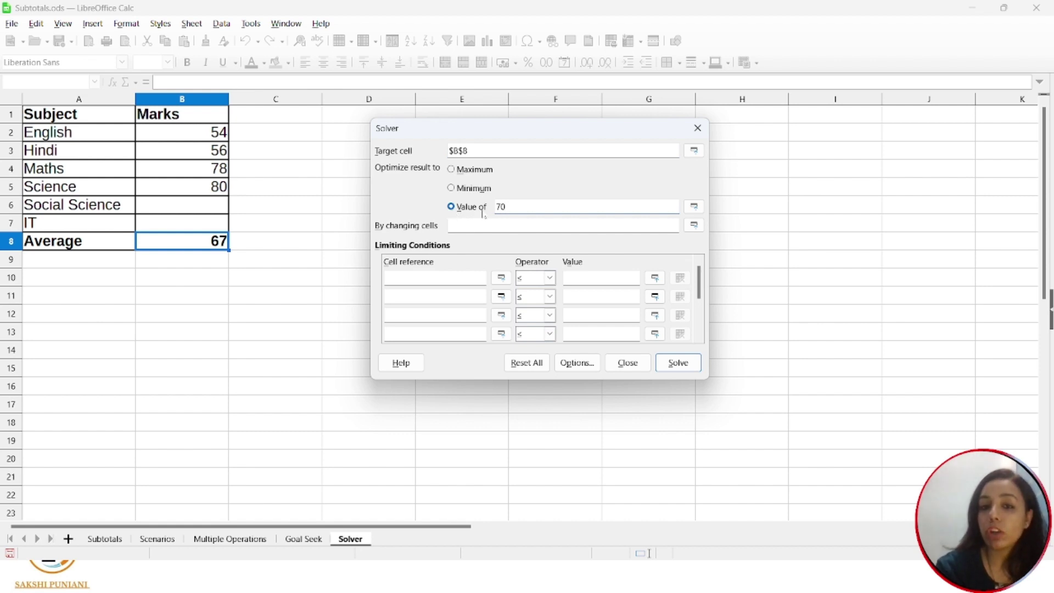
click(451, 190)
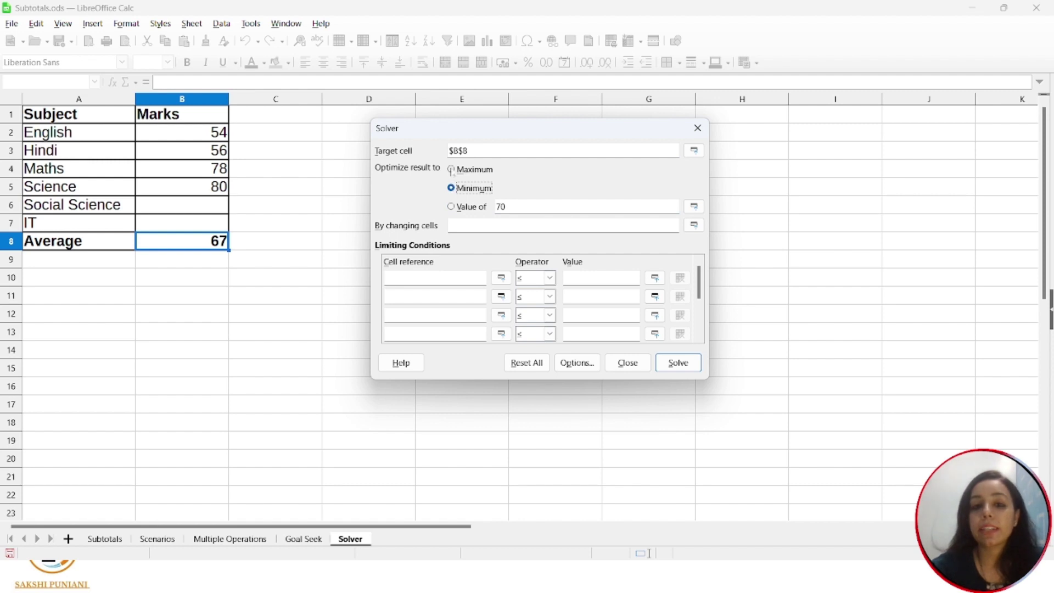
click(452, 170)
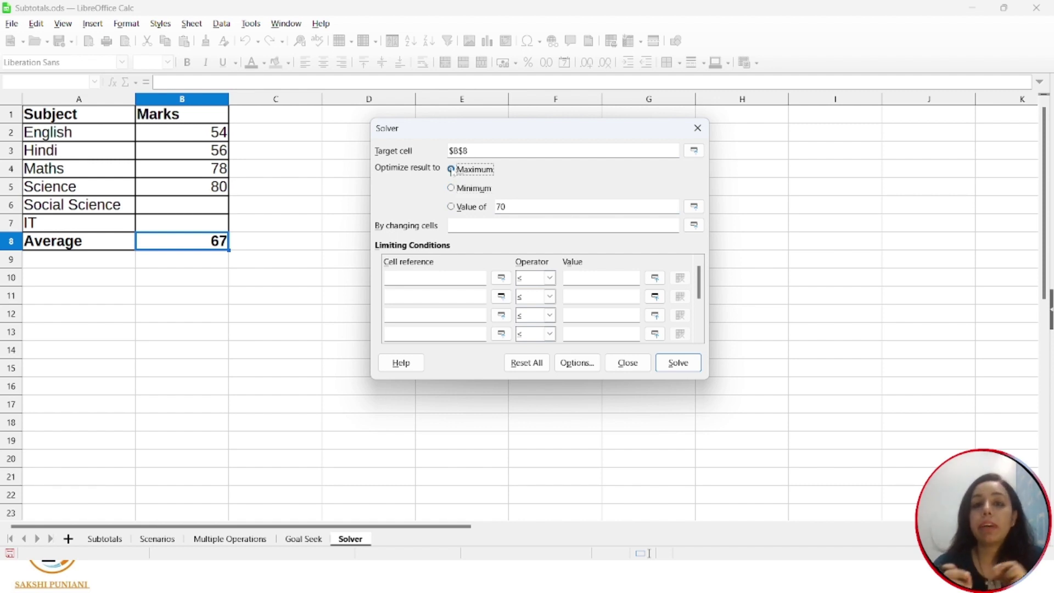
click(452, 212)
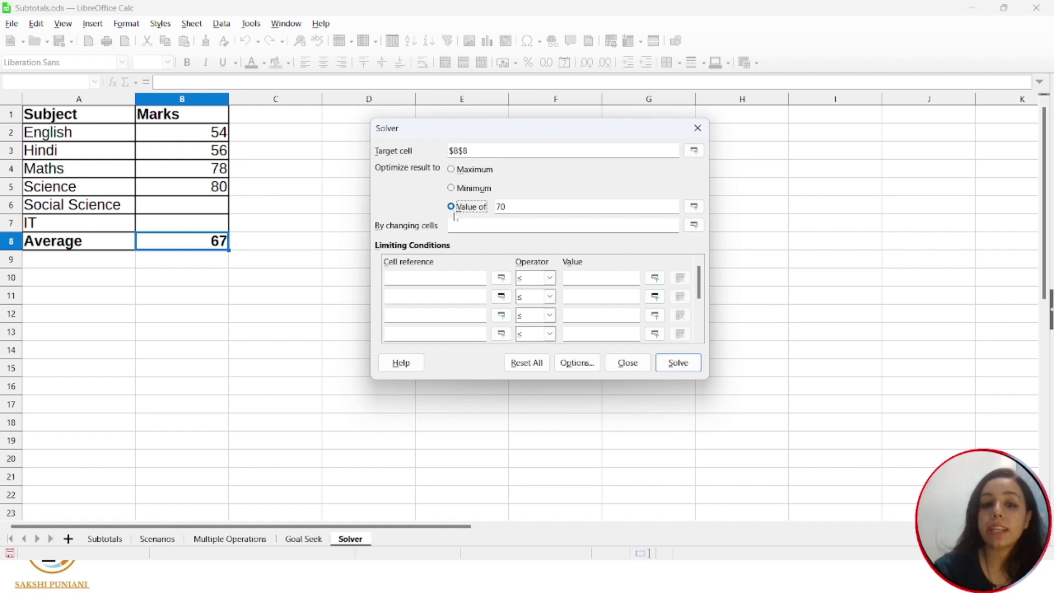
click(454, 226)
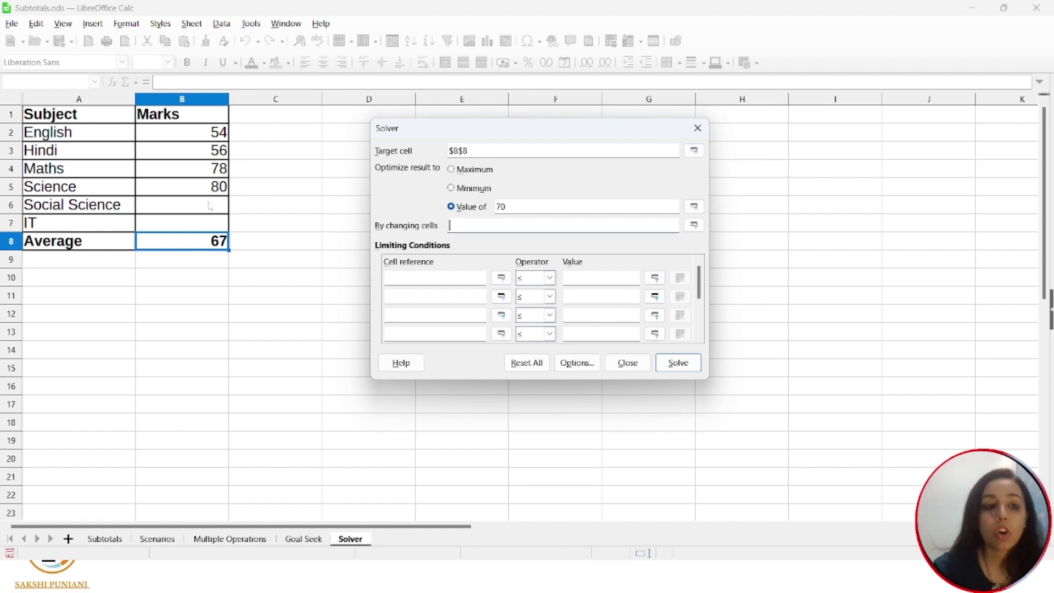
drag(204, 210, 206, 229)
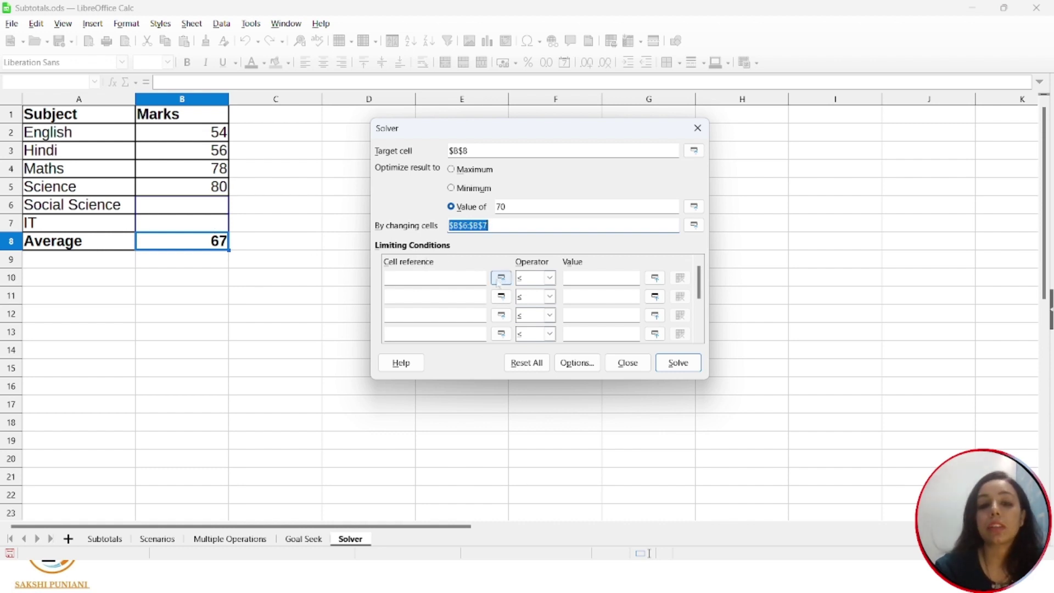
Step: Add Solver limiting conditions that restrict B6 to ≤ 50 and B7 to ≤ 60
click(433, 278)
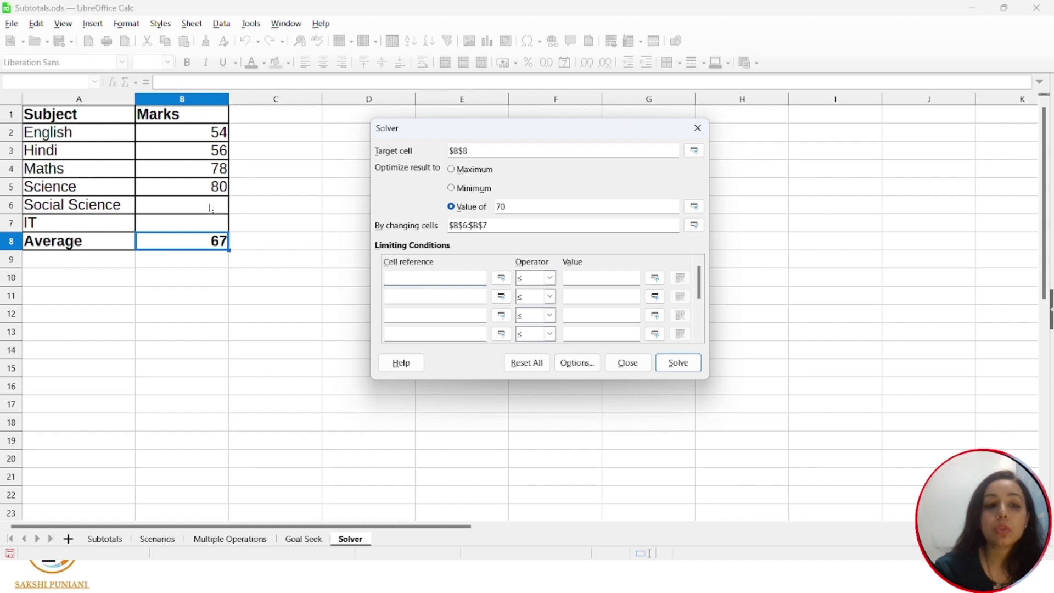
click(210, 207)
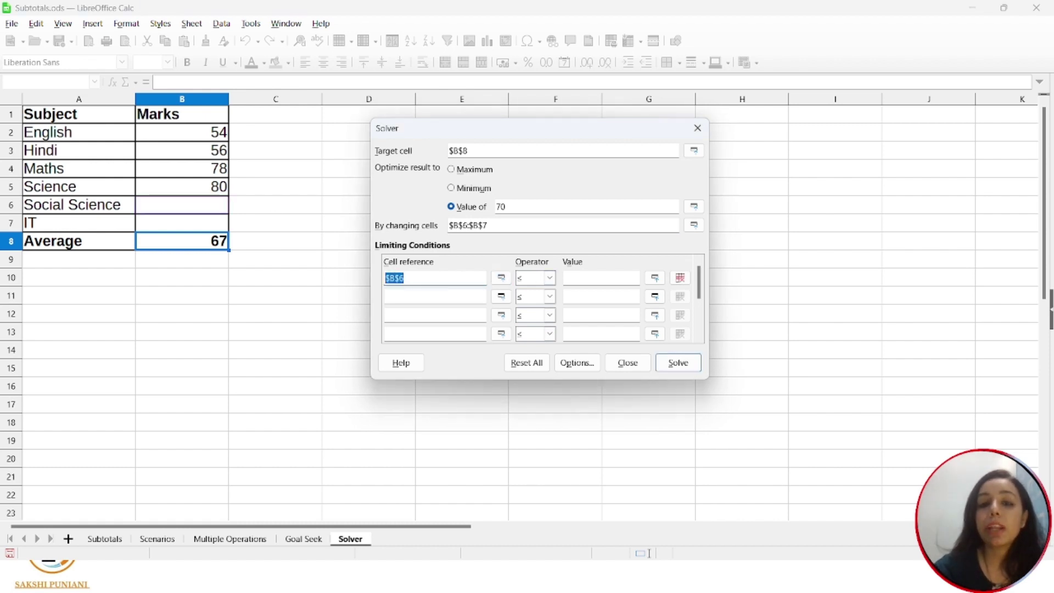
click(598, 278)
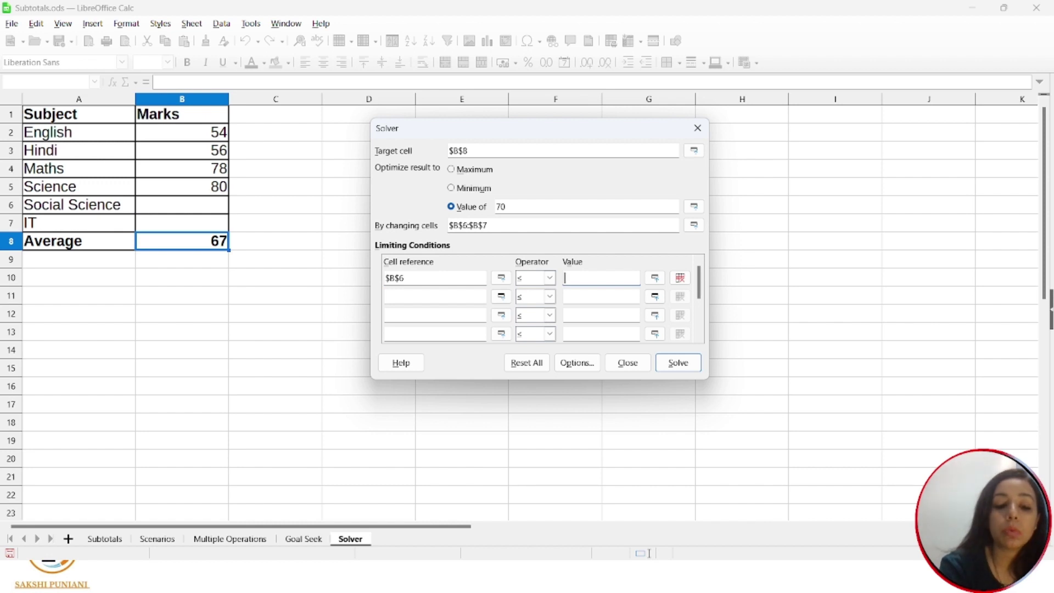
text(50)
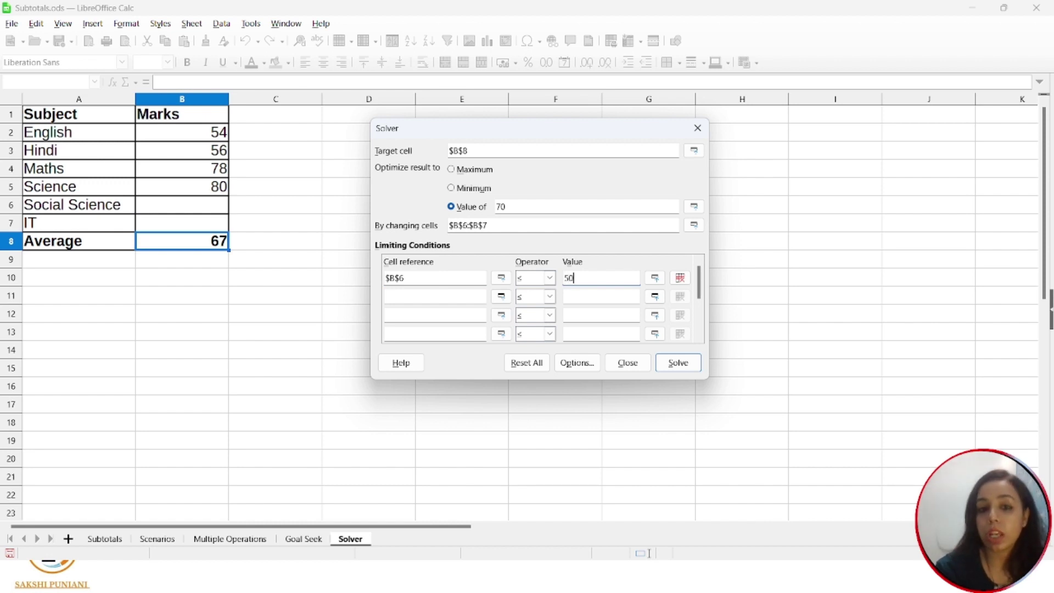
click(435, 297)
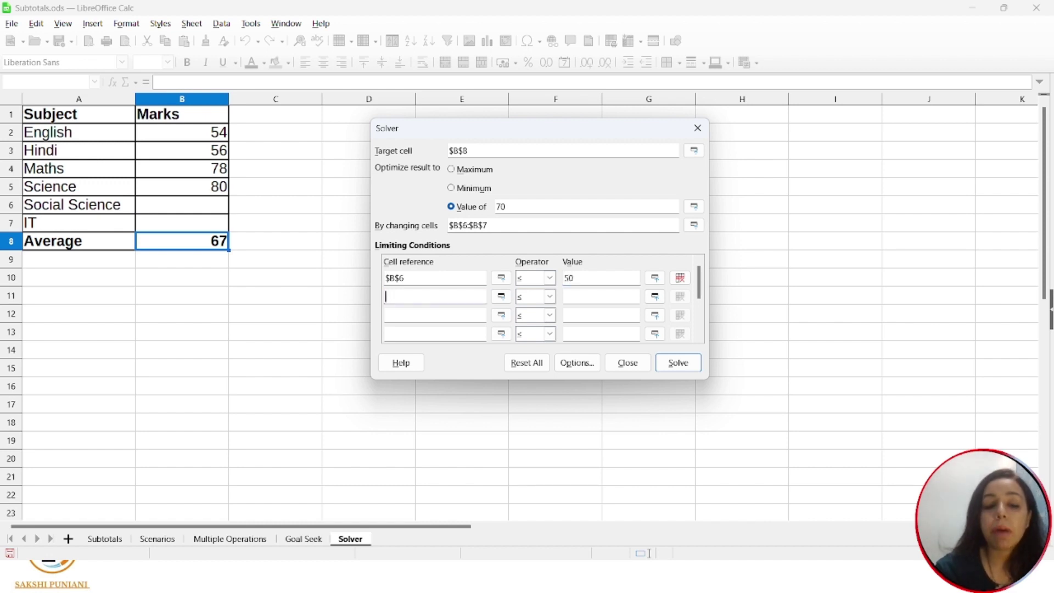
click(214, 223)
click(601, 296)
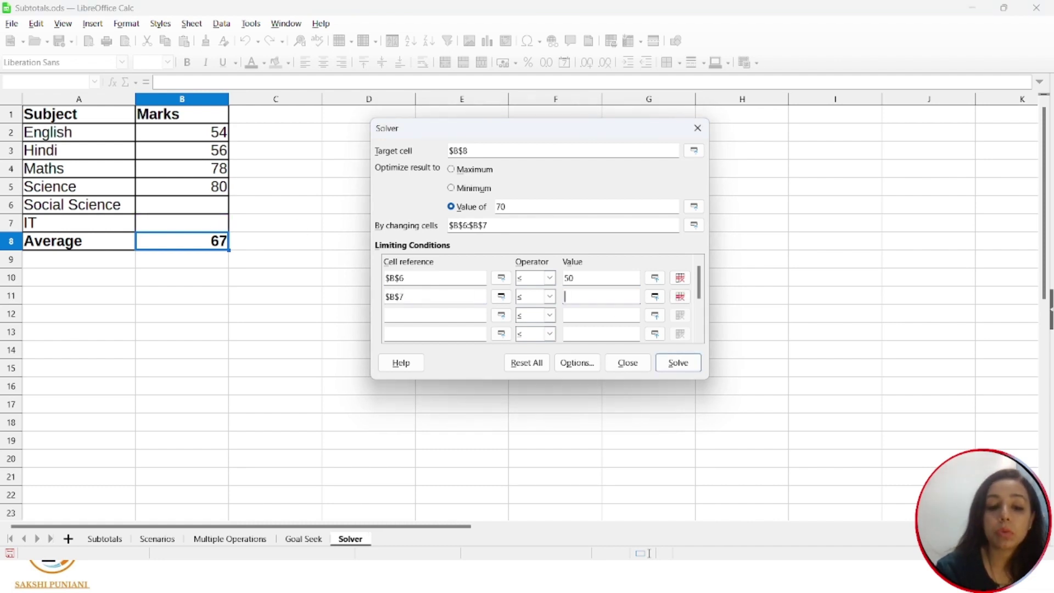
text(60)
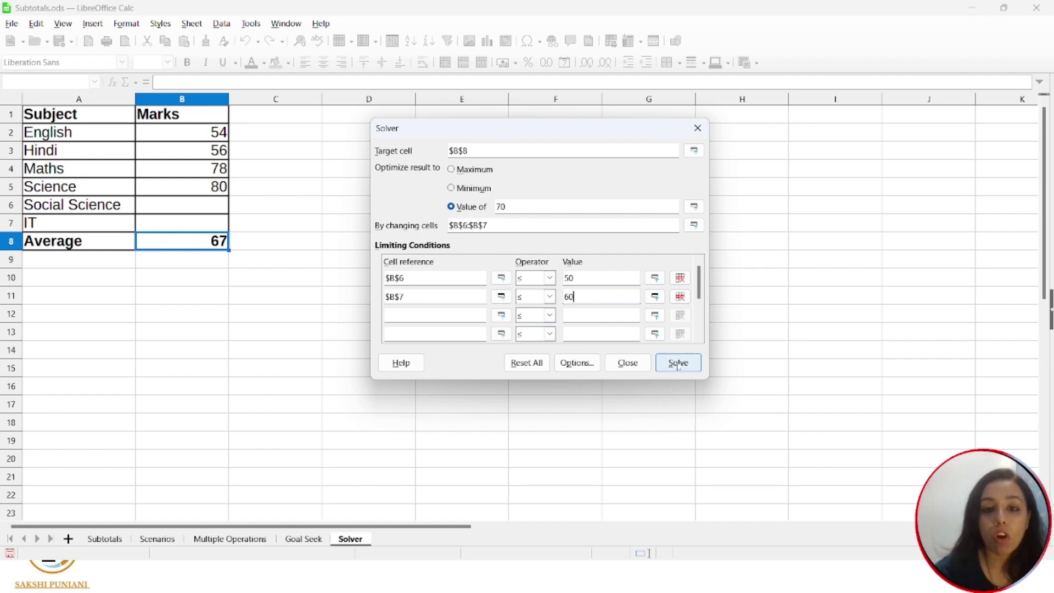
Step: Check the available condition operators, leave ≤ selected, then solve for the average of 70 and keep the result
click(549, 278)
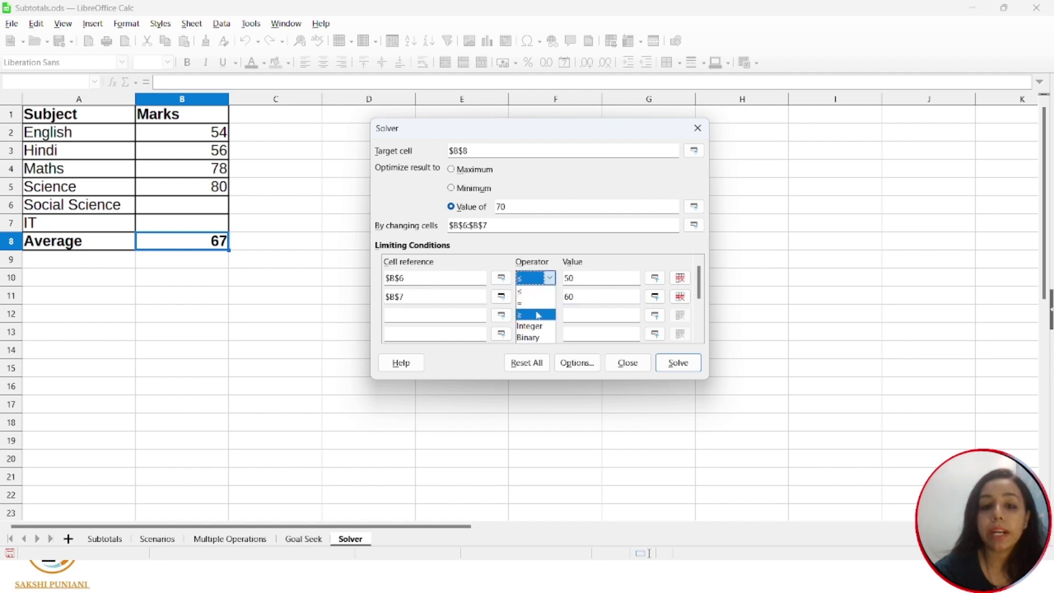
click(679, 368)
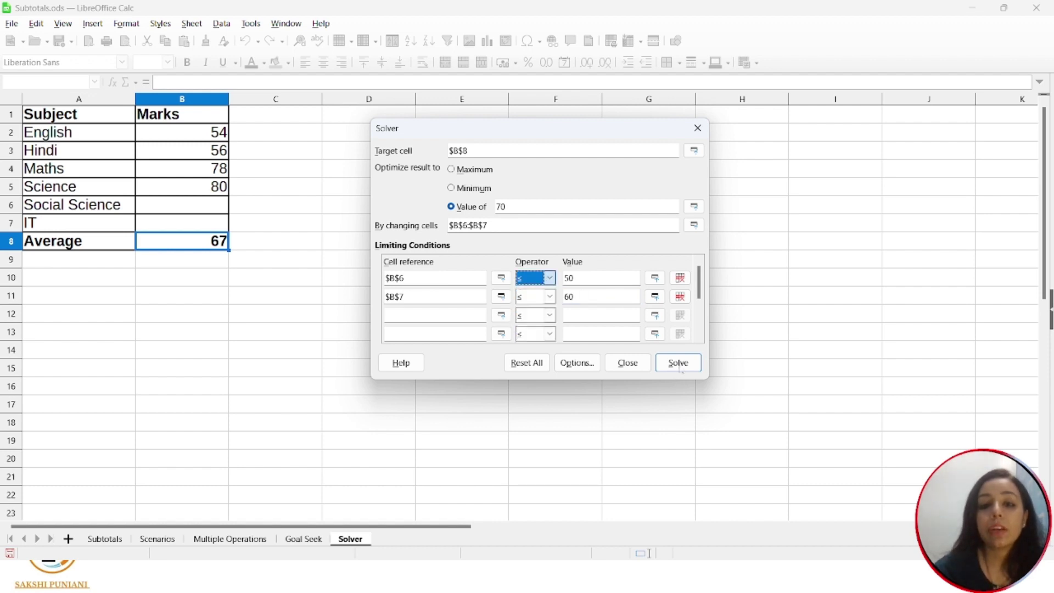
click(679, 363)
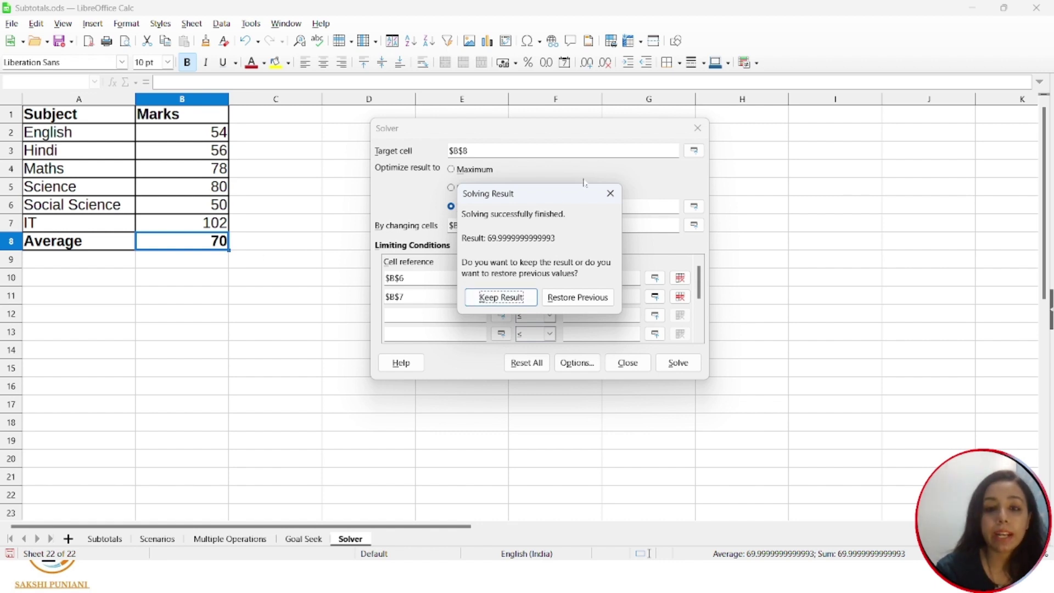
click(610, 193)
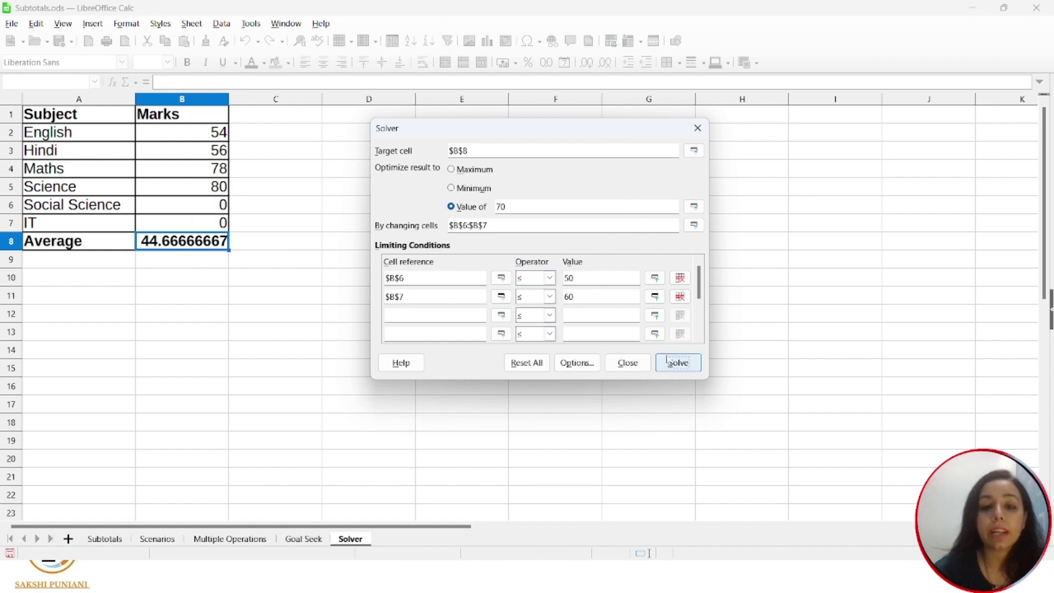
click(678, 362)
click(501, 297)
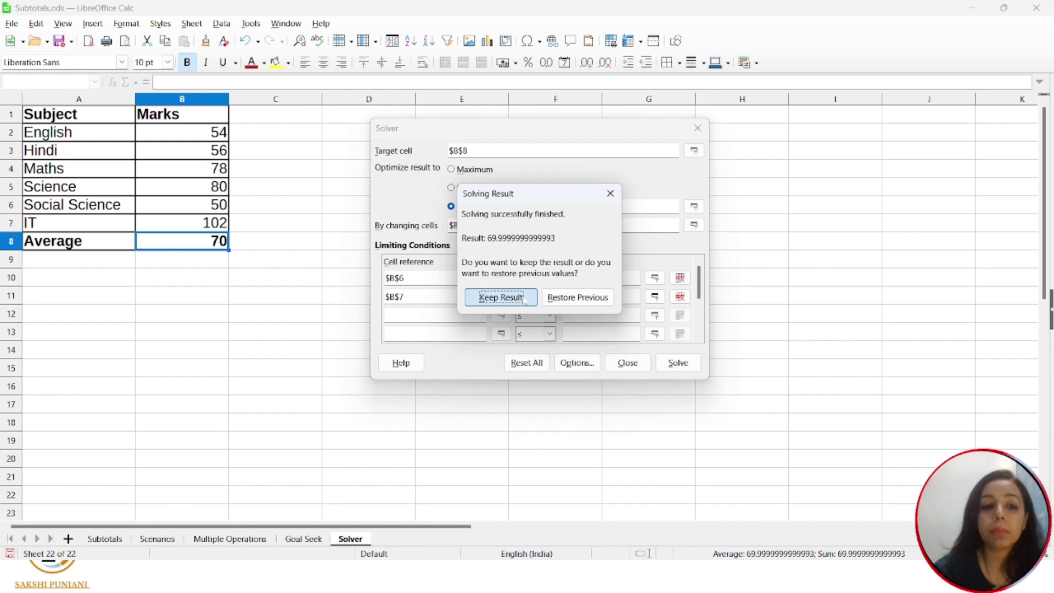
Step: Undo the marks that Solver inserted for Social Science and IT
click(207, 224)
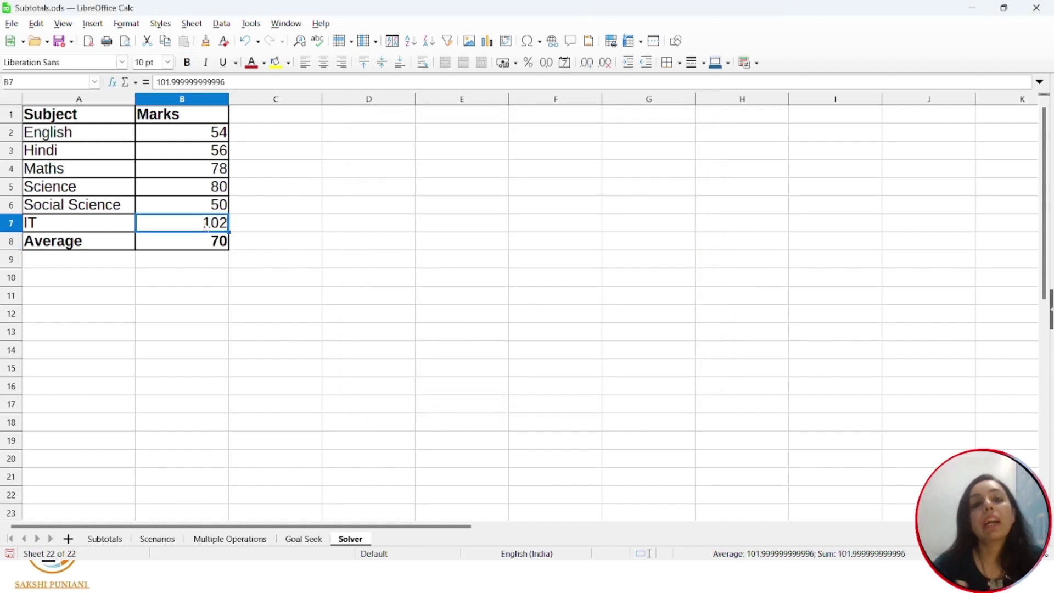
key(ctrl+z)
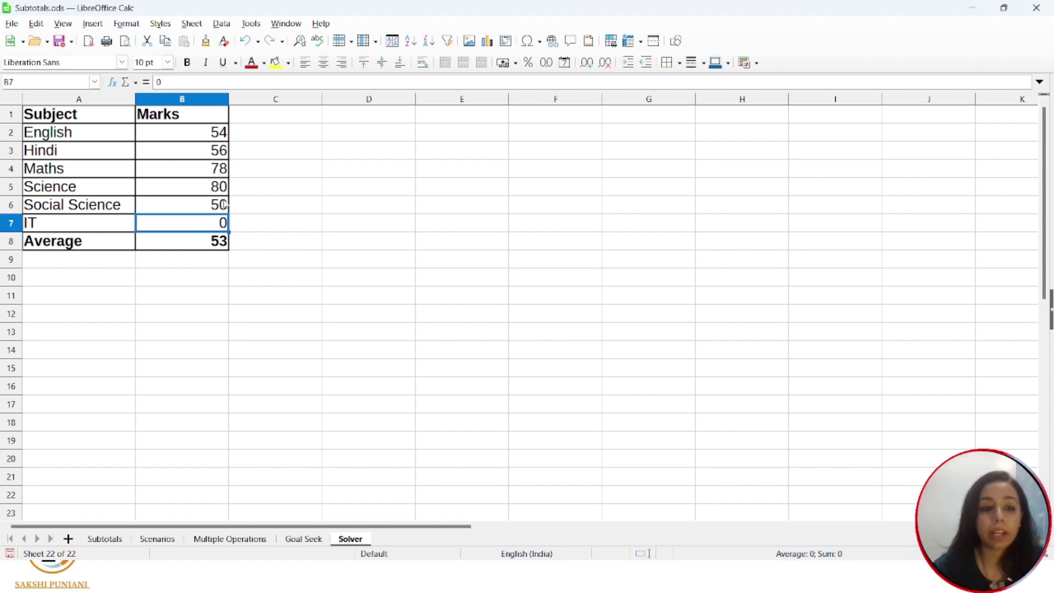
key(ctrl+z)
key(ctrl+z)
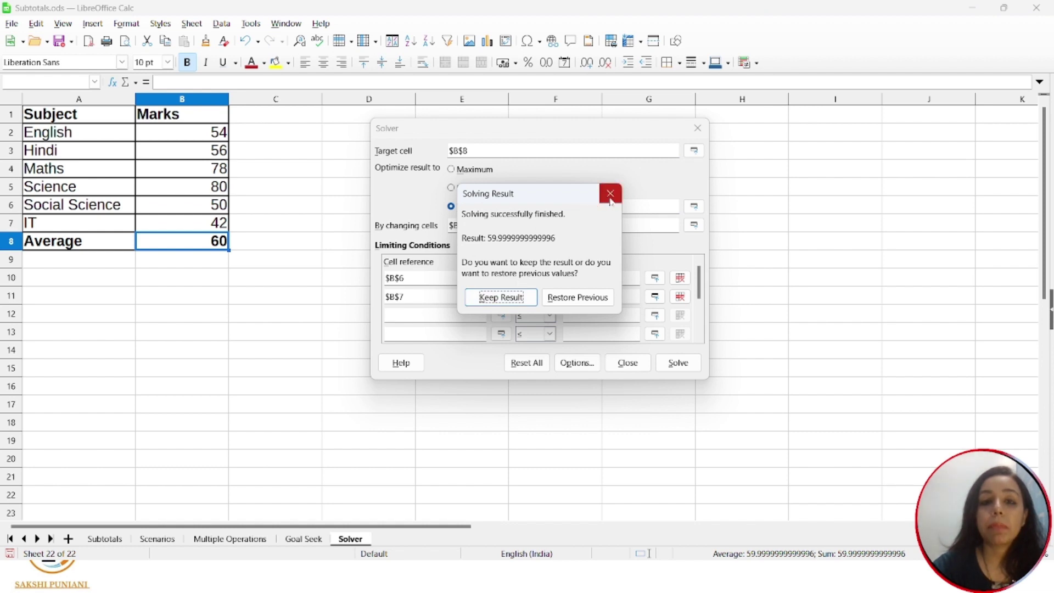
Step: Rerun Solver with a target value of 60 for B8, keep the result, and inspect the marks in B6:B7
click(607, 194)
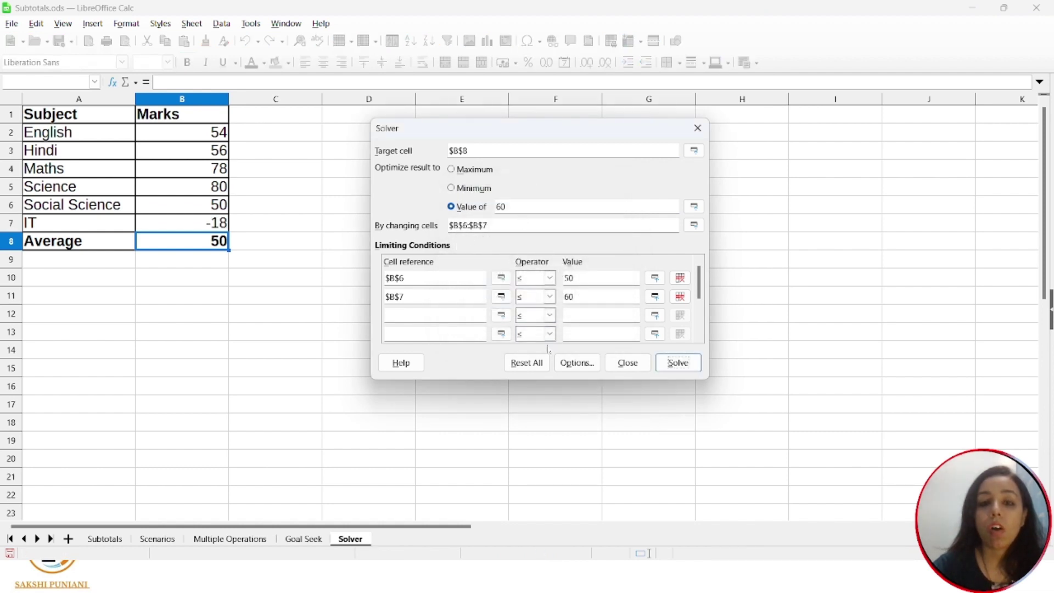
click(692, 368)
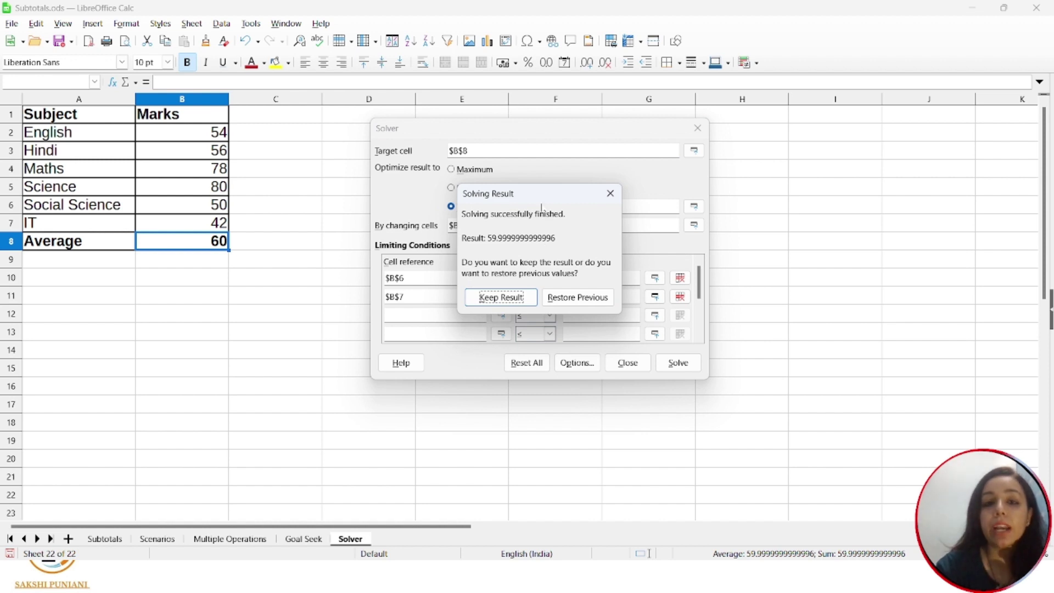
drag(535, 197, 623, 261)
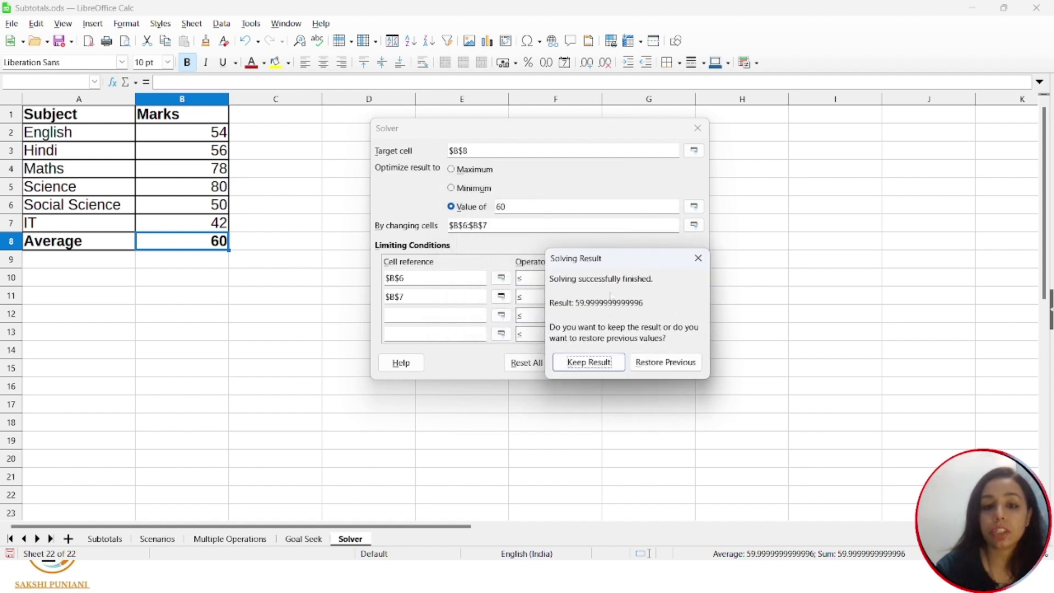
click(593, 363)
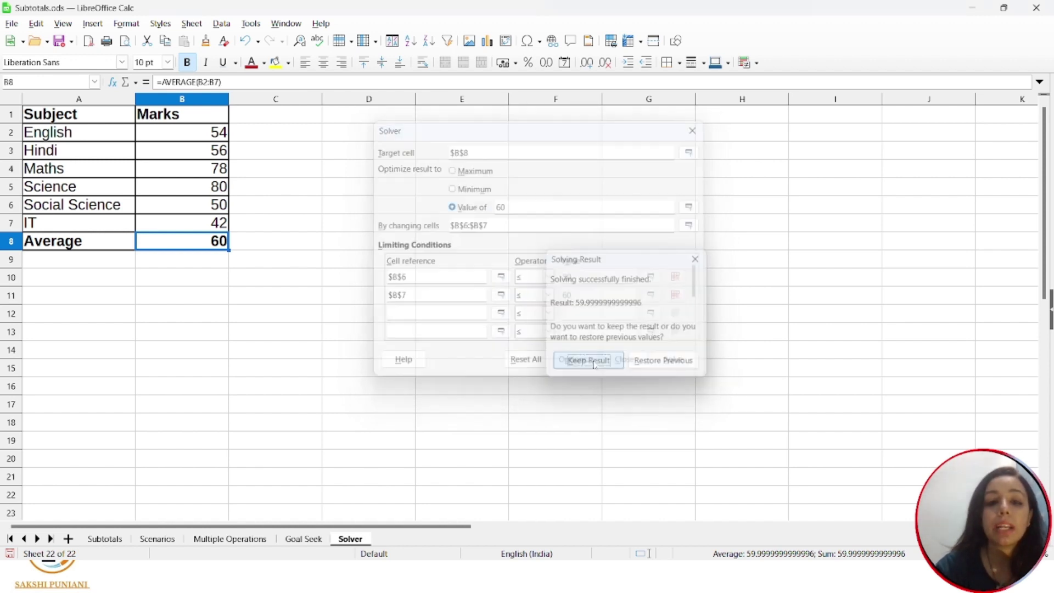
click(180, 211)
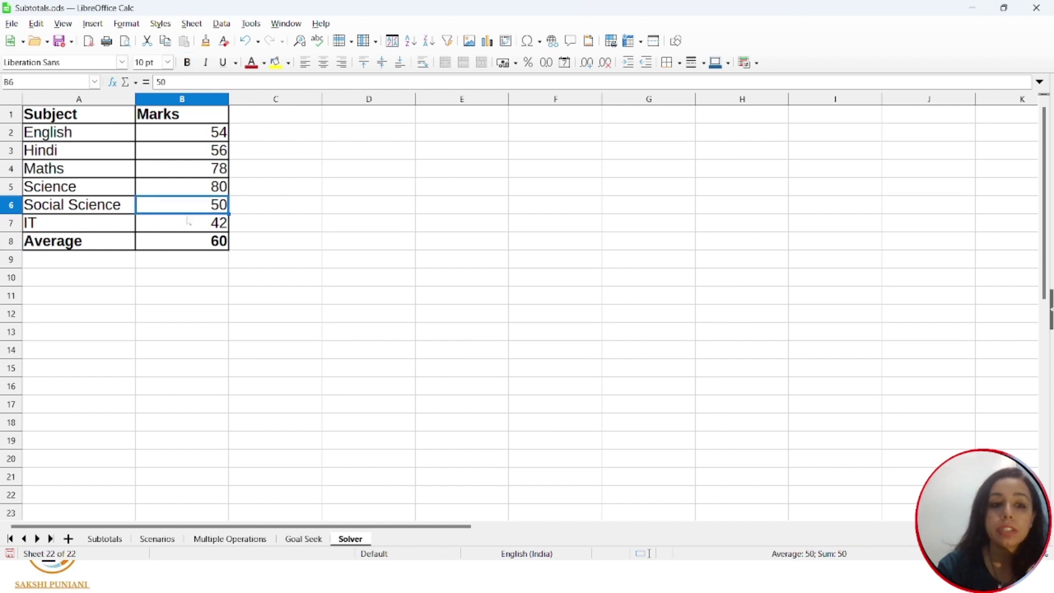
click(189, 226)
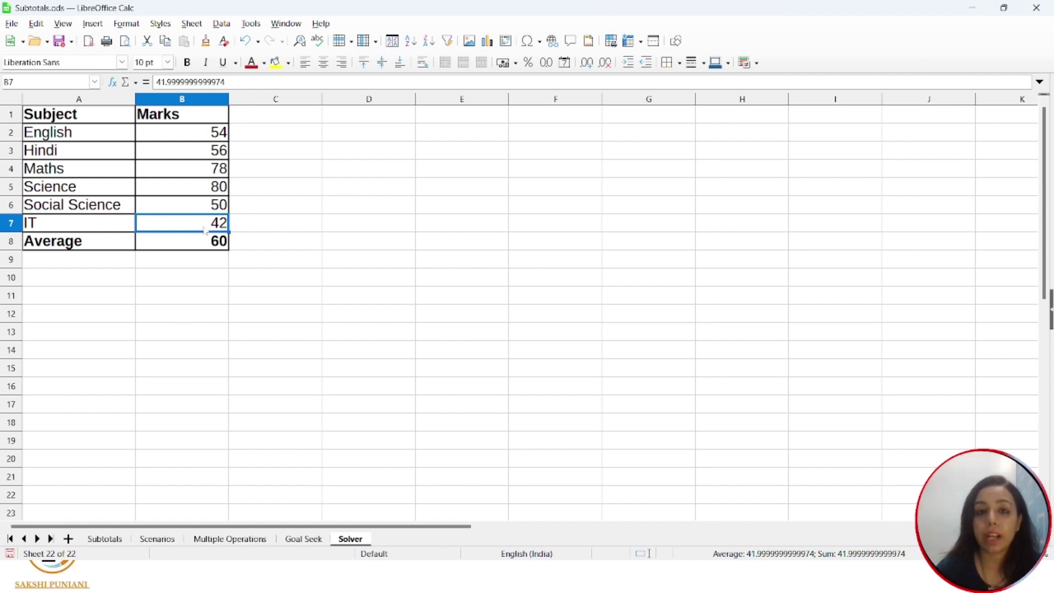
click(183, 209)
click(185, 228)
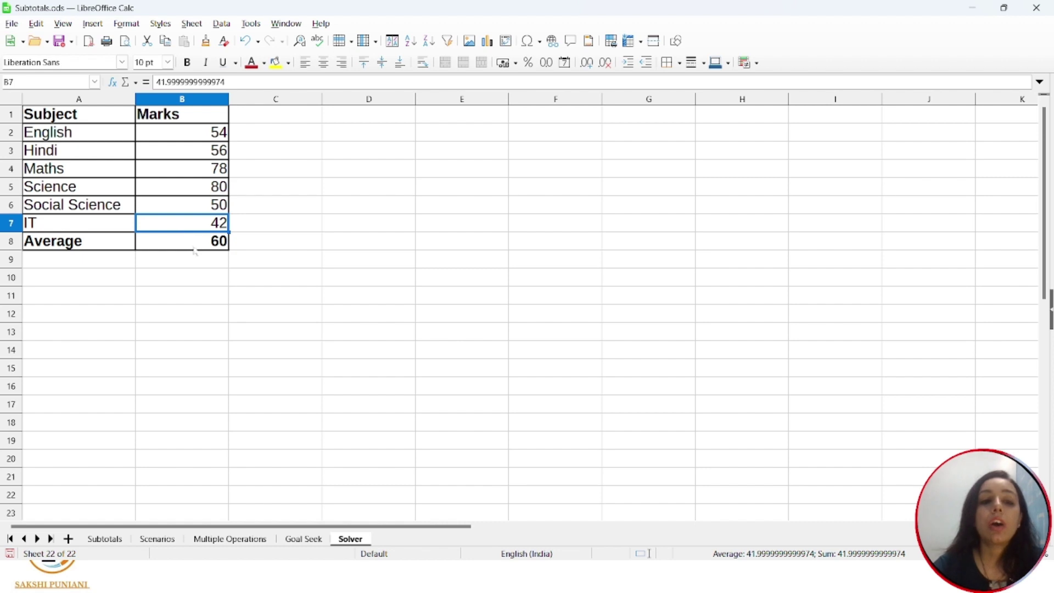
click(194, 248)
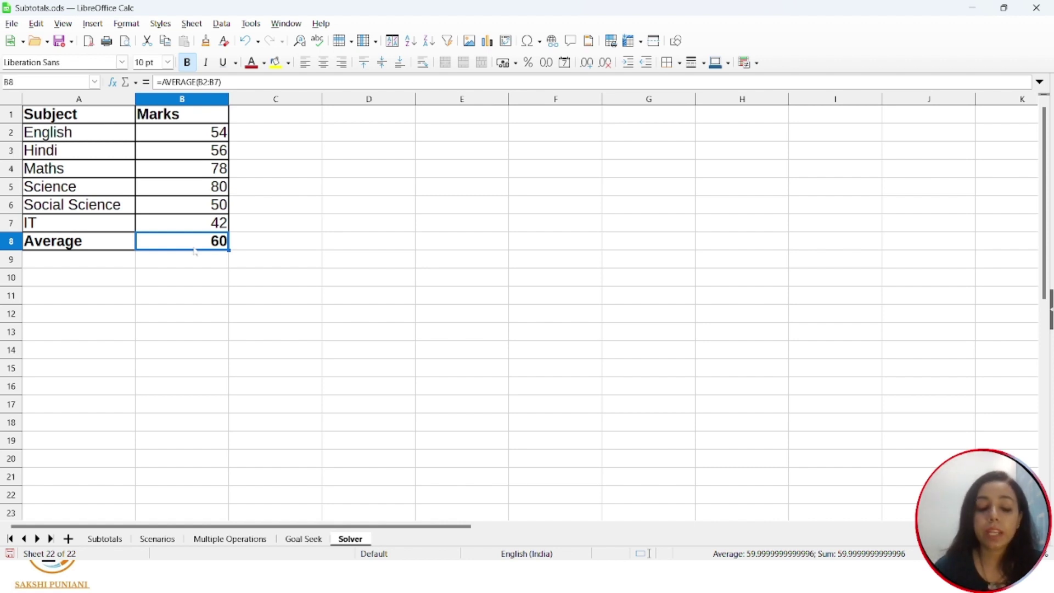
Step: Switch to the PowerPoint slide show, end it while discarding the ink annotations, and show the title slide
key(alt+Tab)
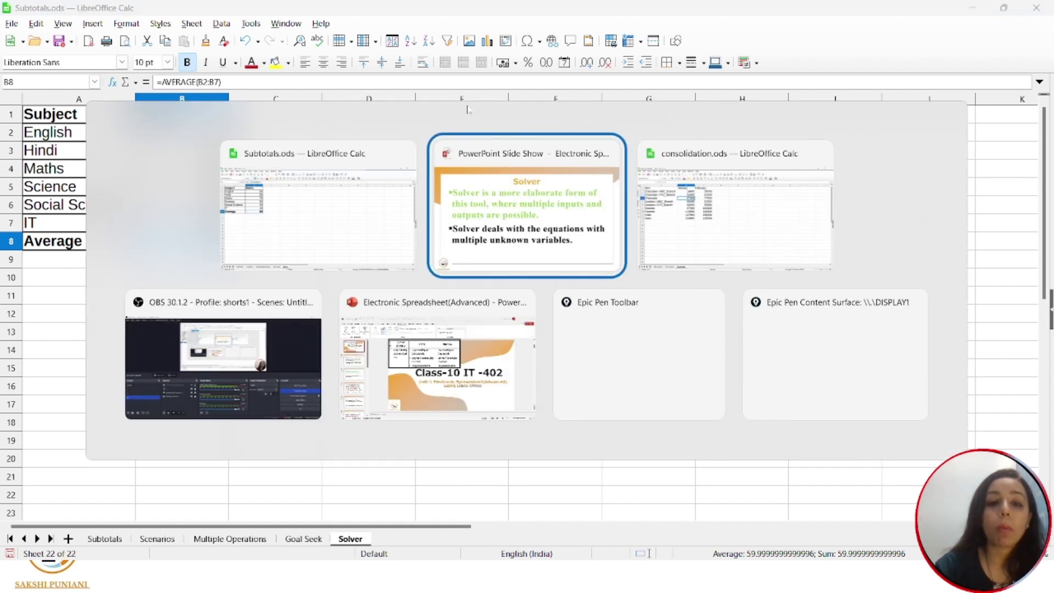
click(489, 196)
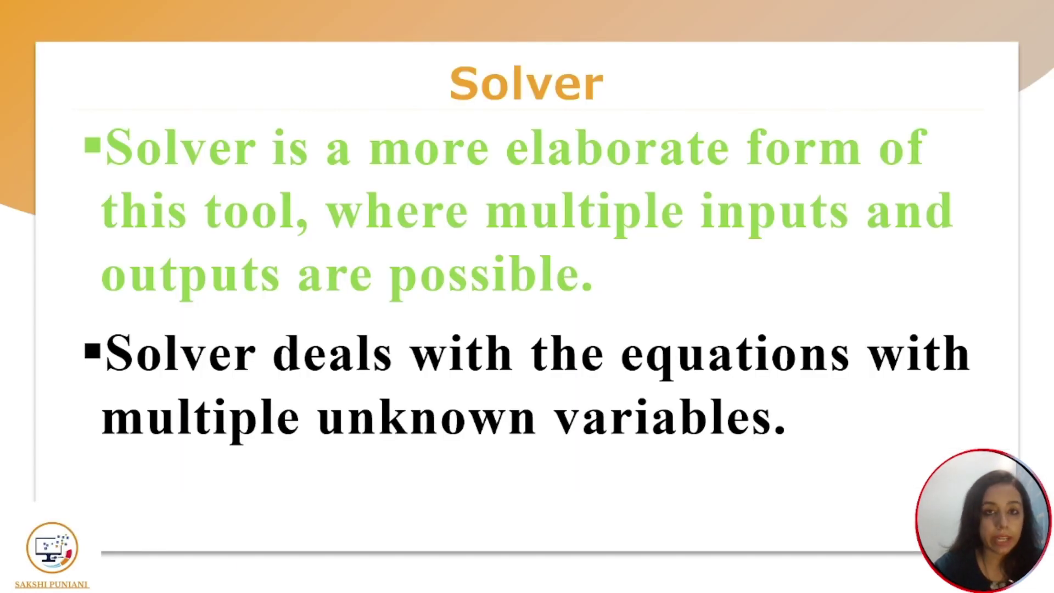
key(Escape)
key(Right)
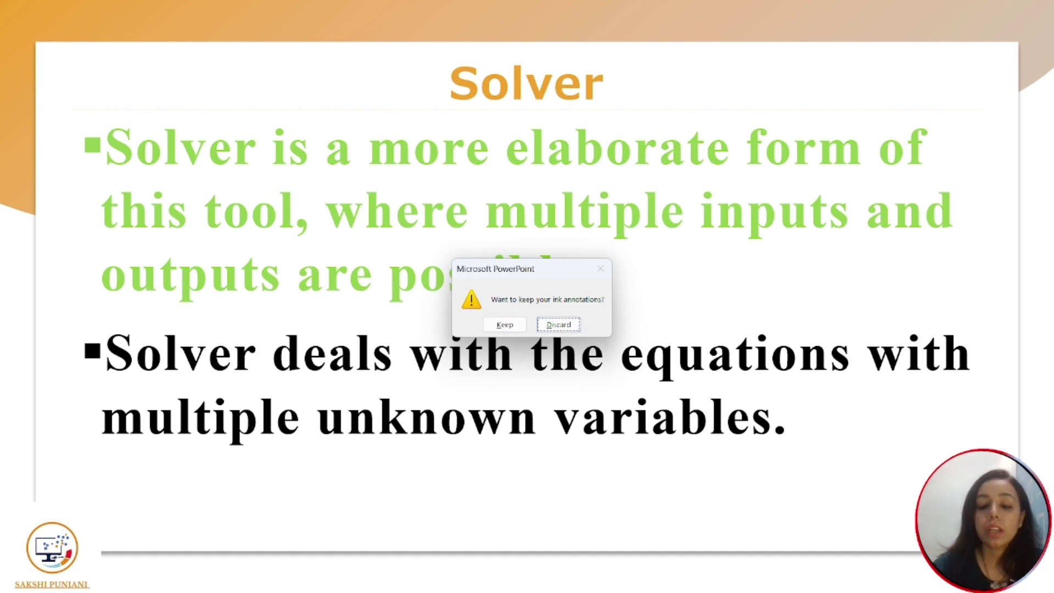
key(Return)
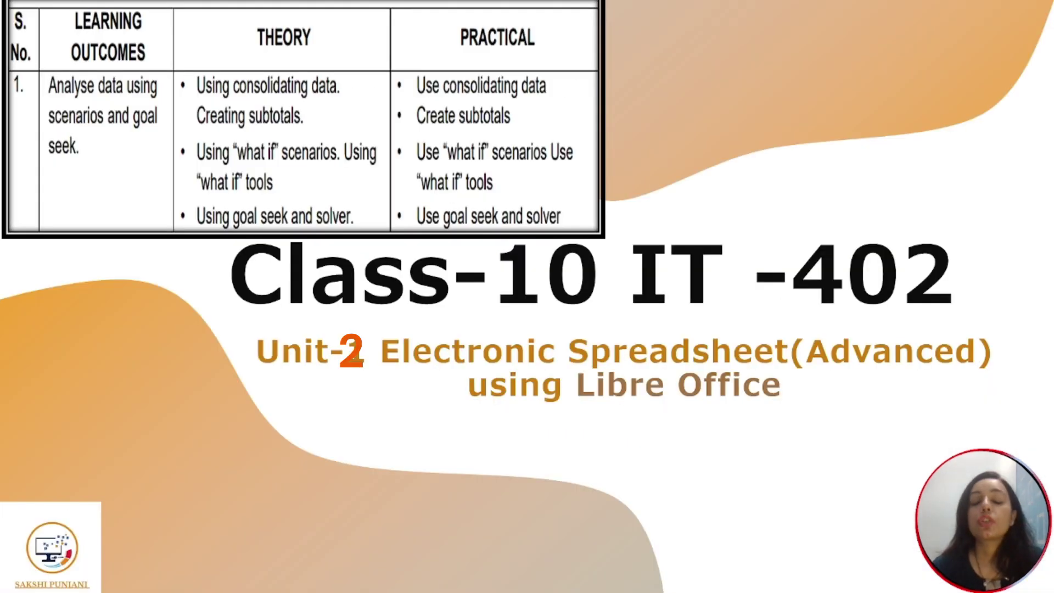